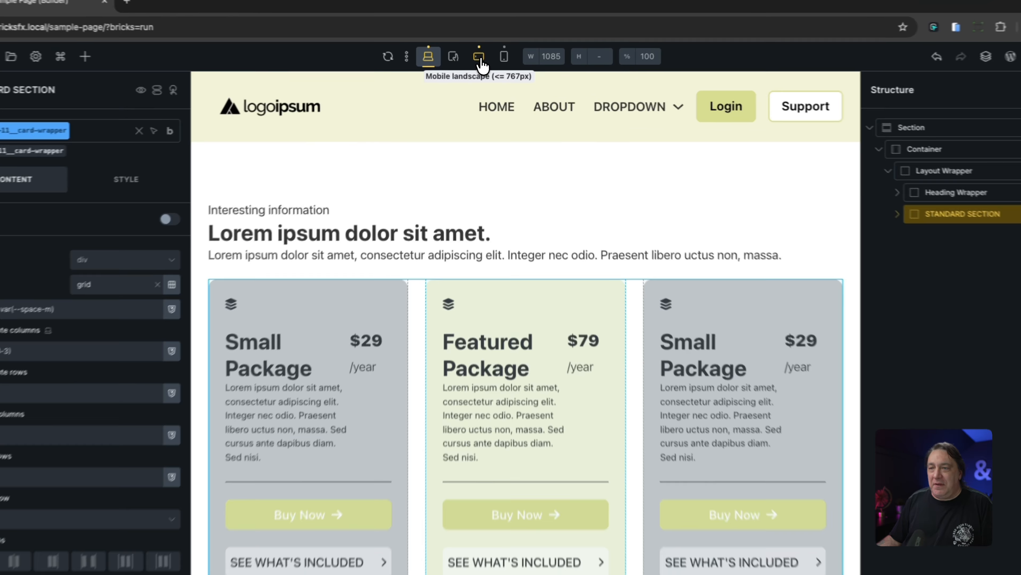
Examine how the pricing cards are laid out at the mobile landscape and mobile portrait breakpoints
left_click(483, 59)
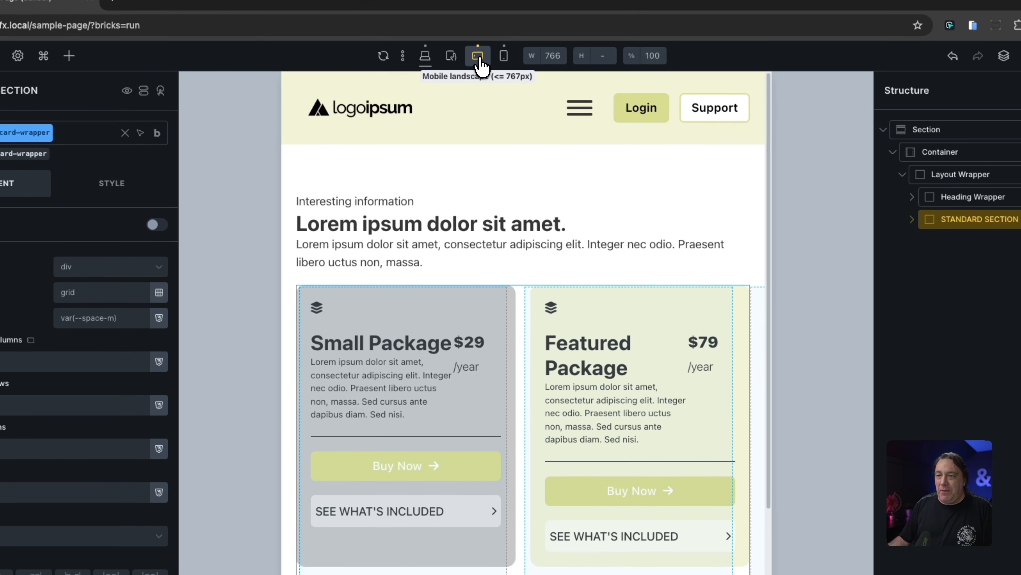
scroll(539, 338, "down", 3)
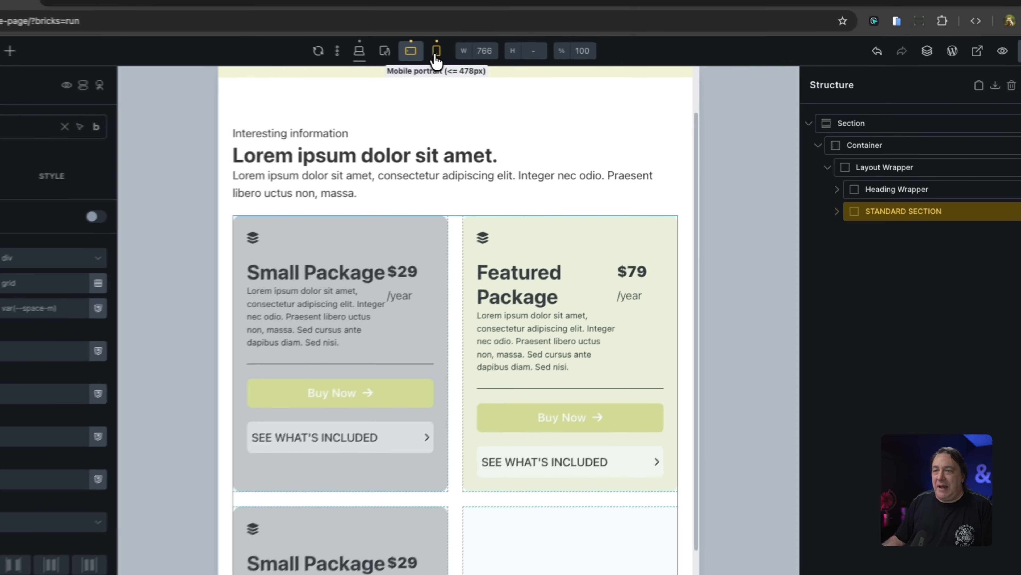
left_click(505, 59)
scroll(472, 361, "down", 4)
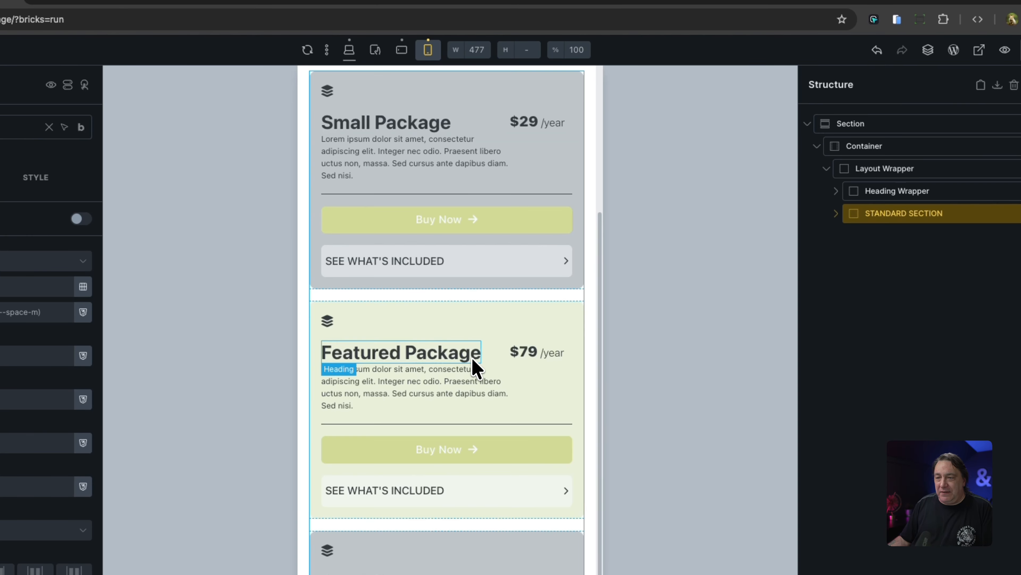
scroll(471, 366, "up", 6)
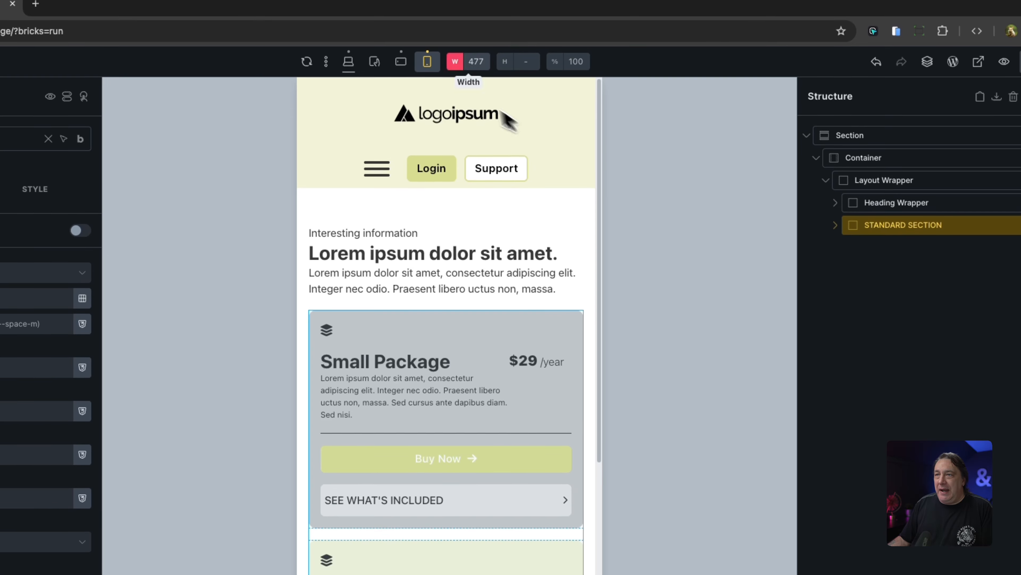
At the mobile landscape breakpoint, set the display of the third pricing card in STANDARD SECTION to none
left_click(401, 49)
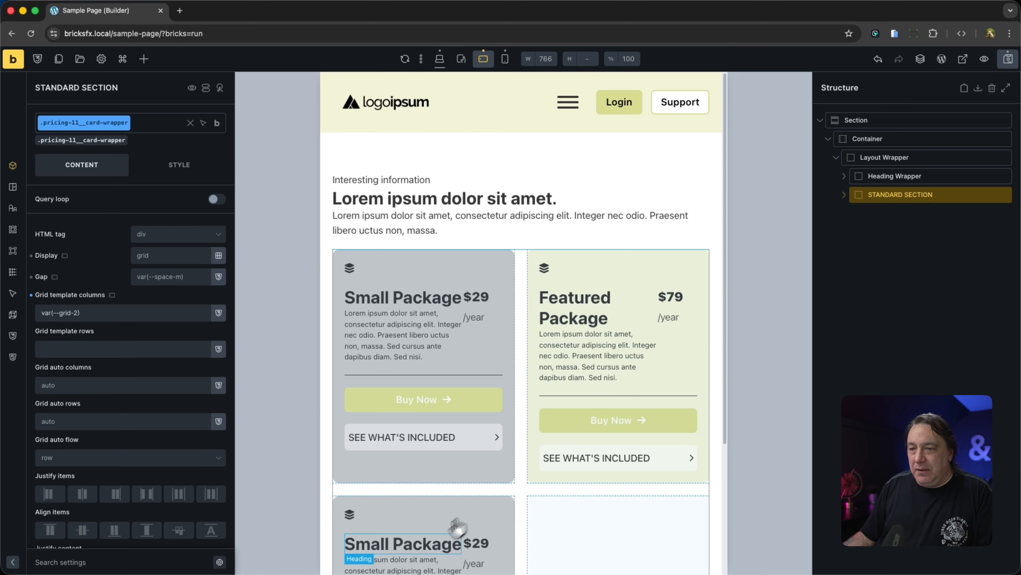
left_click(844, 195)
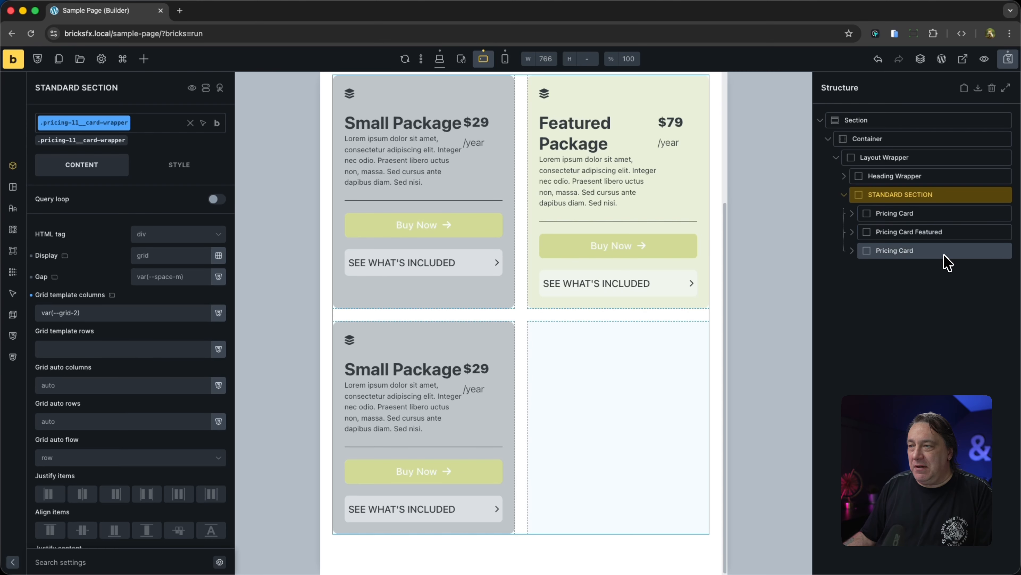
double_click(944, 254)
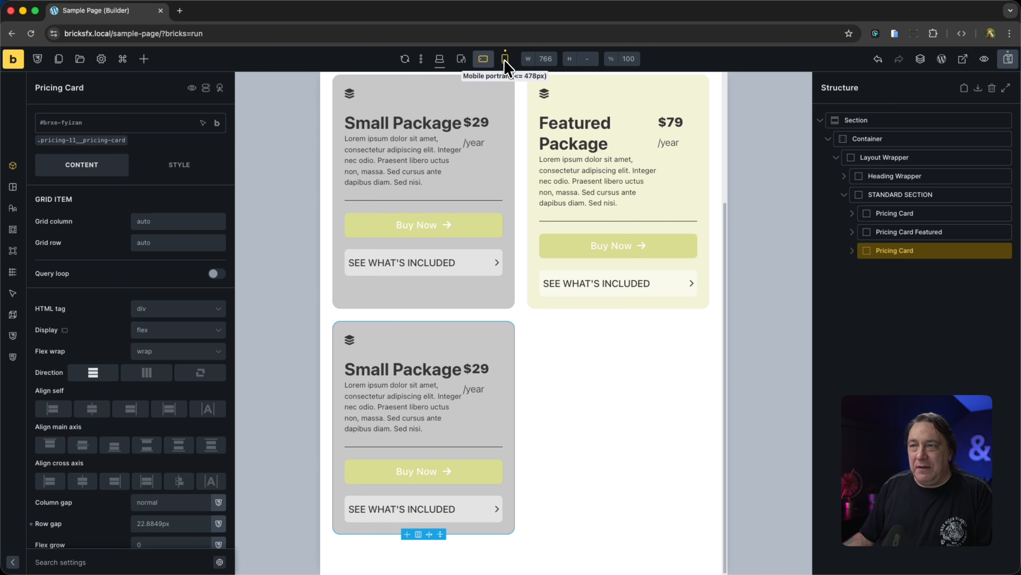
left_click(179, 334)
left_click(166, 453)
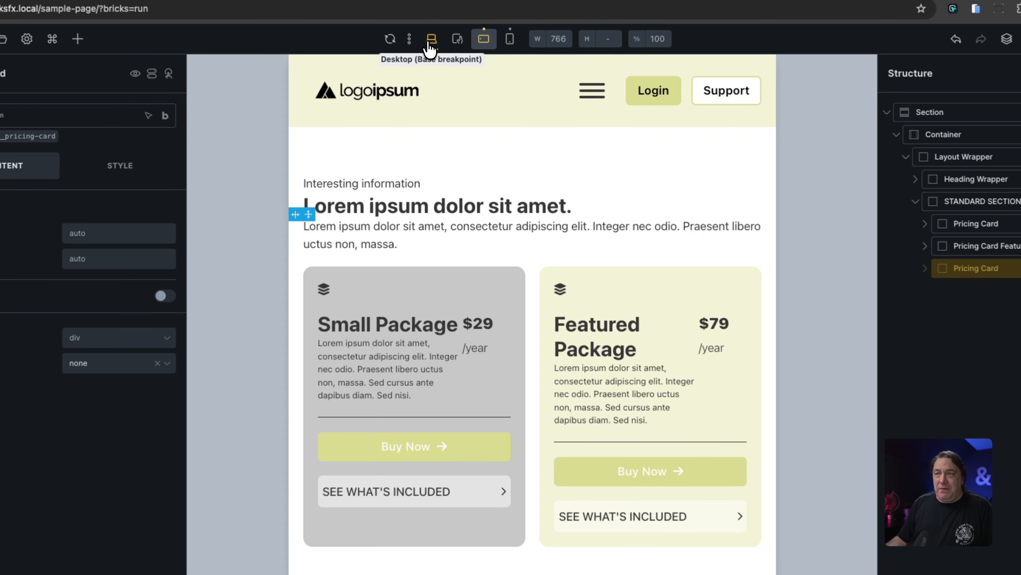
Compare the desktop and mobile landscape layouts, and set the third pricing card's display to flex at the mobile portrait breakpoint
left_click(440, 59)
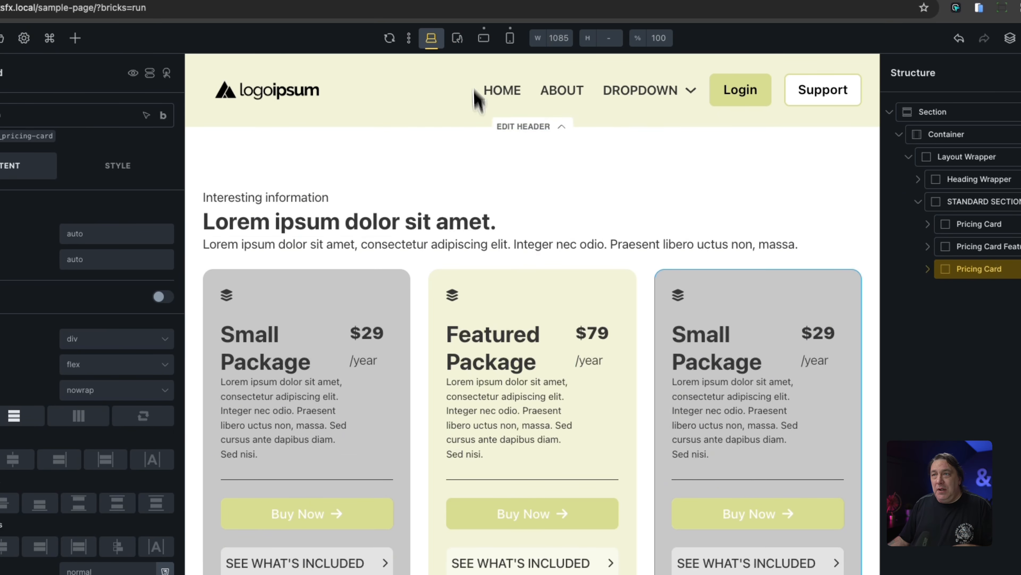
left_click(485, 40)
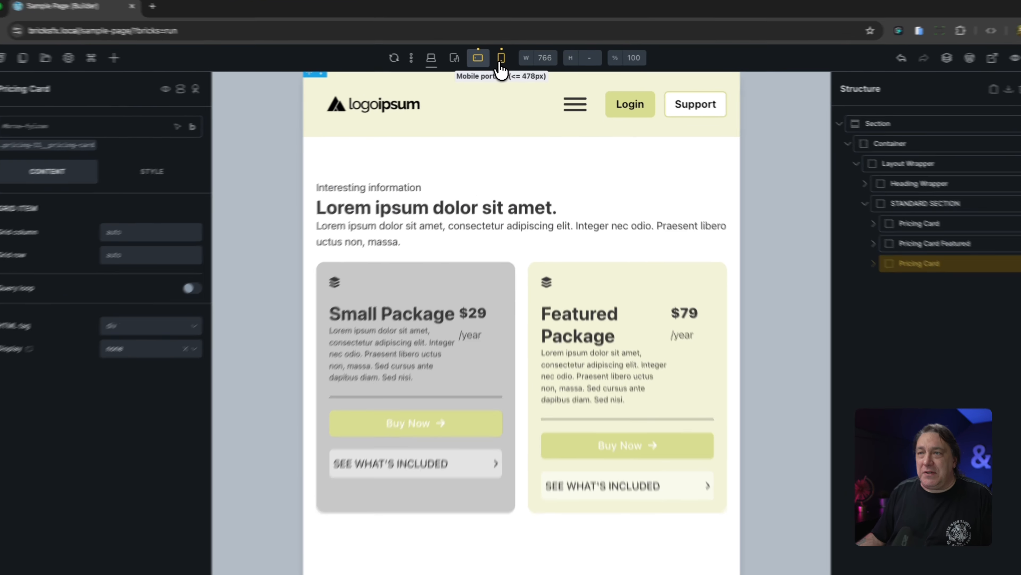
left_click(505, 58)
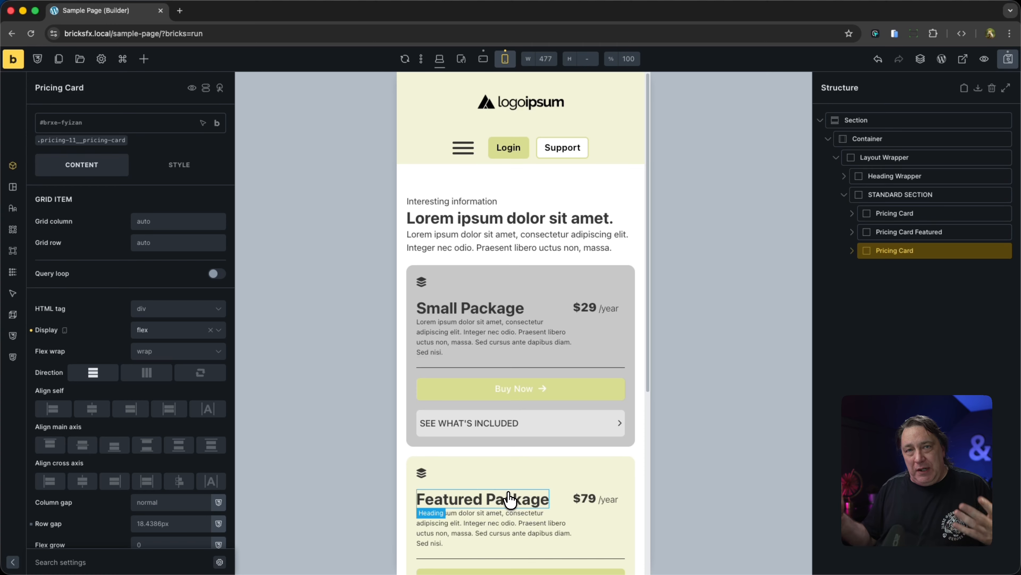
scroll(509, 499, "down", 3)
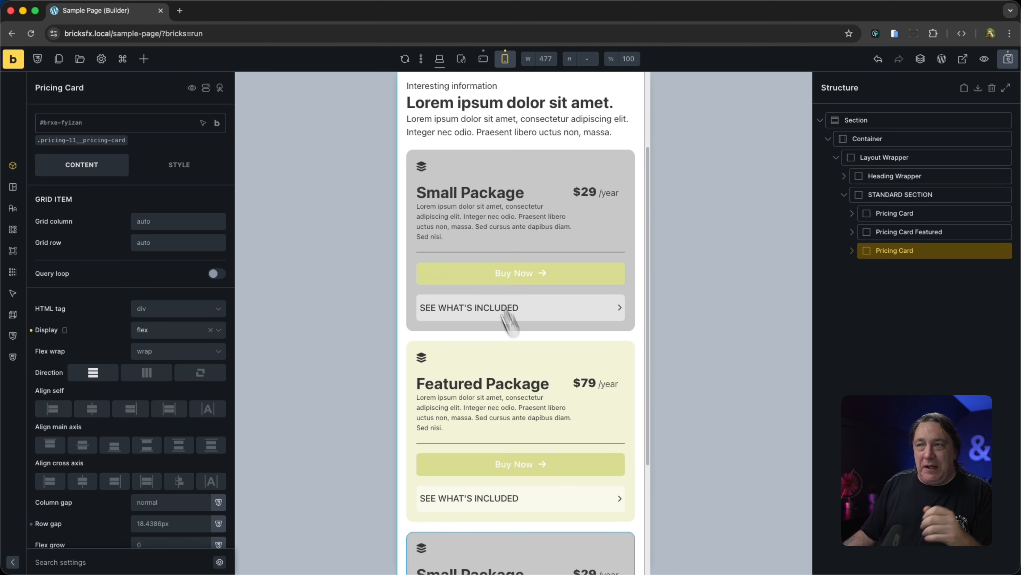
Open the front-end preview of the page with the browser's developer tools and narrow the responsive viewport to 509 pixels
left_click(959, 64)
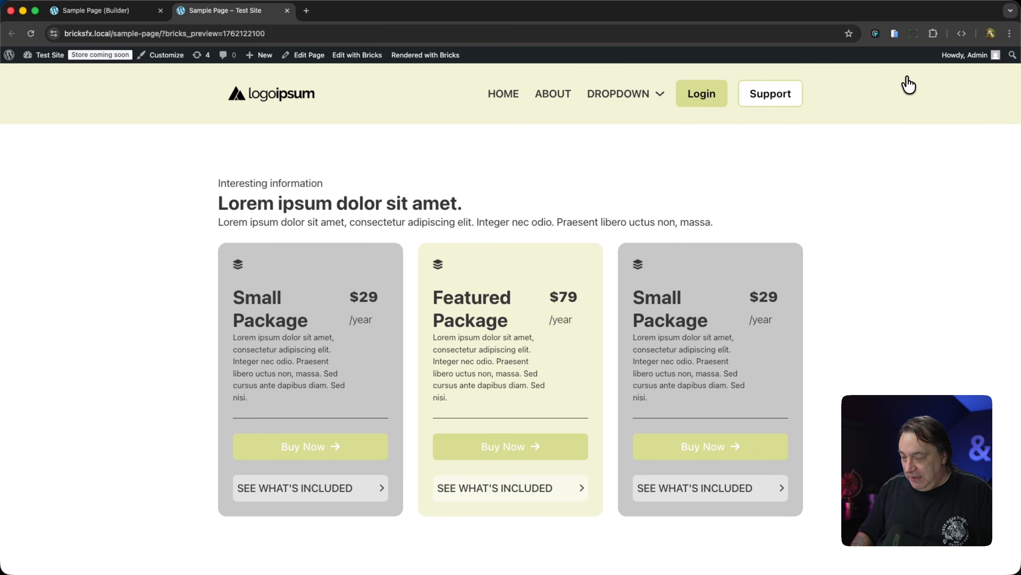
key("super+alt+i")
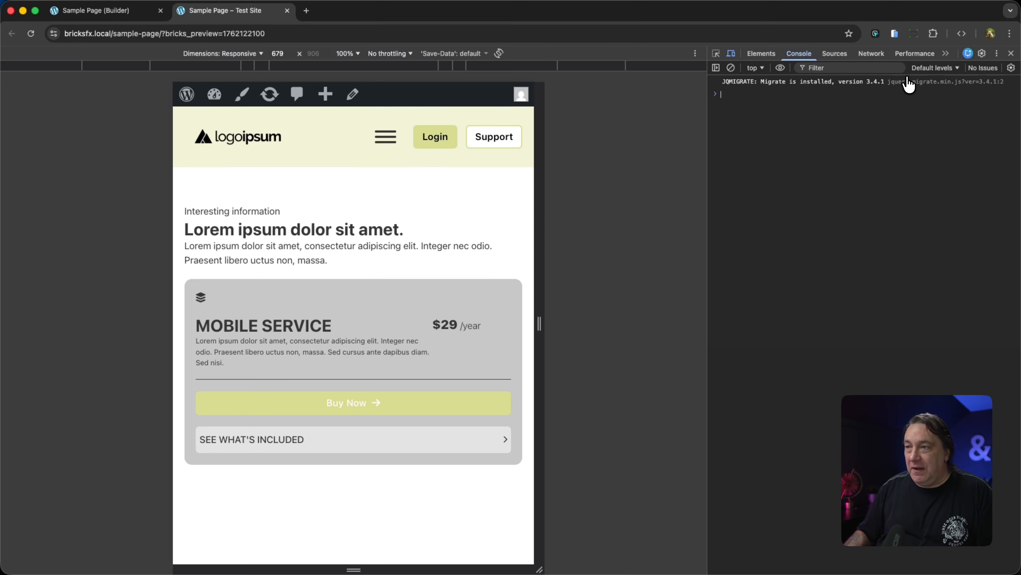
left_click_drag(549, 335, 495, 326)
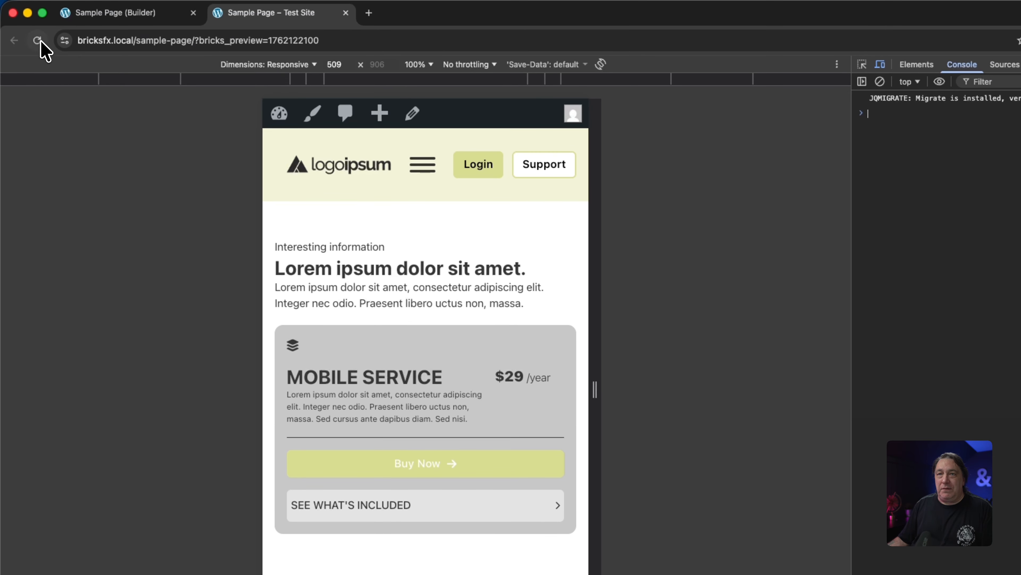
Save the page in the builder and reload its front-end preview
left_click(169, 15)
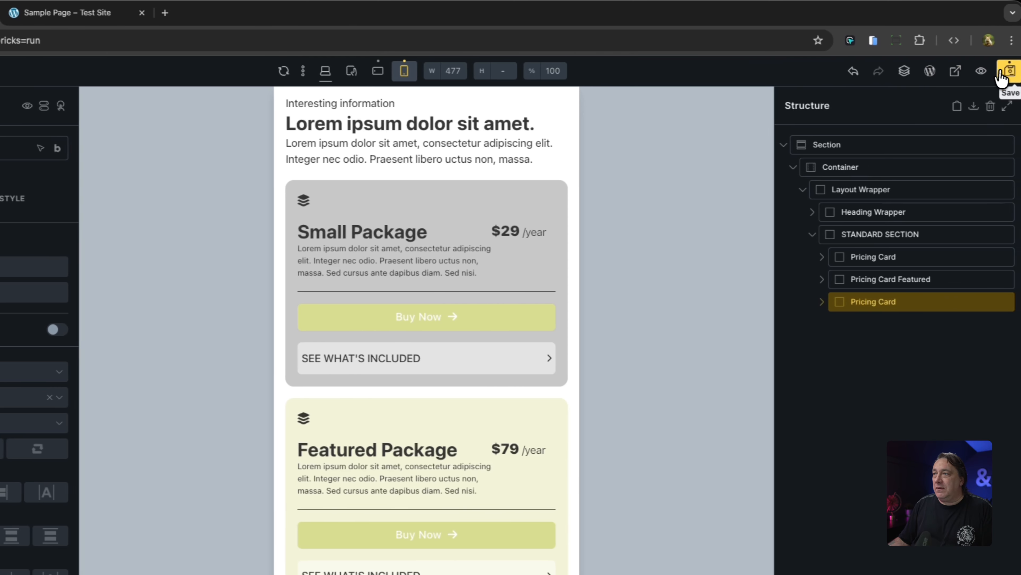
left_click(143, 15)
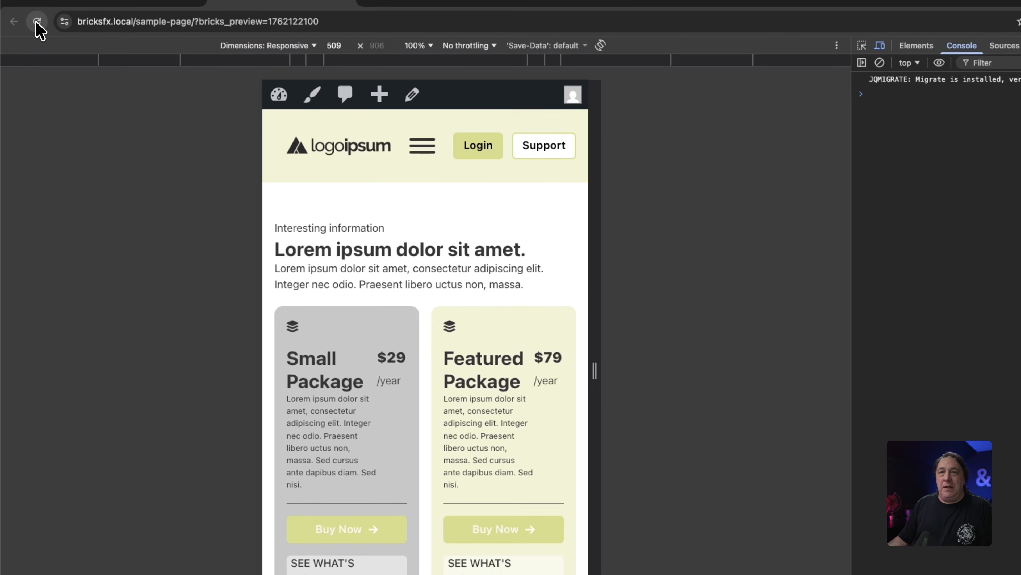
left_click(37, 22)
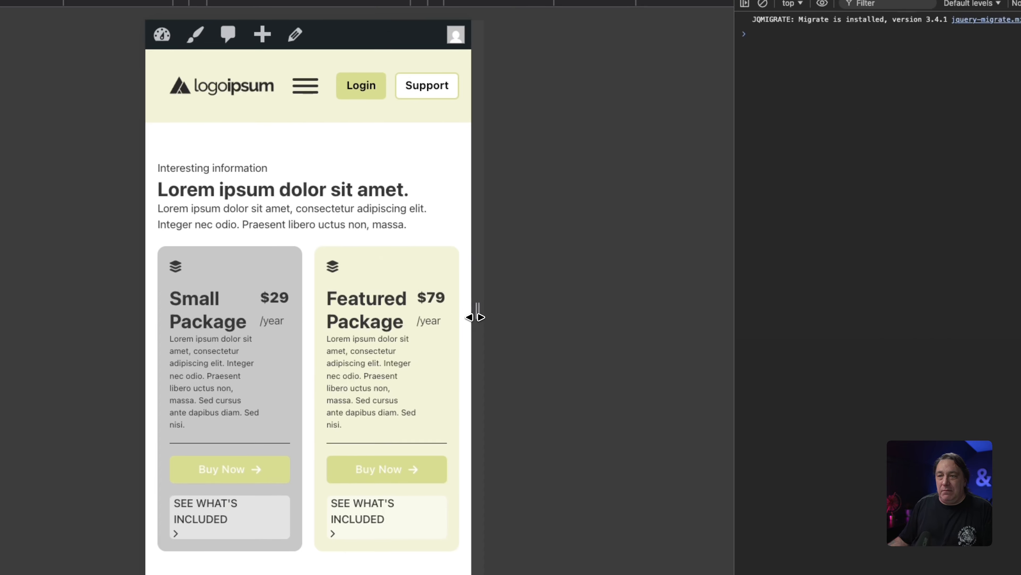
Narrow the preview's responsive viewport to 425 pixels and examine the pricing cards down the page
left_click_drag(475, 317, 496, 319)
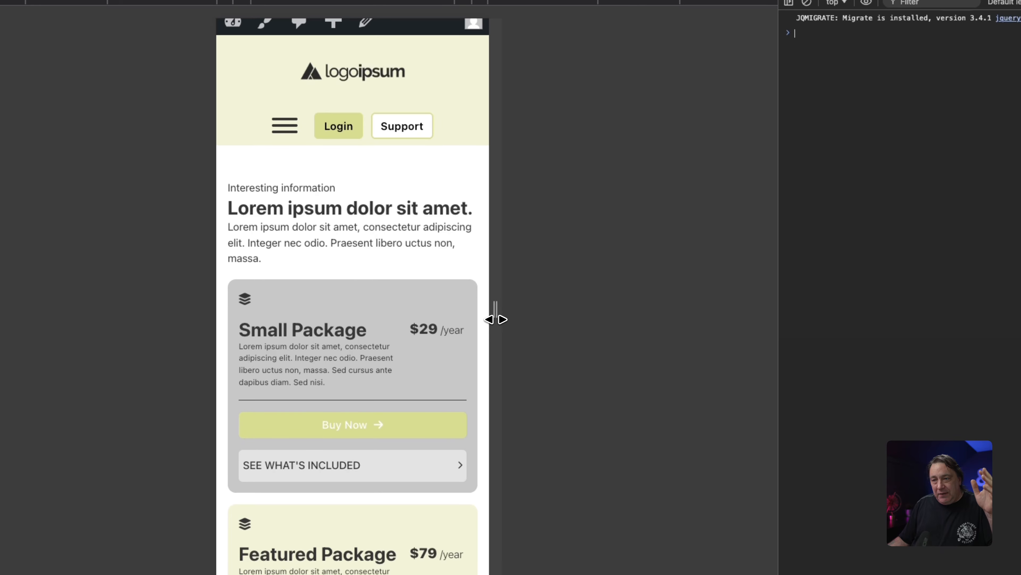
scroll(438, 331, "down", 5)
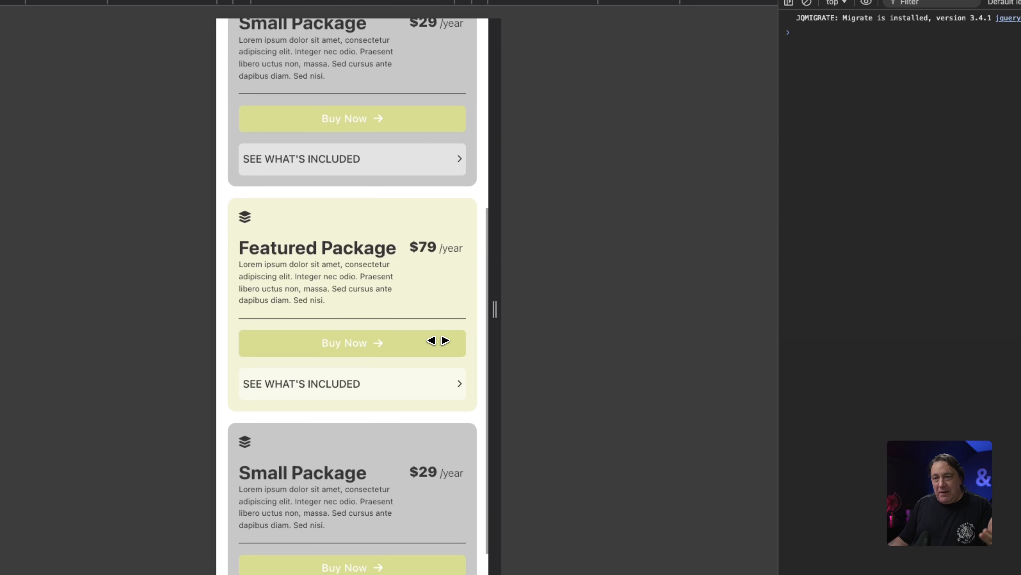
scroll(438, 341, "up", 6)
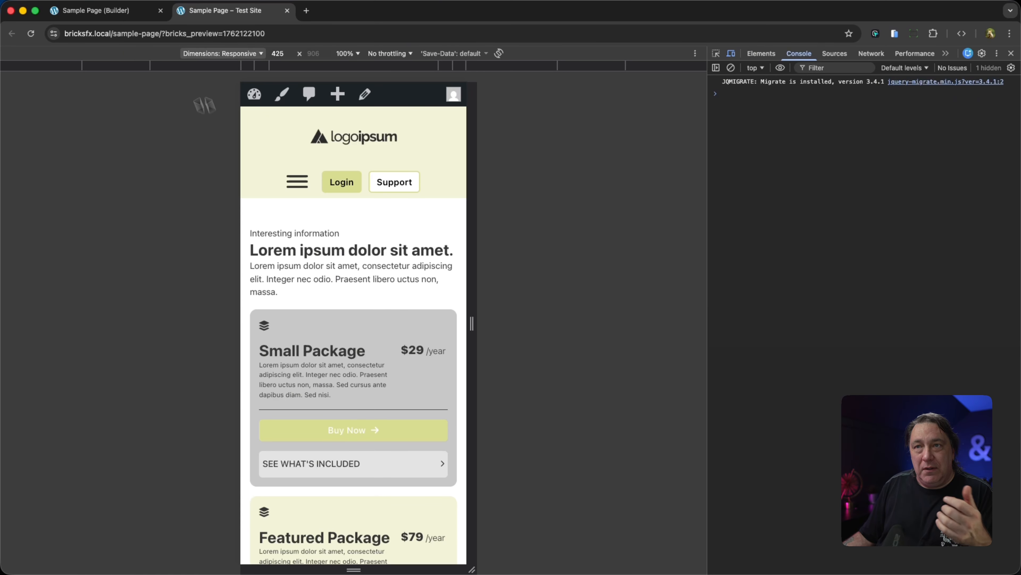
Return to the builder and set the featured pricing card's order to -1 at the mobile portrait breakpoint
left_click(143, 12)
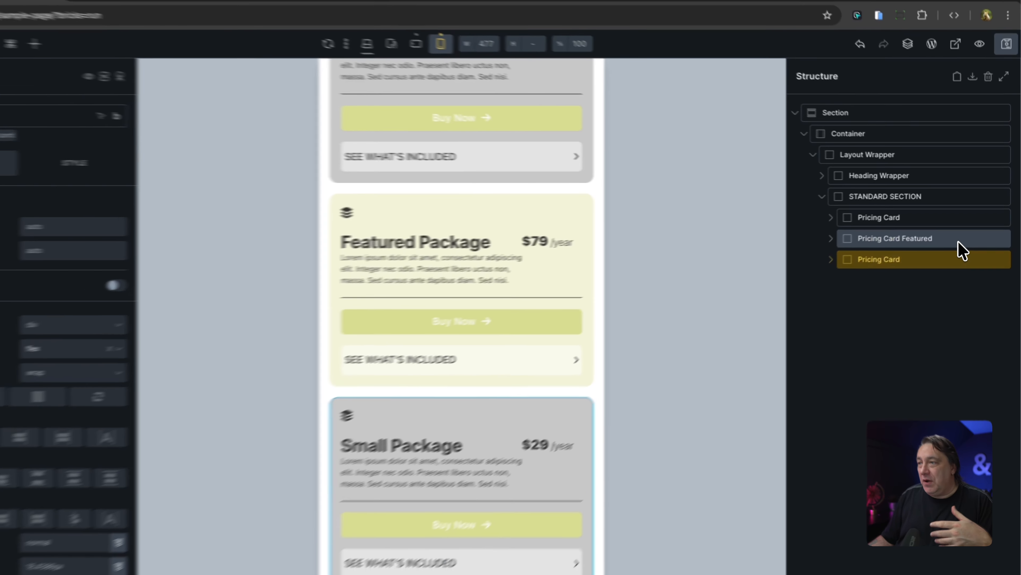
left_click(966, 234)
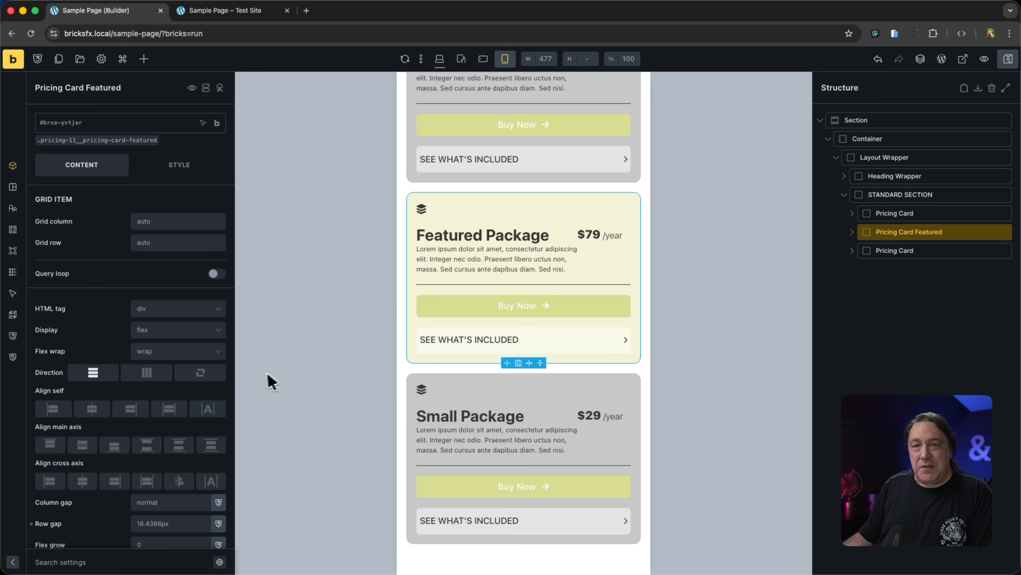
scroll(182, 372, "down", 3)
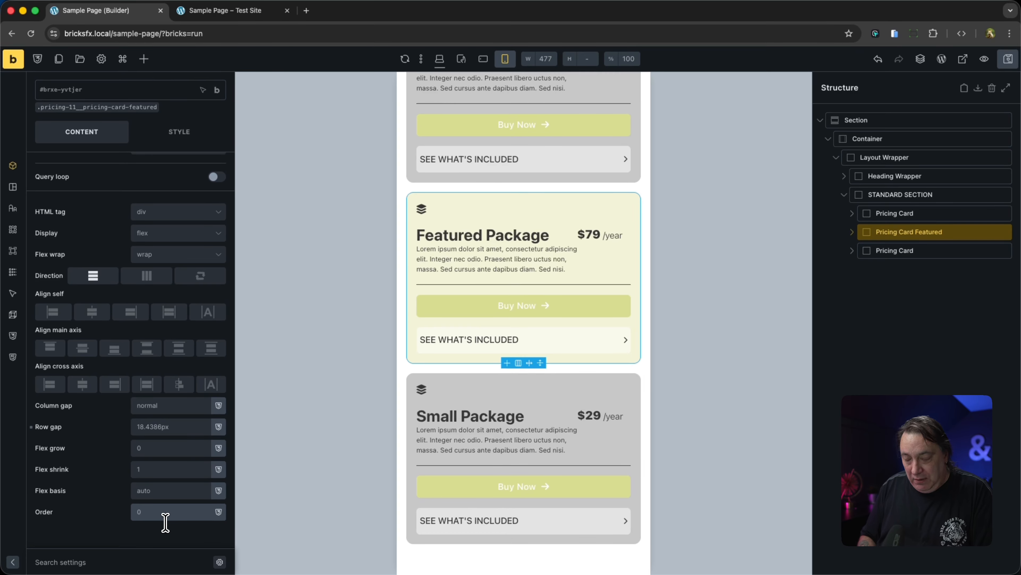
type("1")
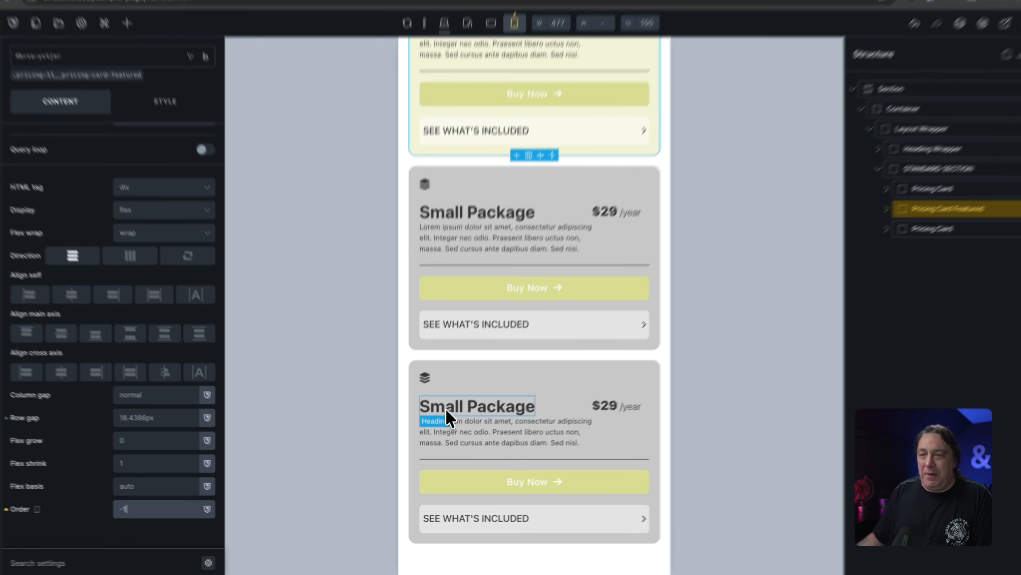
Change the heading of the last pricing card to "Large Package"
double_click(447, 411)
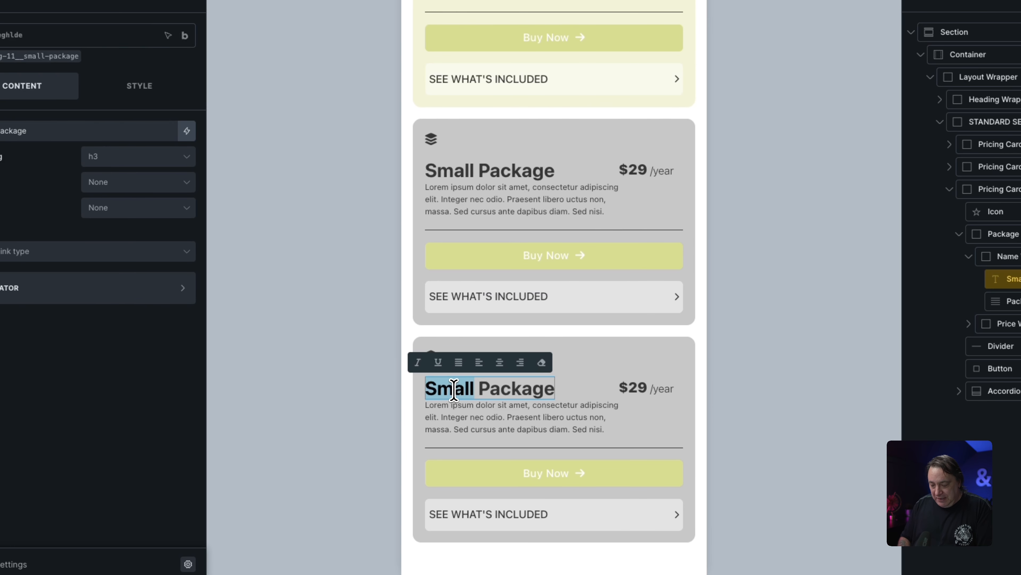
type("L")
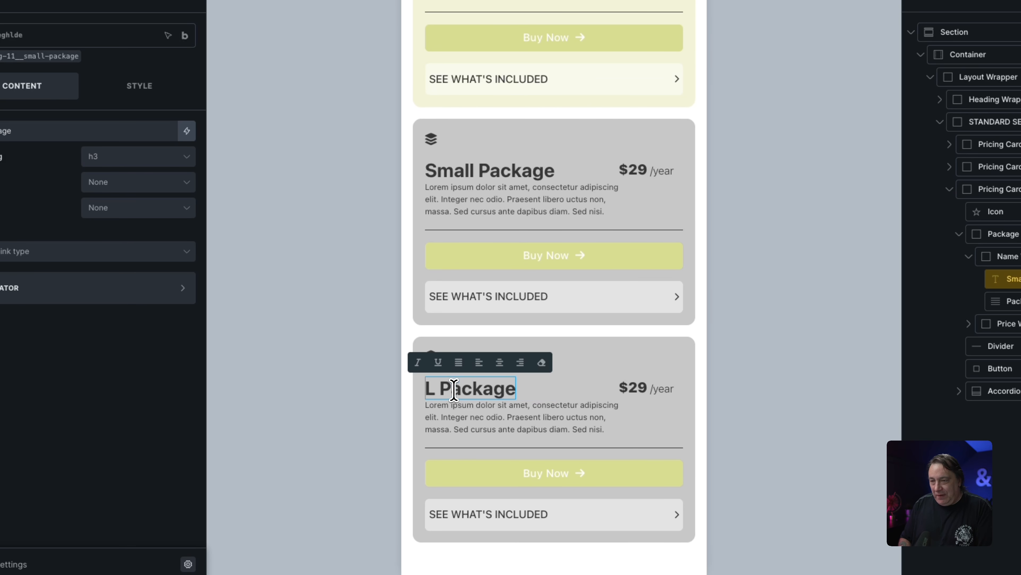
type("arge")
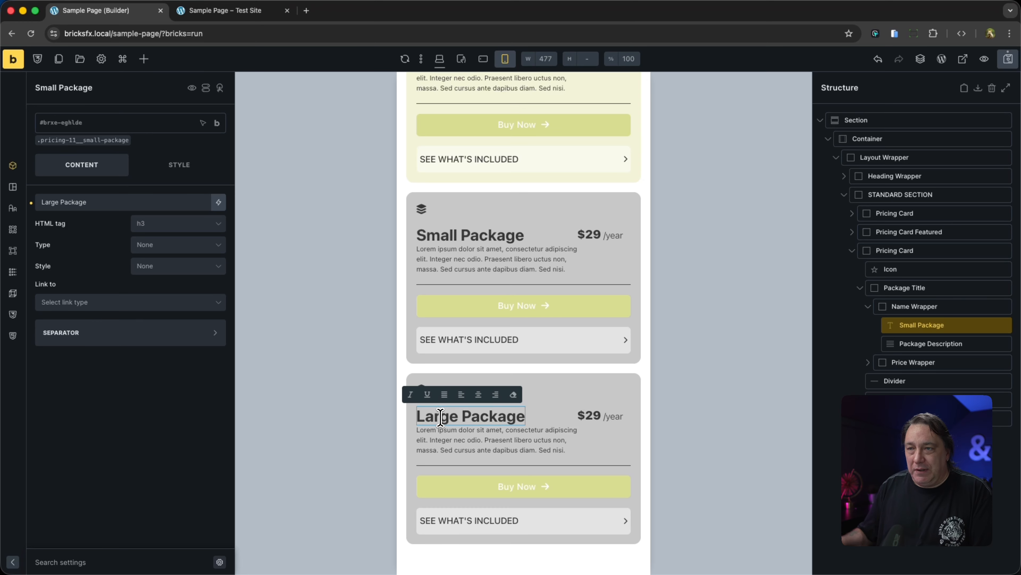
left_click(577, 398)
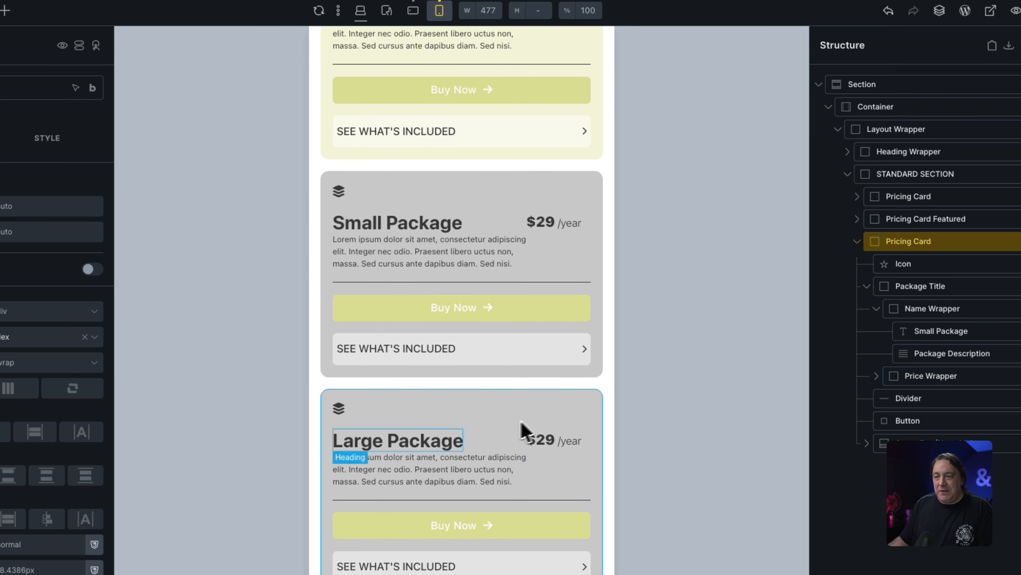
Set the featured pricing card's order to -1 at the mobile landscape breakpoint
scroll(402, 322, "up", 8)
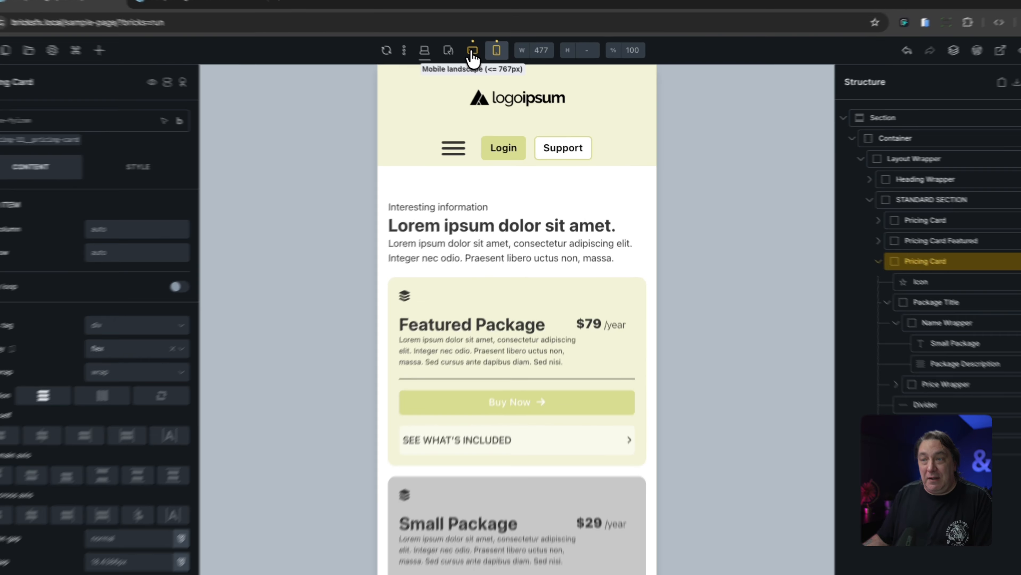
left_click(483, 59)
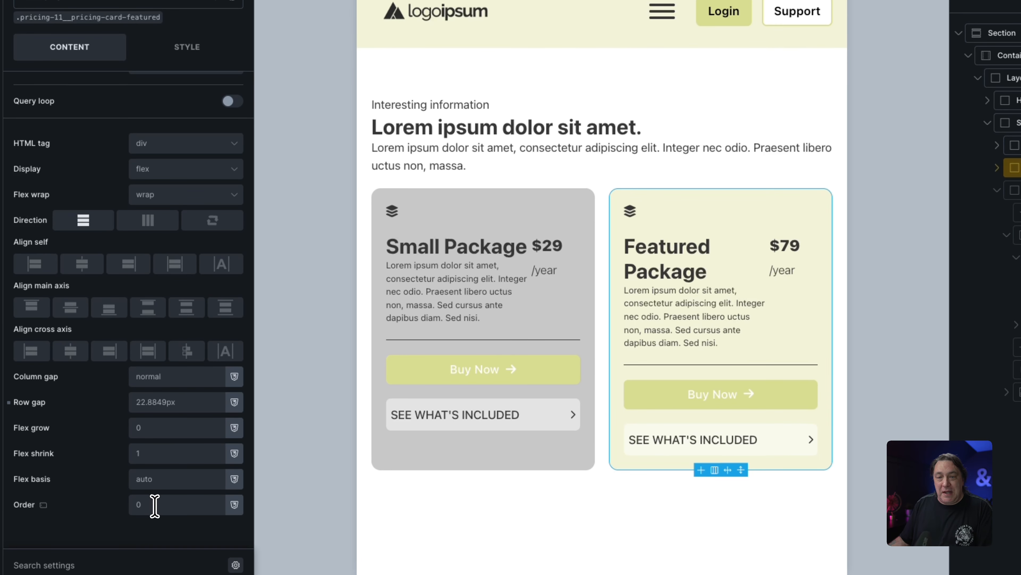
left_click(156, 505)
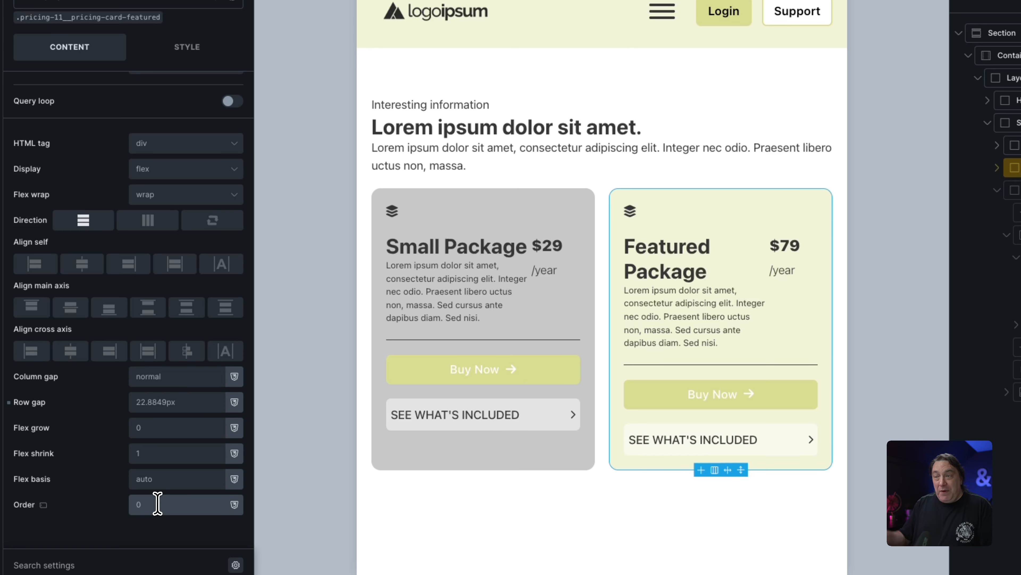
type("-1")
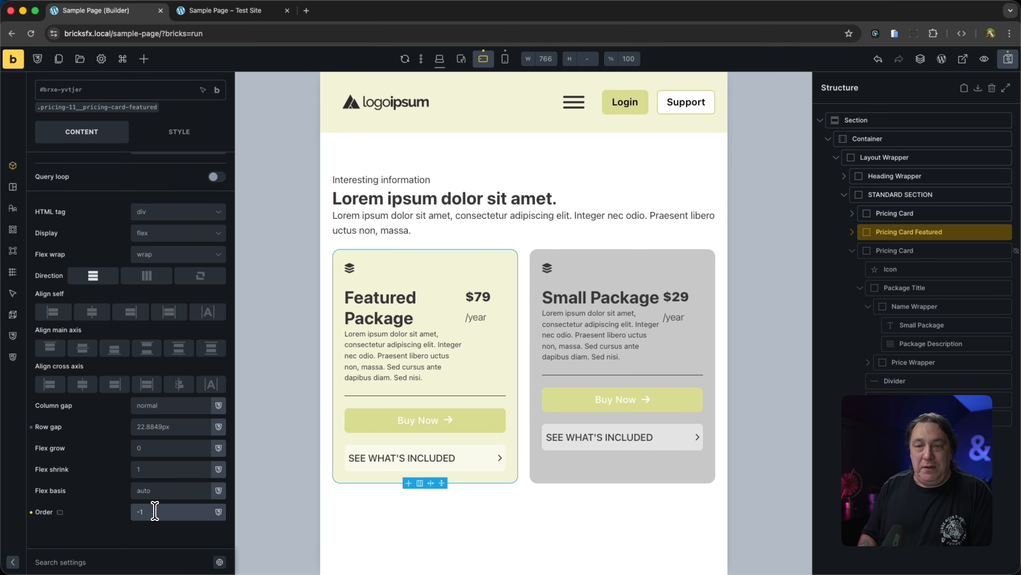
Replace the featured pricing card's order at the mobile landscape breakpoint with 1
key("BackSpace")
key("BackSpace")
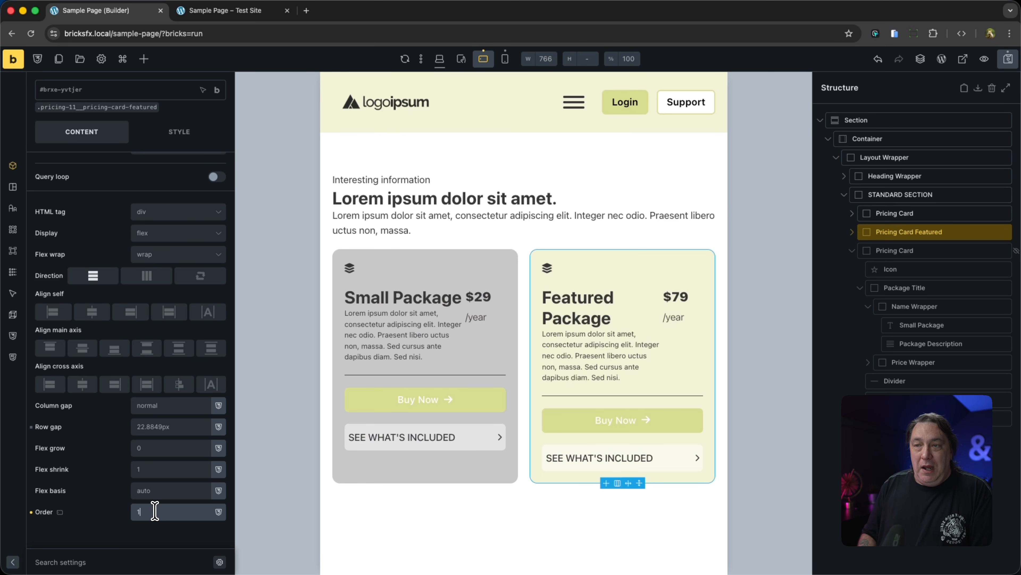
key("BackSpace")
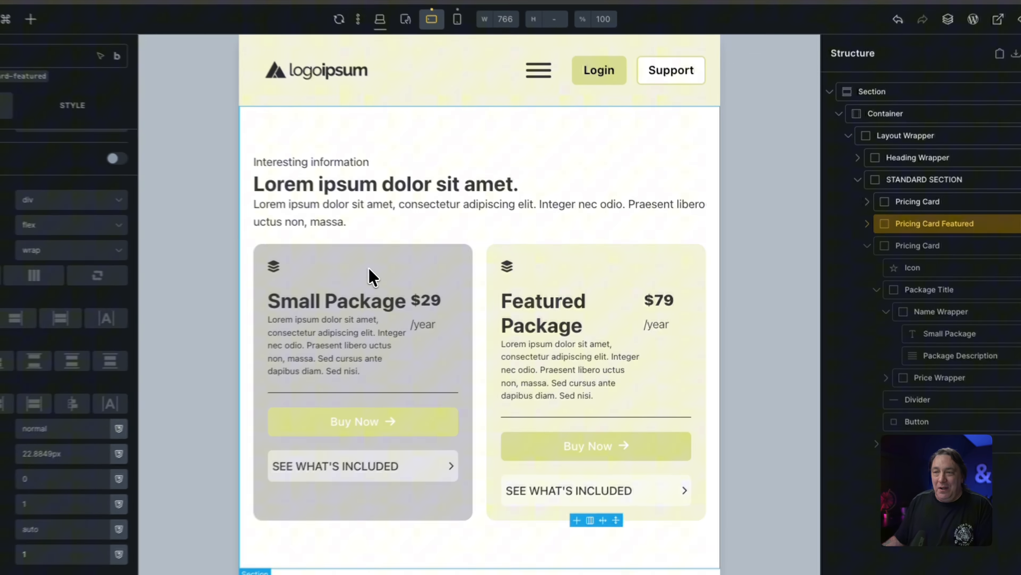
Try an order of 2 on the Small Package card at the mobile landscape breakpoint and clear it again
left_click(430, 275)
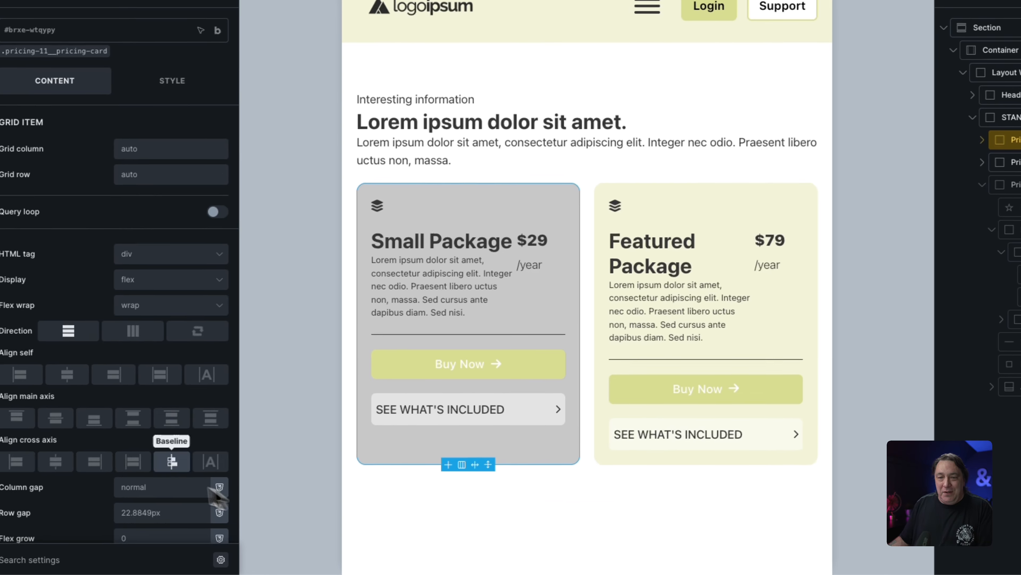
scroll(146, 522, "down", 3)
left_click(153, 504)
type("2")
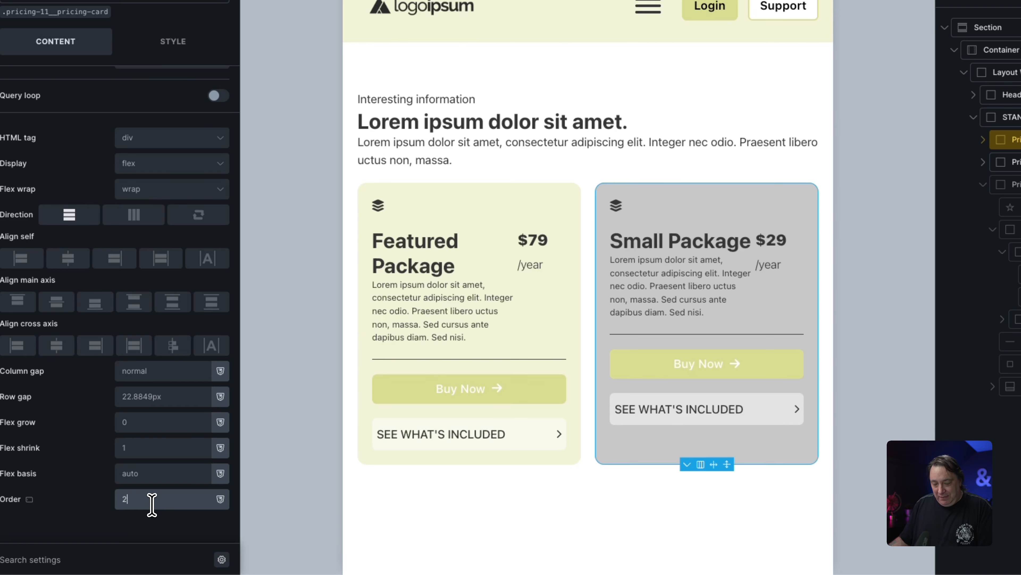
key("BackSpace")
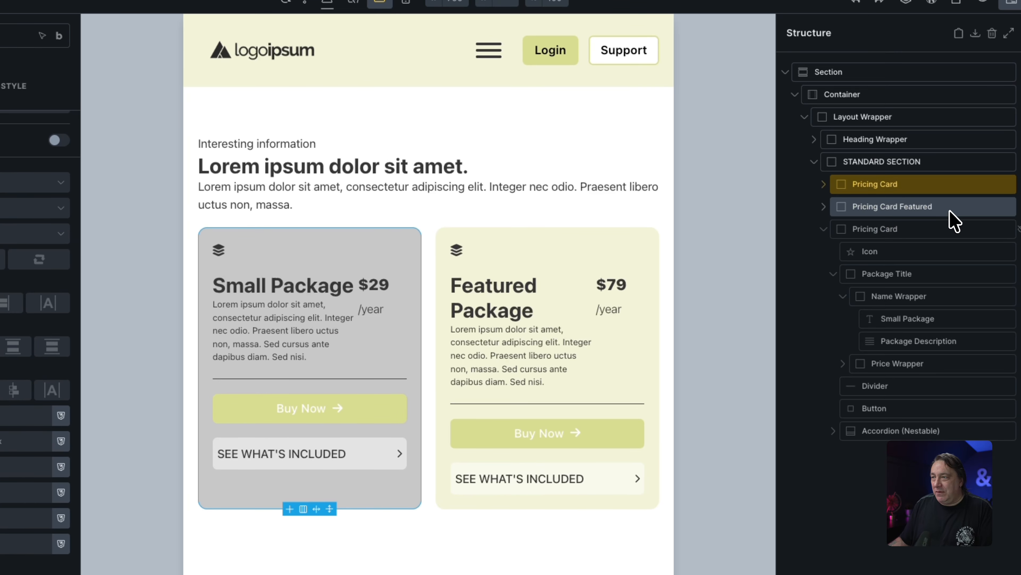
Replace the featured pricing card's order with -1 at the mobile landscape breakpoint, and clear the value again
left_click(950, 211)
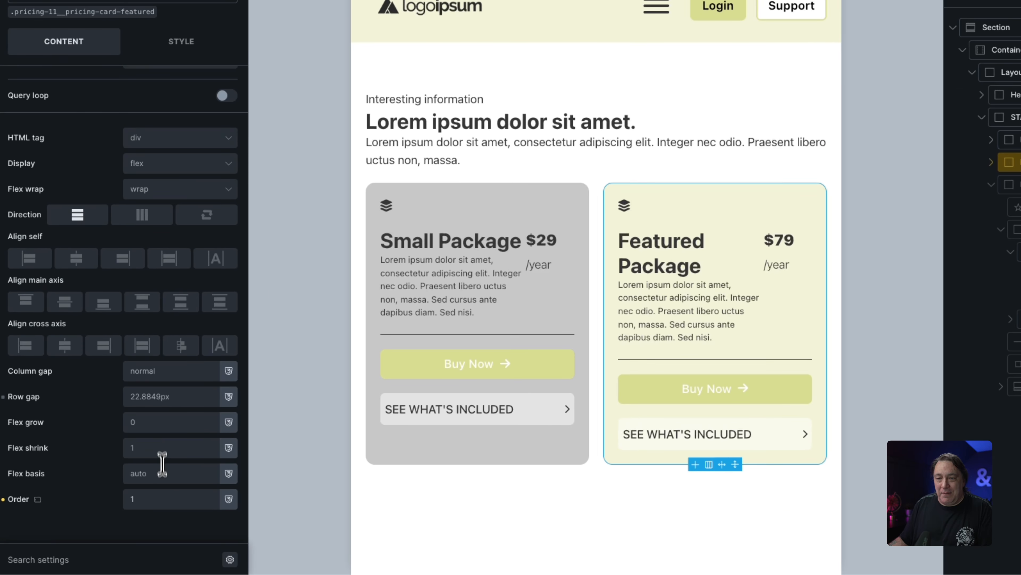
left_click(160, 500)
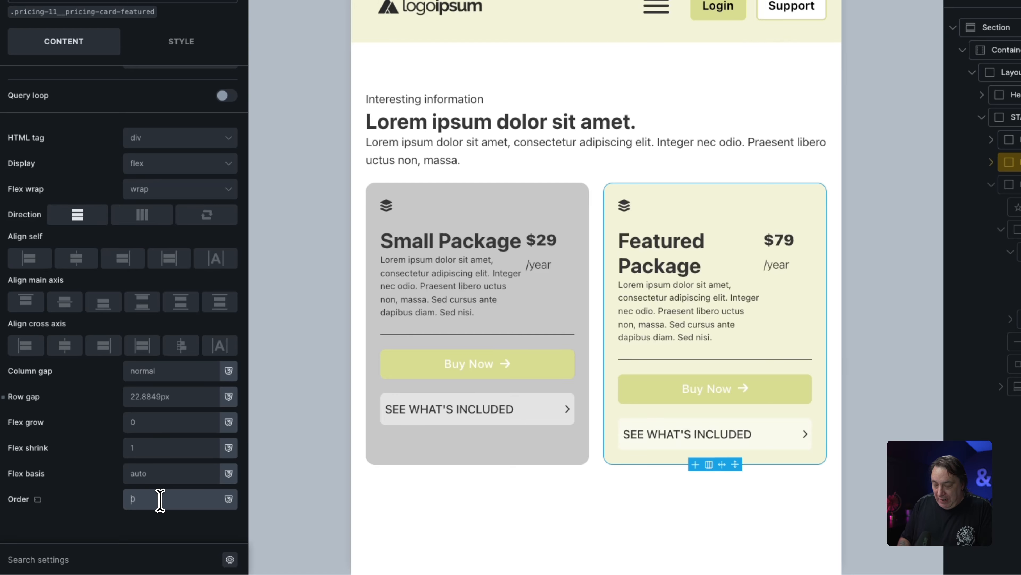
type("-1")
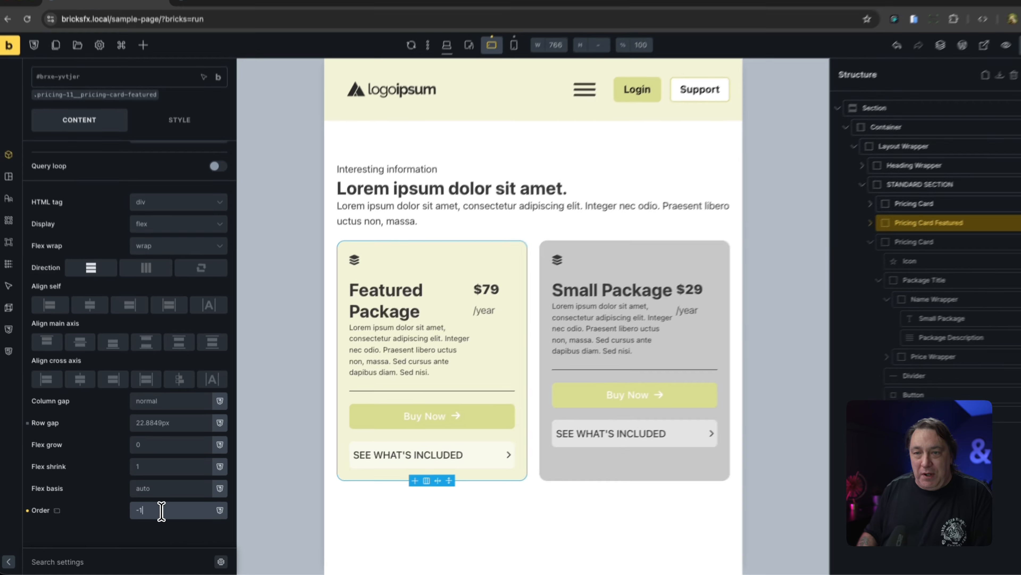
key("BackSpace")
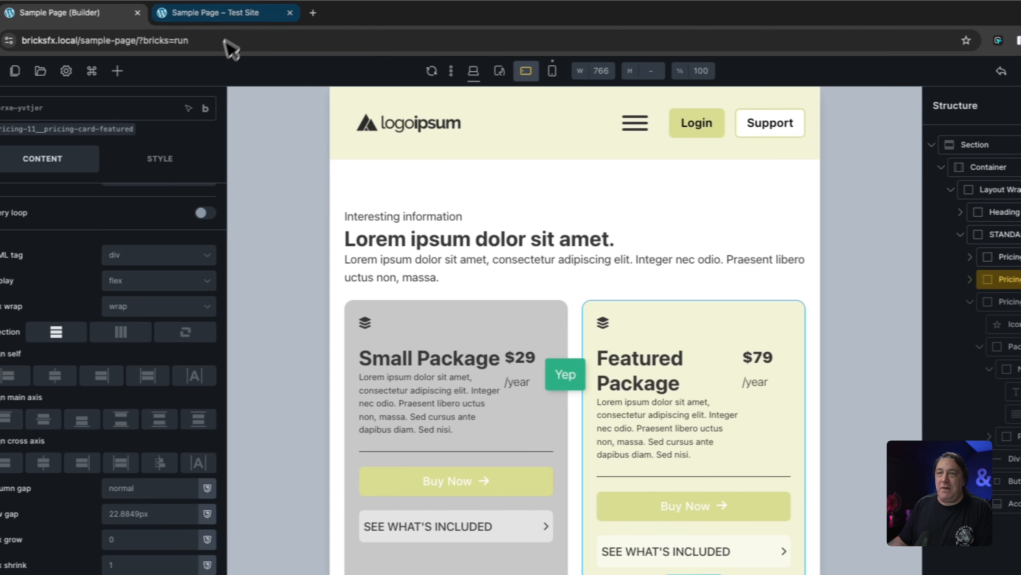
Switch to the front-end preview and widen the responsive viewport from phone width to 1182 px to check the pricing card order
left_click(253, 18)
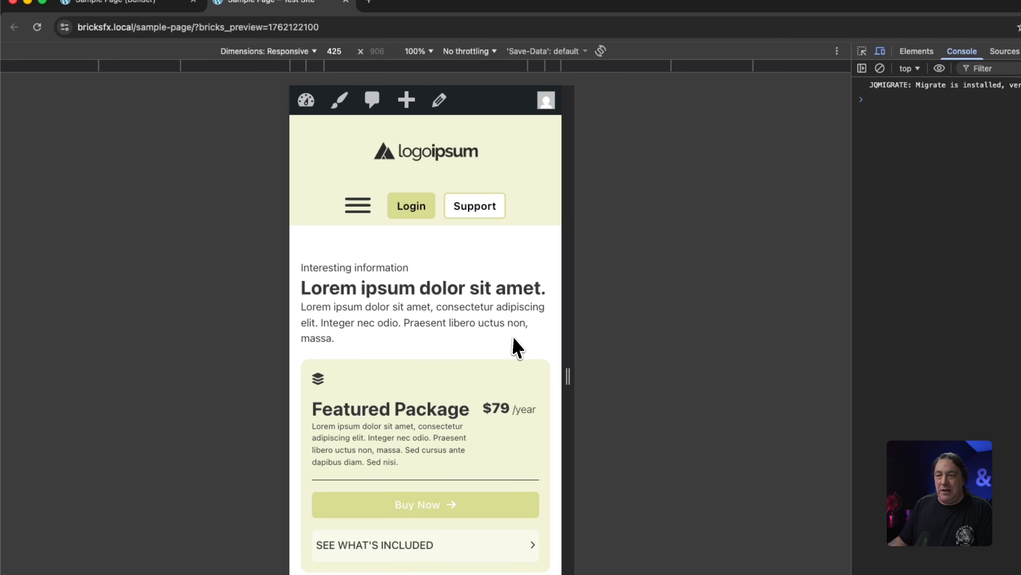
scroll(517, 348, "down", 2)
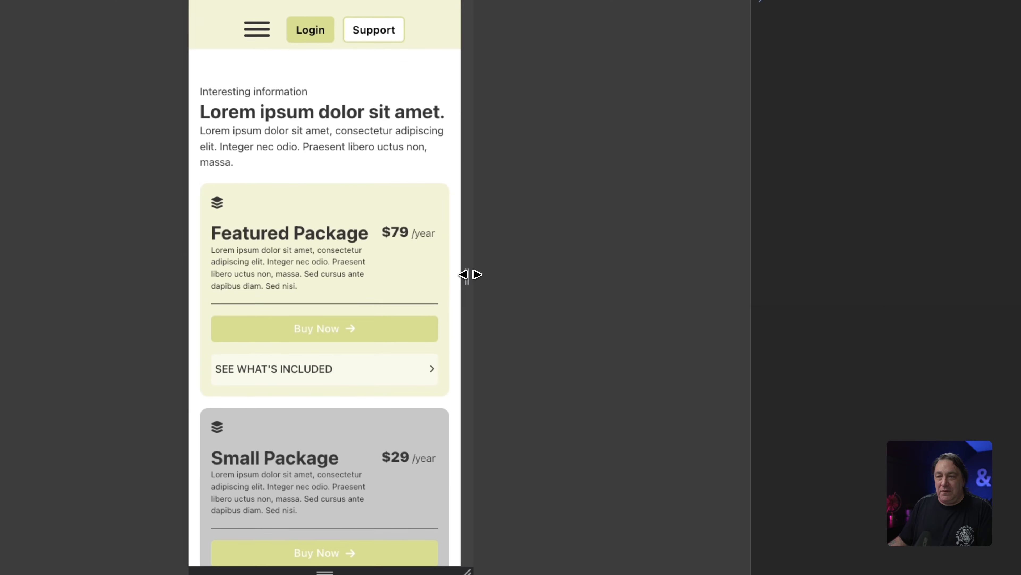
left_click_drag(470, 274, 568, 297)
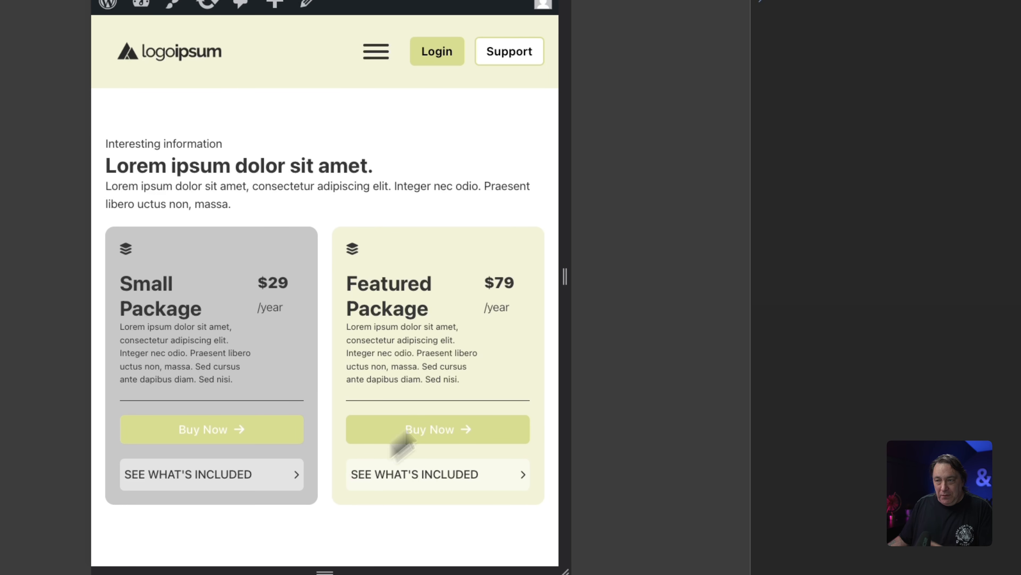
left_click_drag(561, 283, 675, 330)
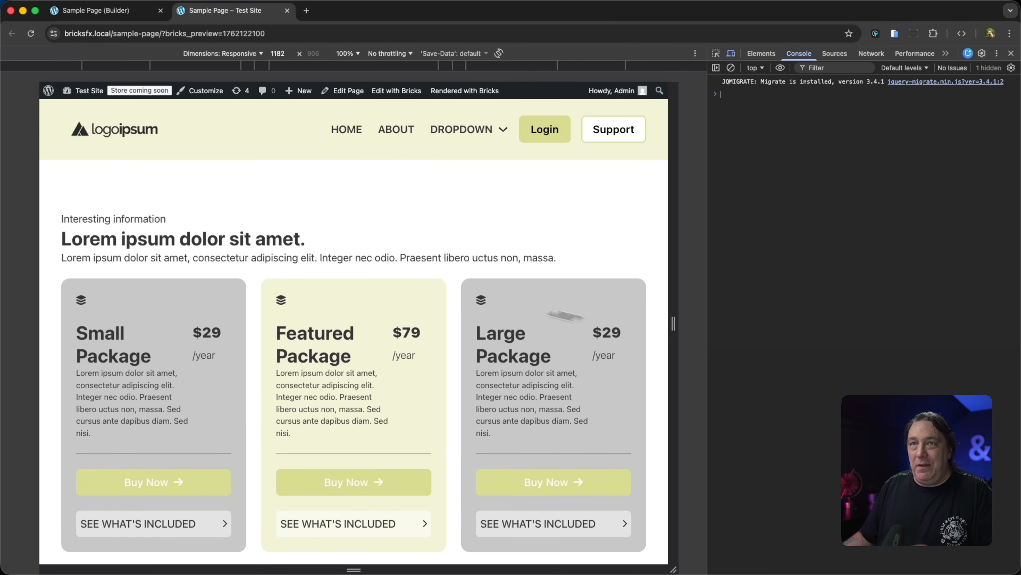
Return to the builder and inspect the featured card's Price Wrapper, Name Wrapper and Package Title at the mobile portrait breakpoint
key("ctrl+shift+Tab")
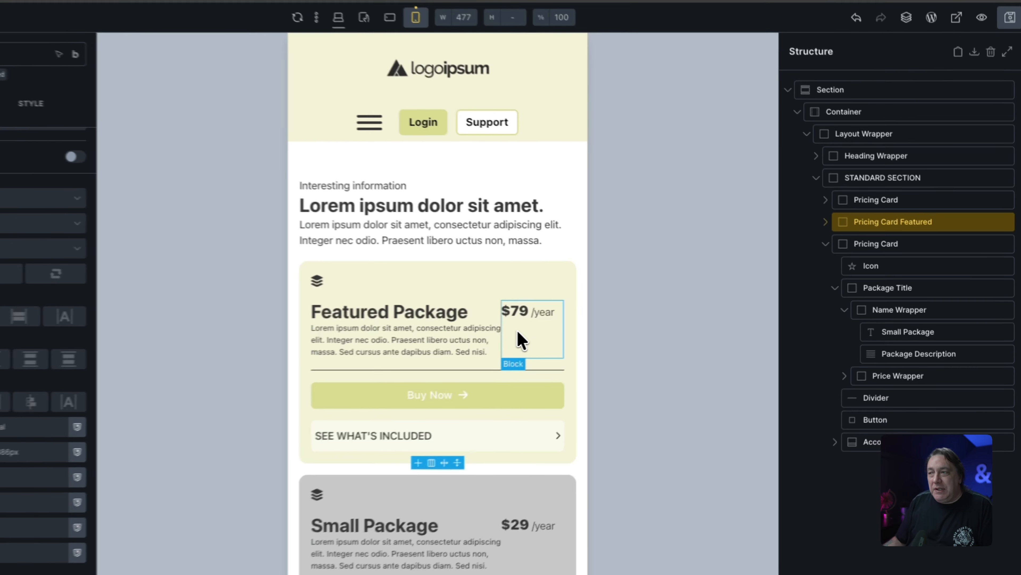
left_click(590, 328)
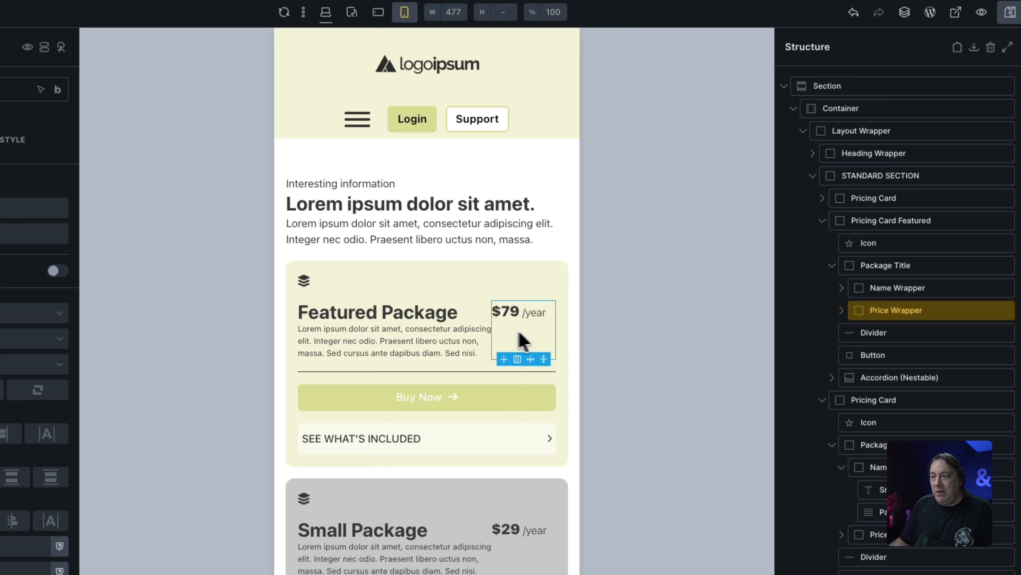
left_click(952, 291)
scroll(452, 253, "up", 3)
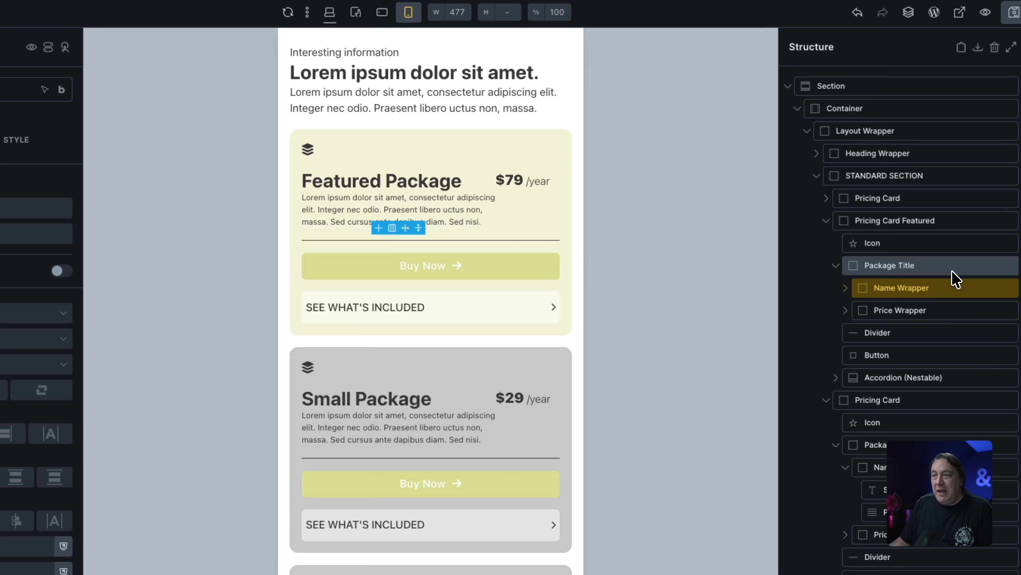
double_click(977, 274)
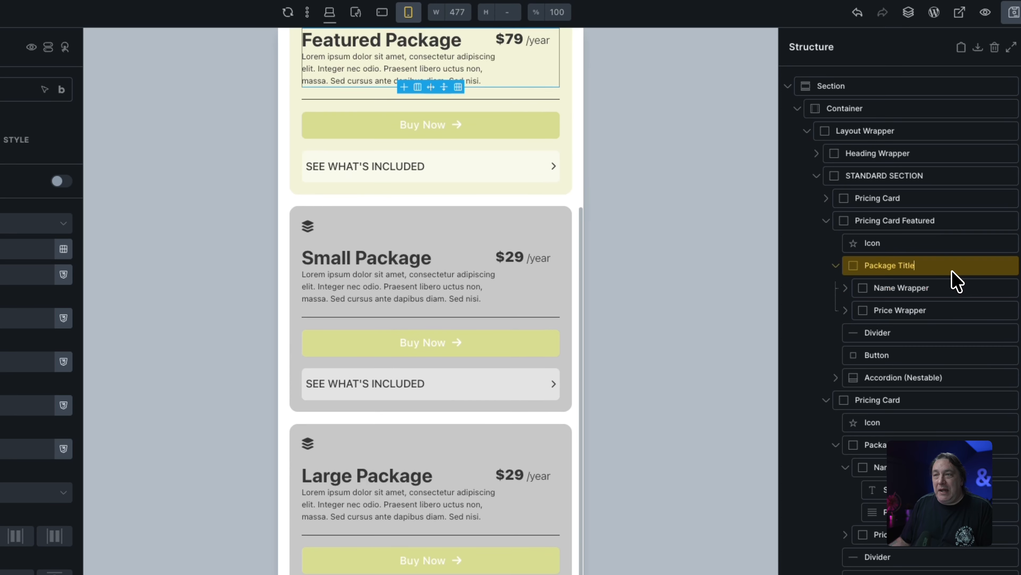
scroll(461, 304, "up", 6)
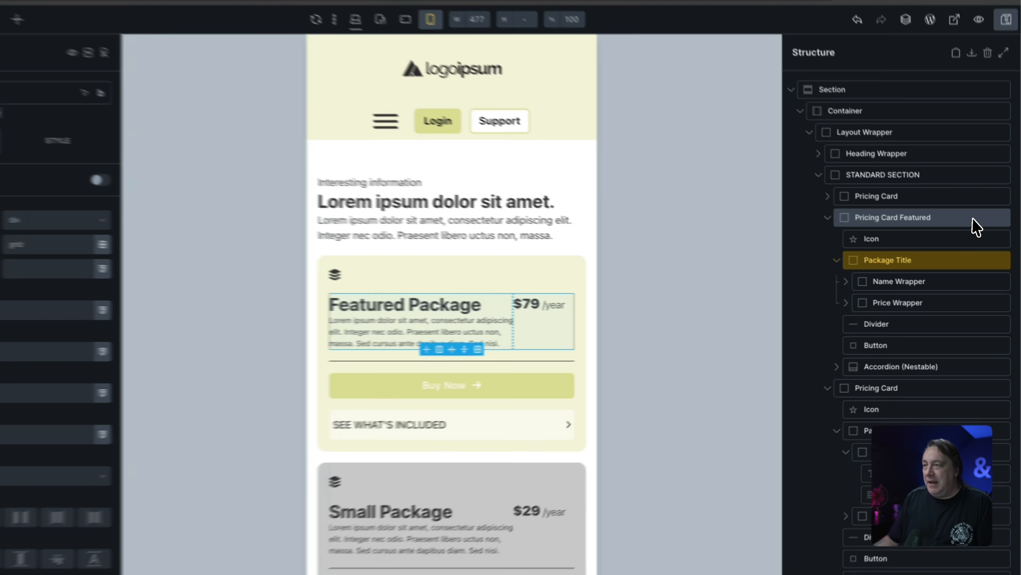
Clear the order value of the featured pricing card at the mobile portrait breakpoint
left_click(979, 232)
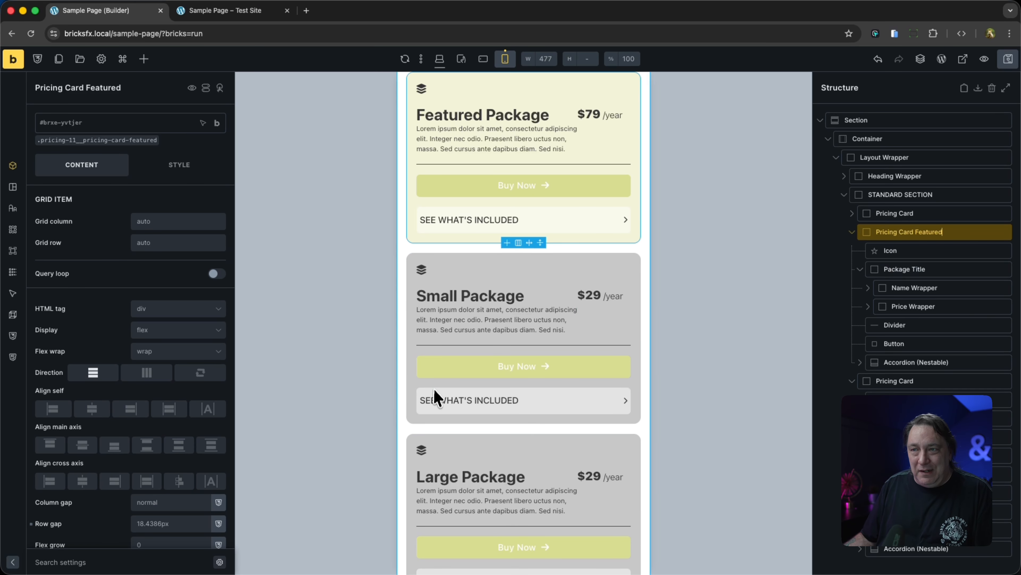
scroll(133, 446, "down", 2)
scroll(120, 448, "down", 1)
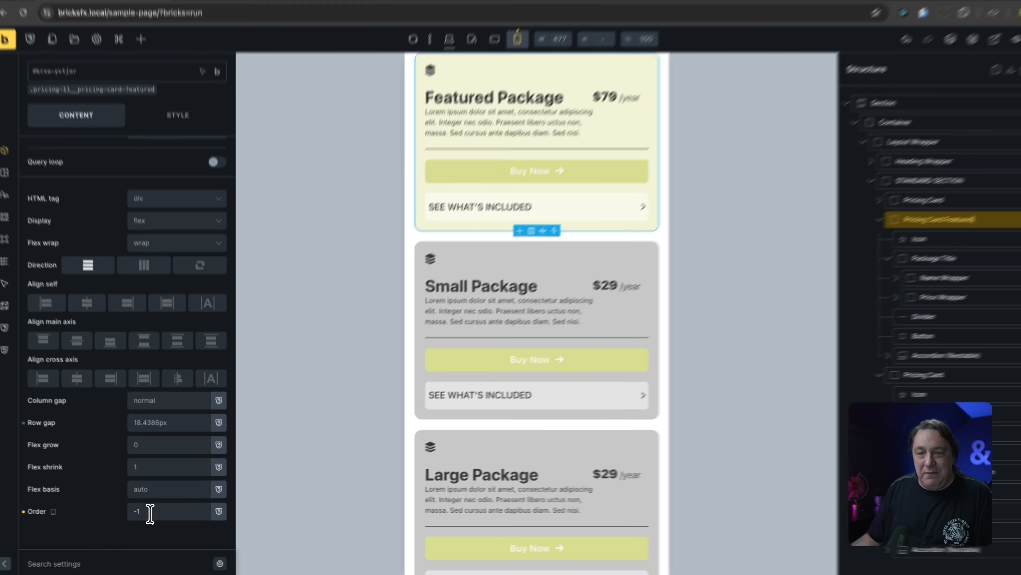
double_click(153, 513)
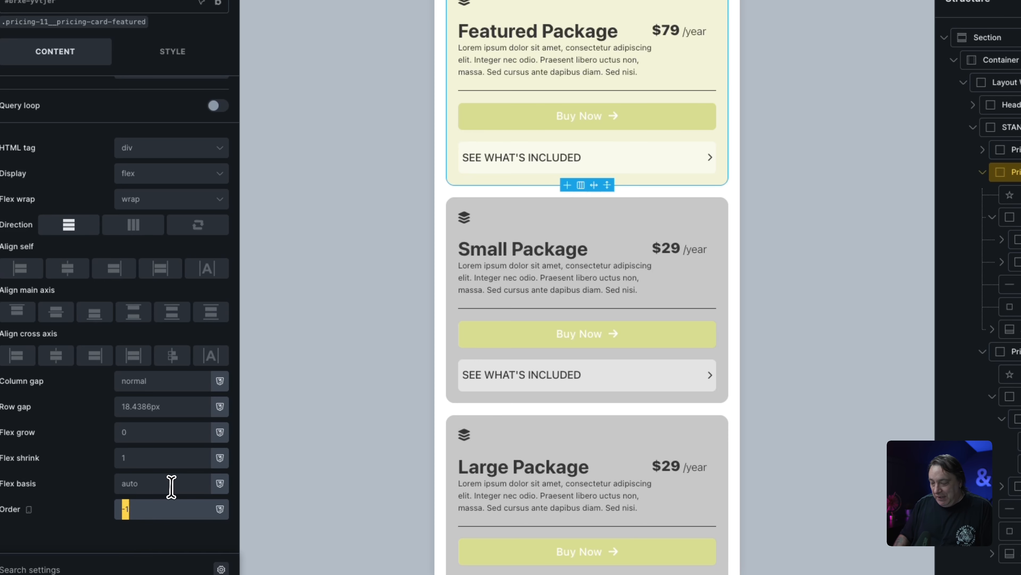
key("BackSpace")
scroll(192, 468, "up", 2)
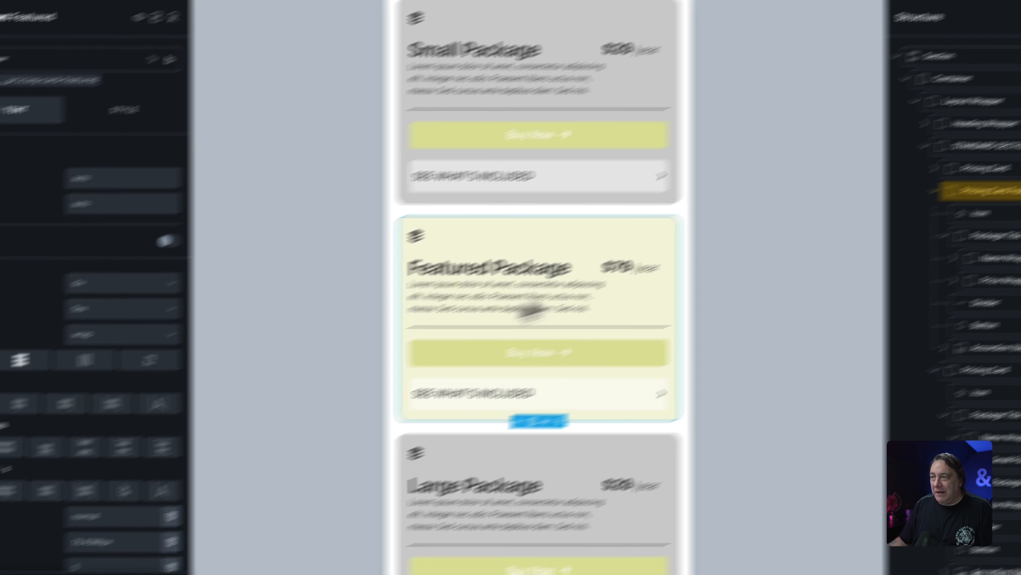
Collapse the featured card in the structure tree and select the Small Package pricing card
left_click(941, 219)
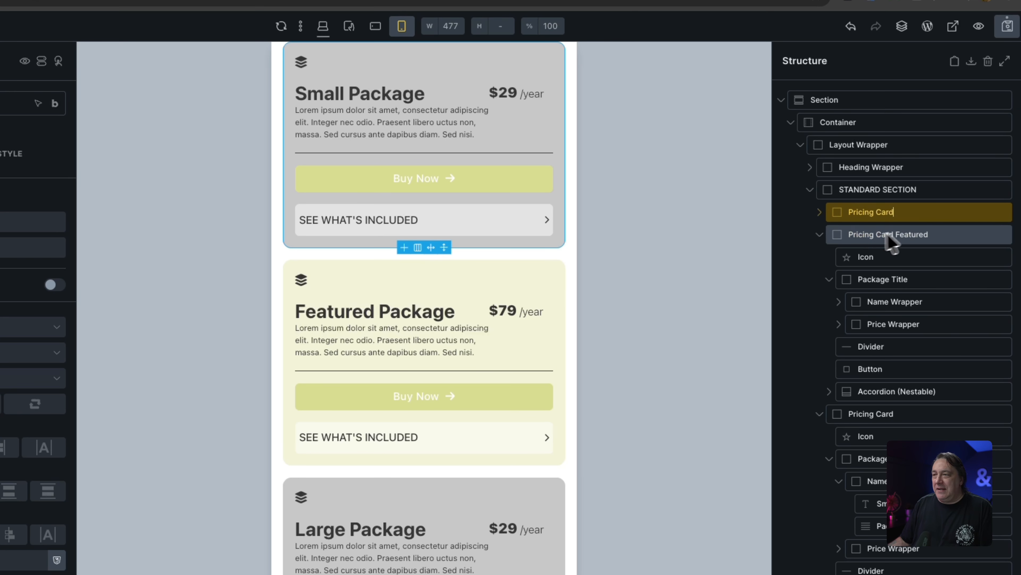
left_click(820, 241)
scroll(598, 304, "up", 5)
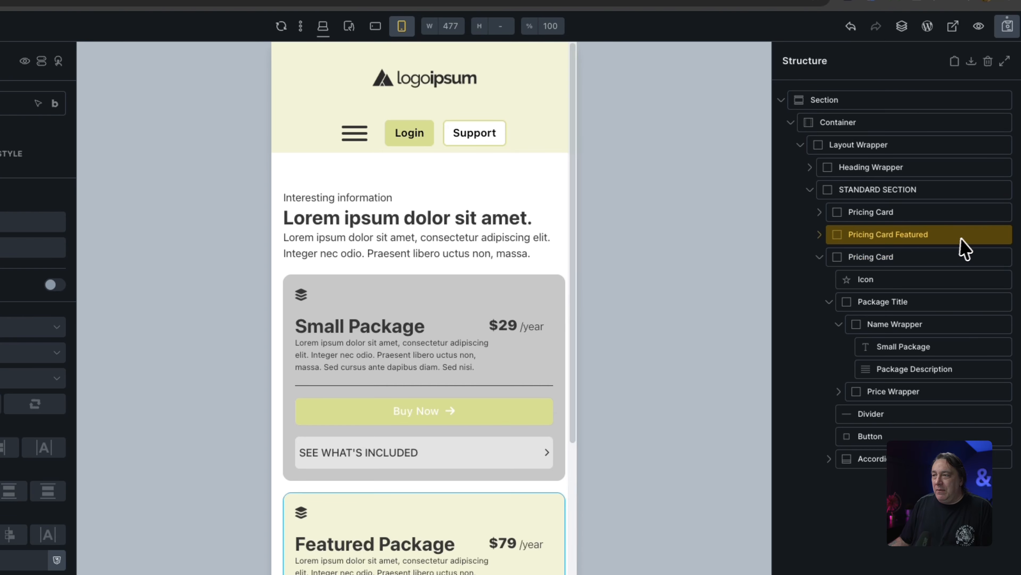
double_click(949, 217)
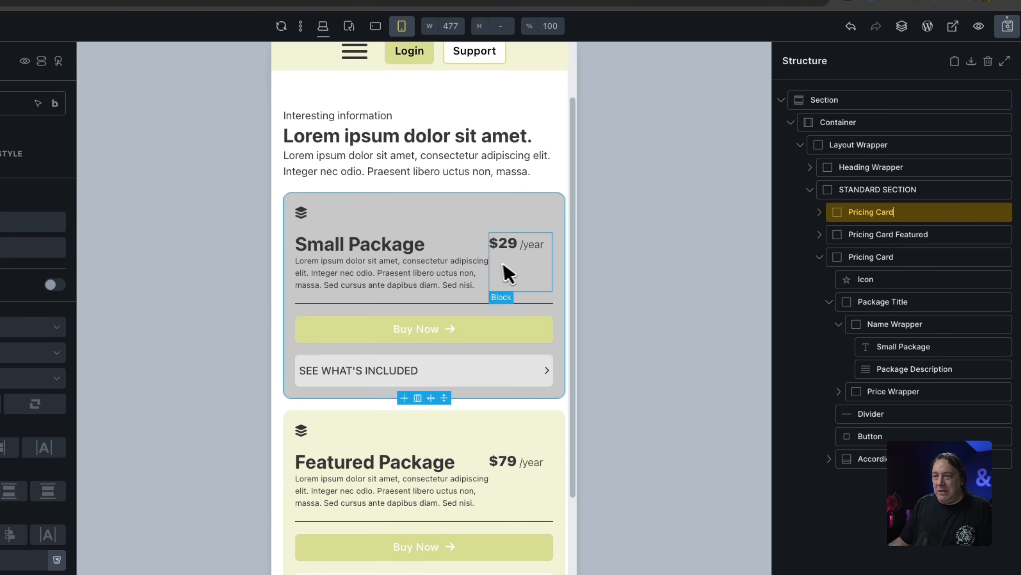
scroll(507, 274, "up", 2)
Select the Small Package card's Package Title and compare its layout at the mobile landscape and mobile portrait breakpoints
left_click(412, 280)
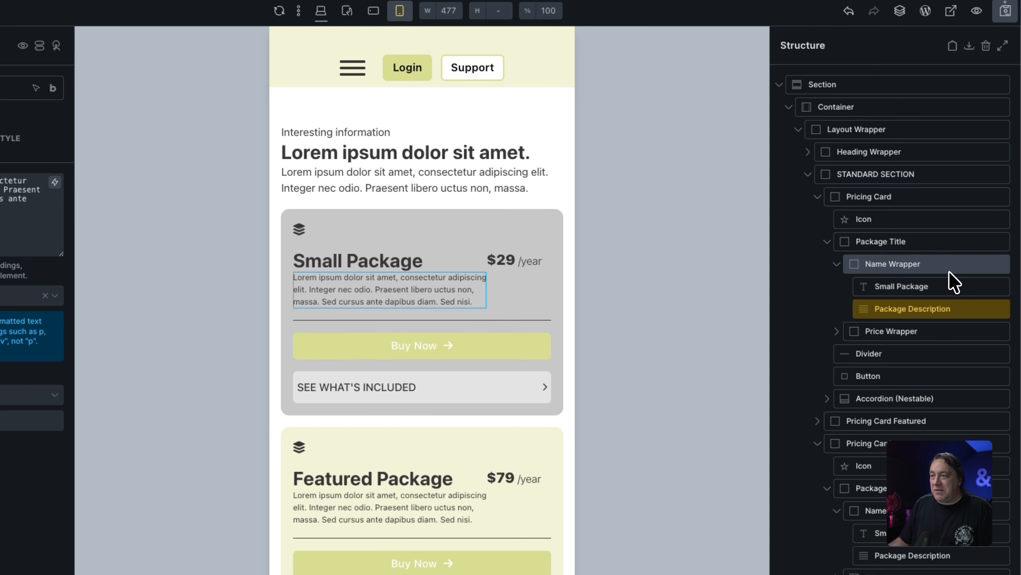
left_click(949, 270)
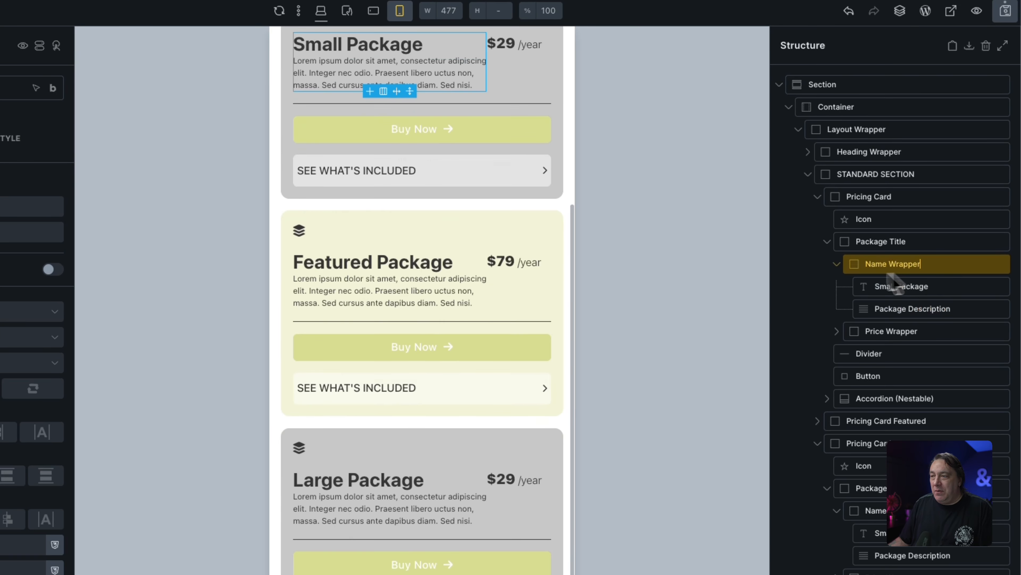
left_click(837, 264)
scroll(521, 296, "up", 6)
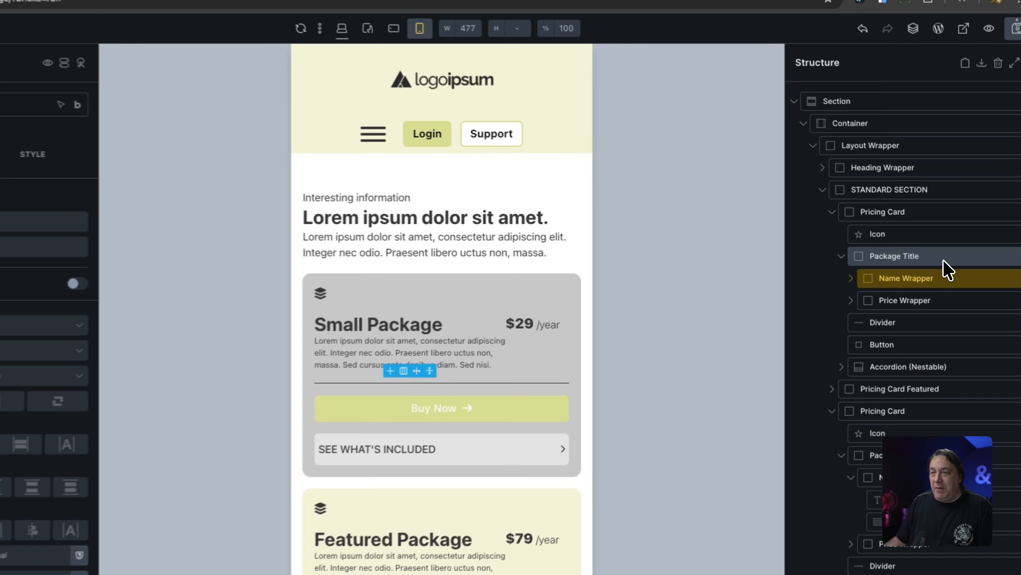
left_click(948, 253)
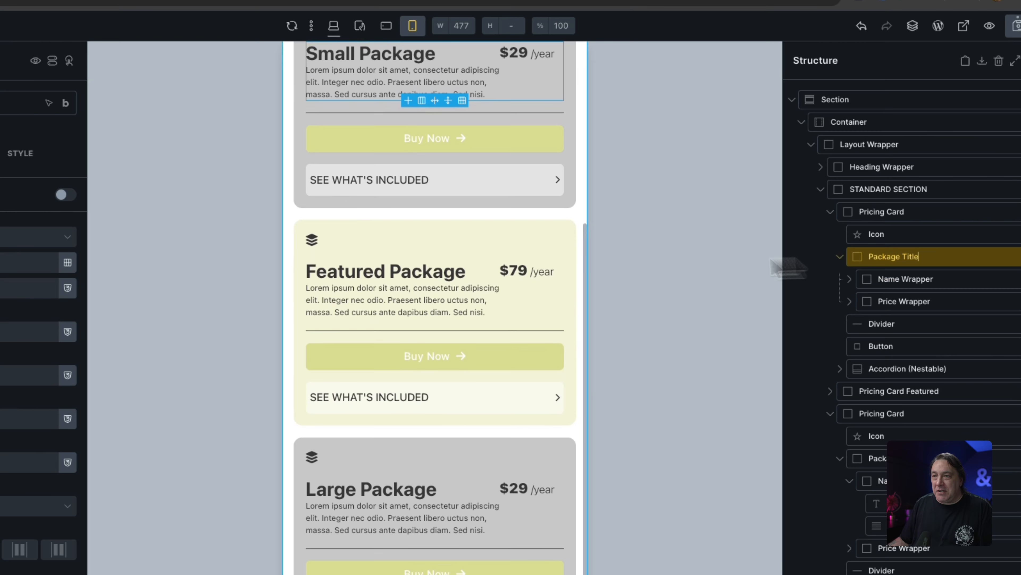
scroll(556, 265, "up", 5)
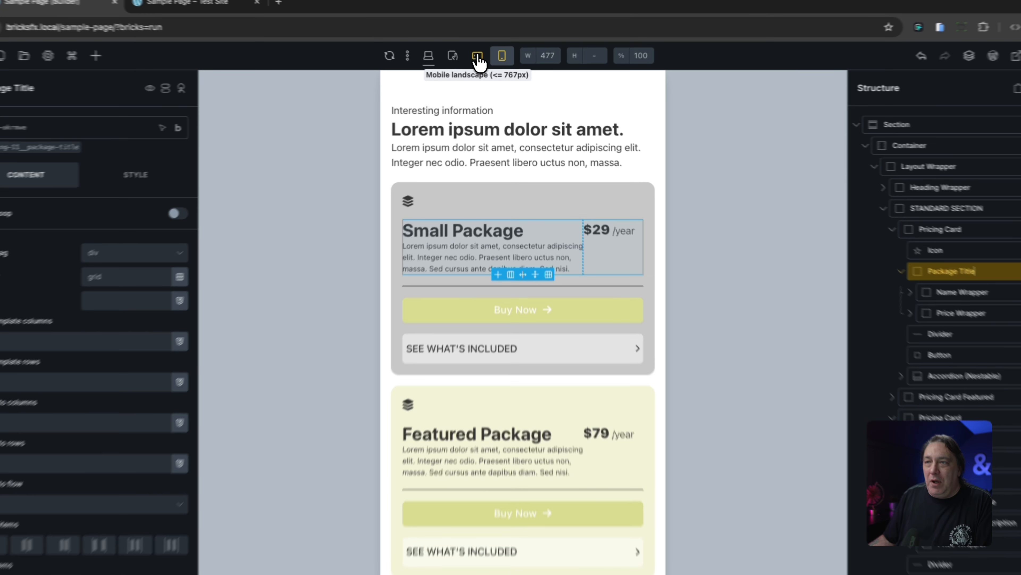
left_click(483, 59)
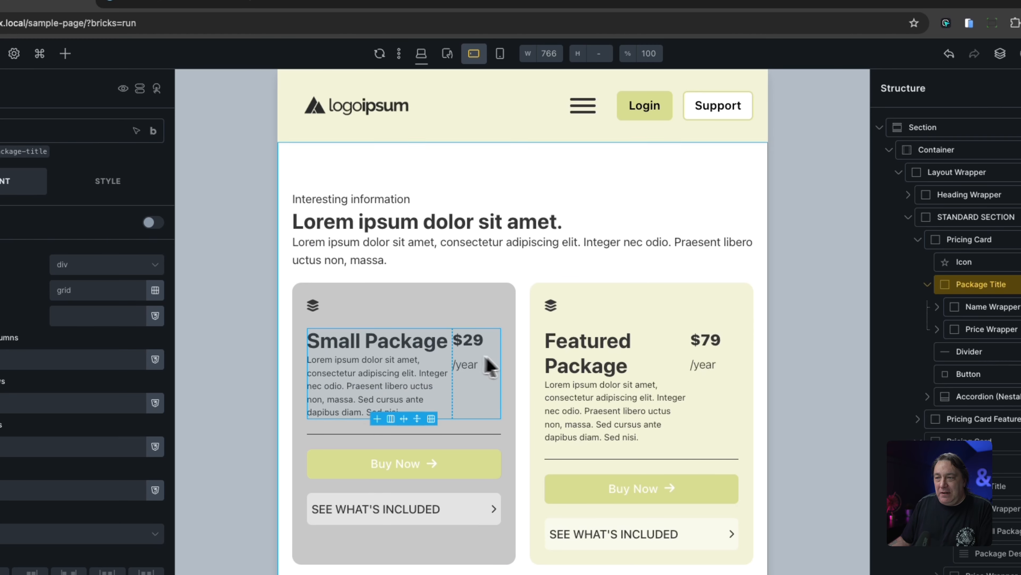
left_click(499, 56)
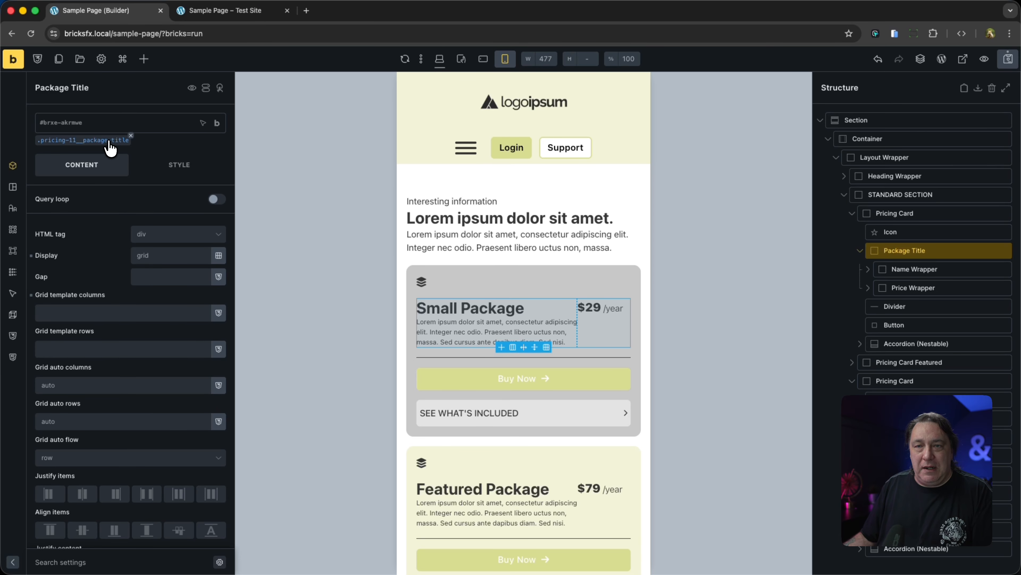
Set the grid template columns of the .pricing-11__package-title class to the grid-1 variable at the mobile portrait breakpoint
mouse_move(32, 296)
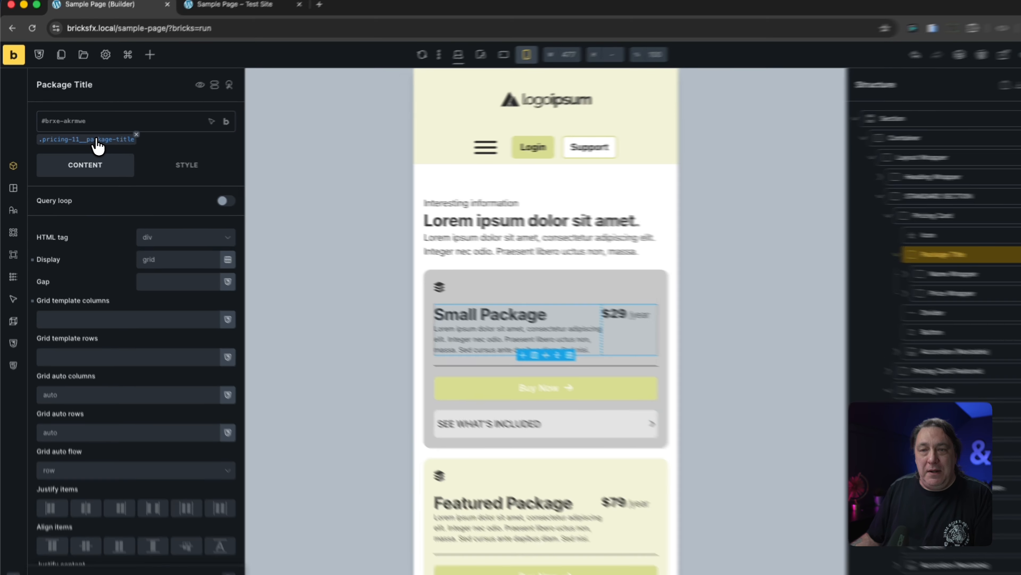
left_click(93, 147)
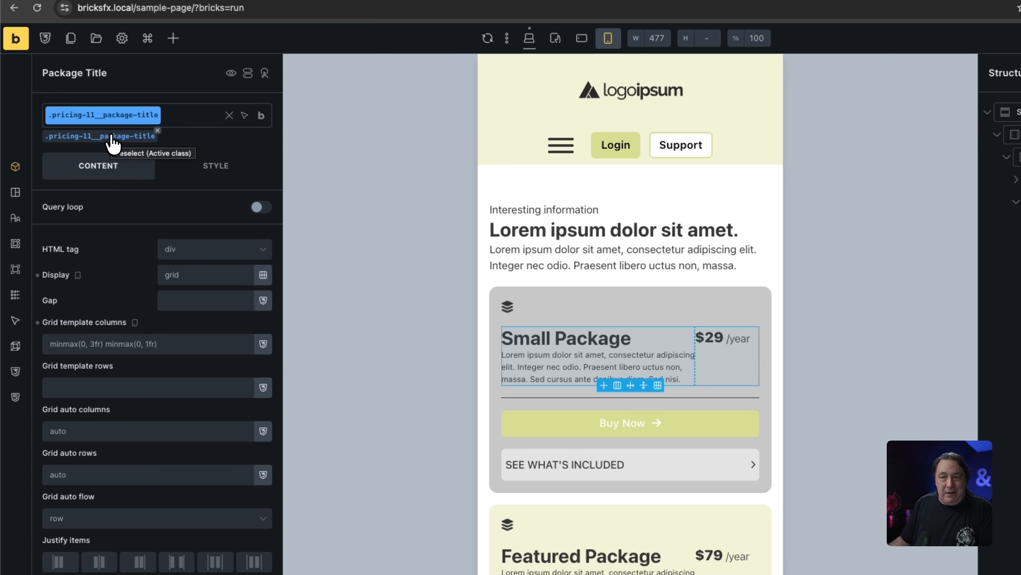
left_click(113, 136)
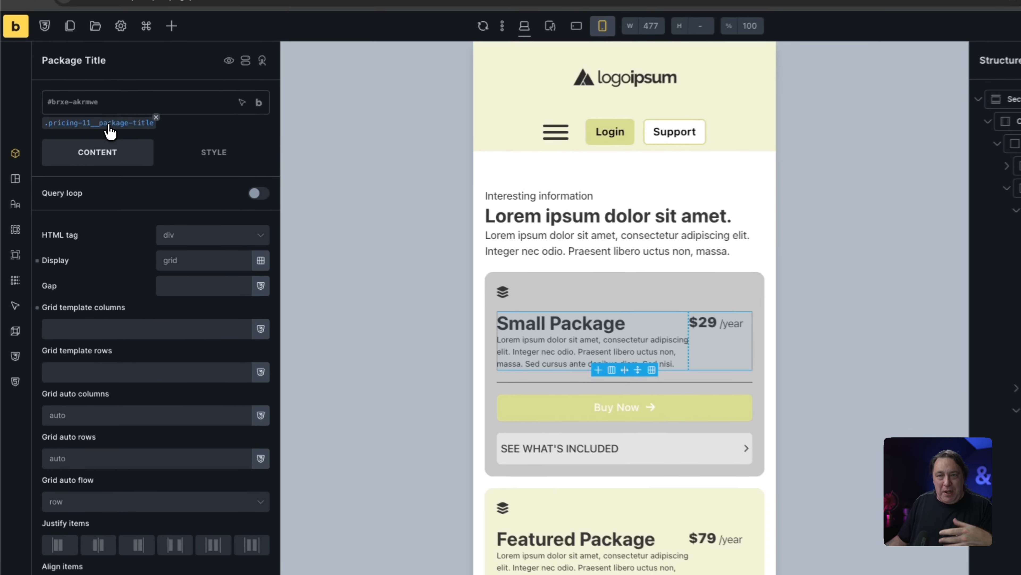
left_click(82, 139)
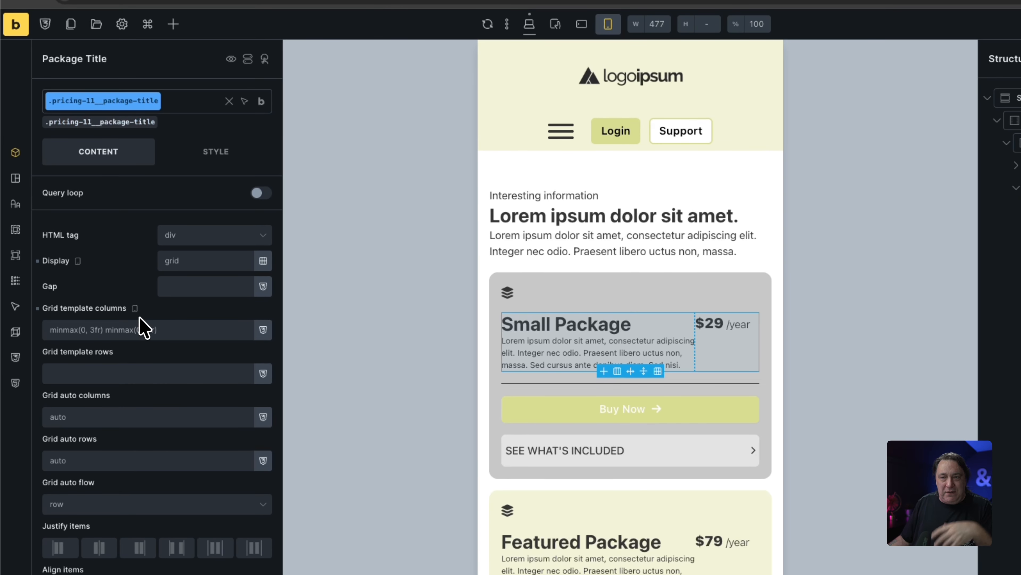
left_click(146, 332)
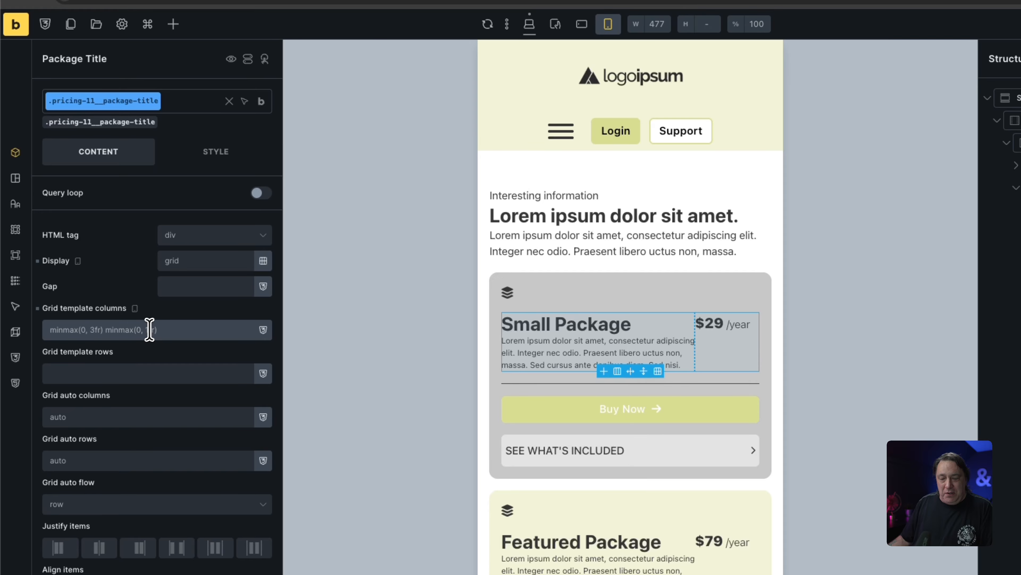
type("grid")
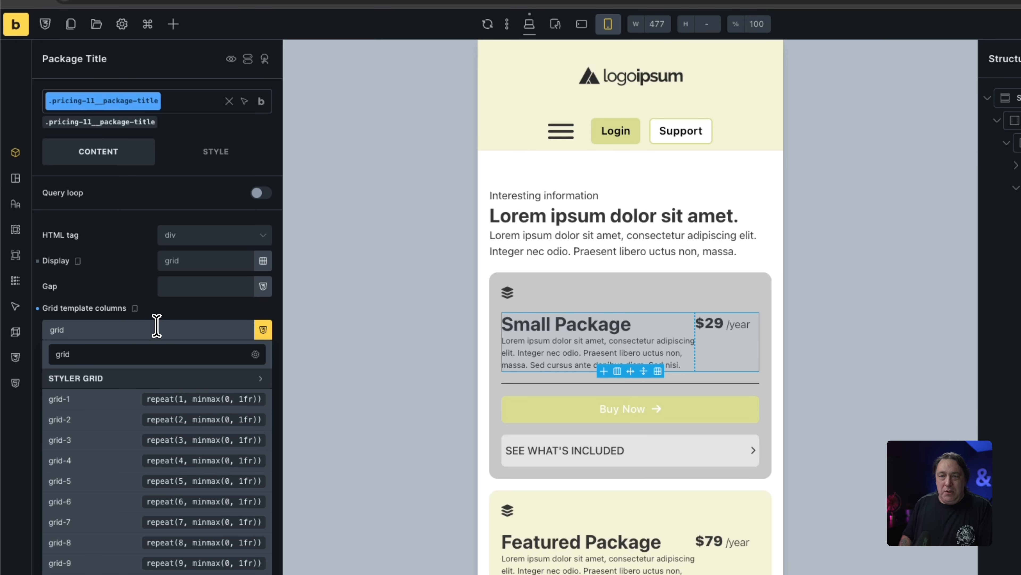
left_click(112, 400)
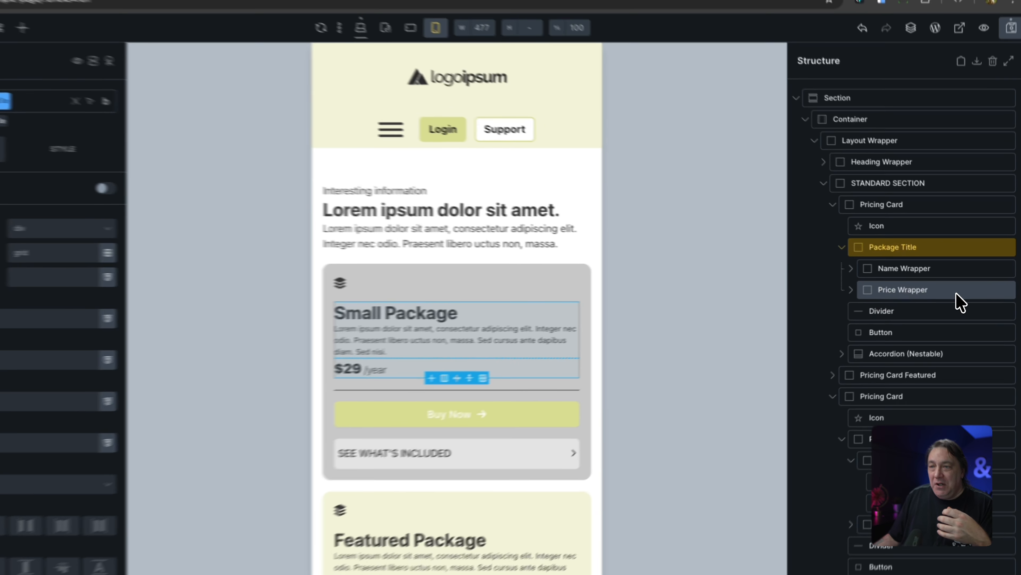
Center the Small Package card's Price Wrapper content on the cross axis and select the Price text inside it
left_click(958, 294)
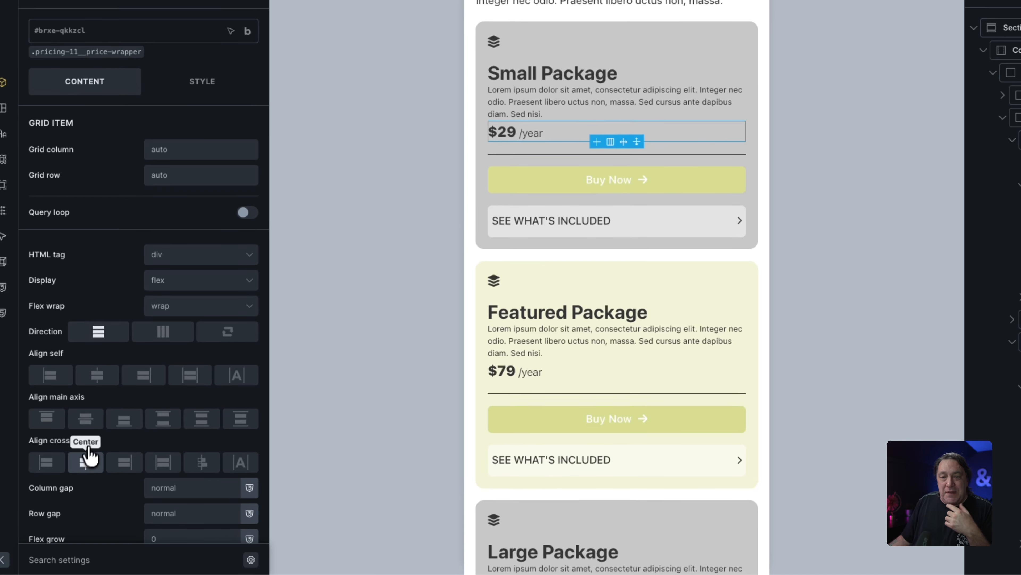
left_click(79, 483)
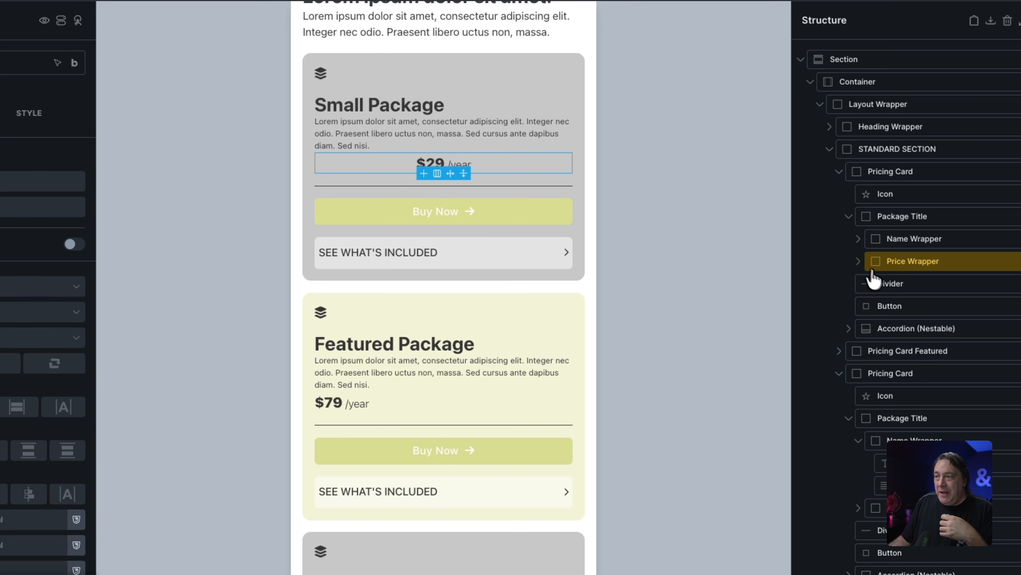
left_click(859, 261)
double_click(911, 283)
scroll(558, 251, "up", 4)
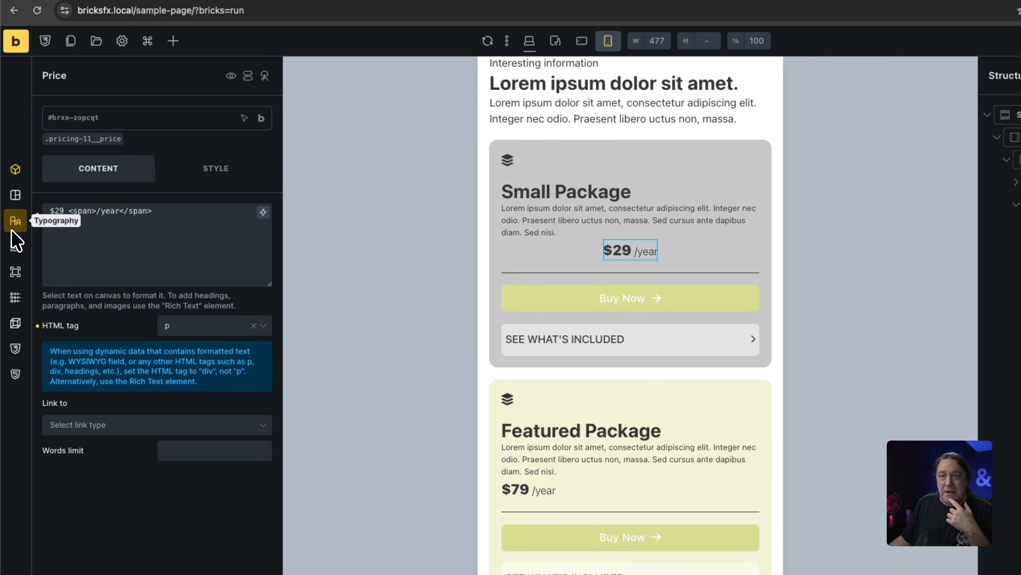
Set the Small Package Price element's font size to the text-xl variable on its ID rather than its class
left_click(95, 139)
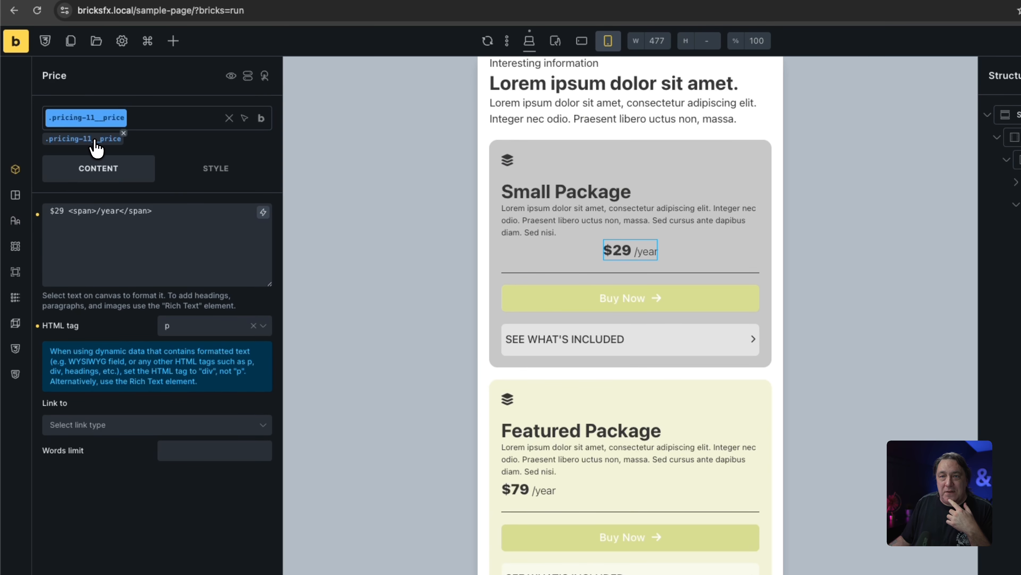
left_click(15, 223)
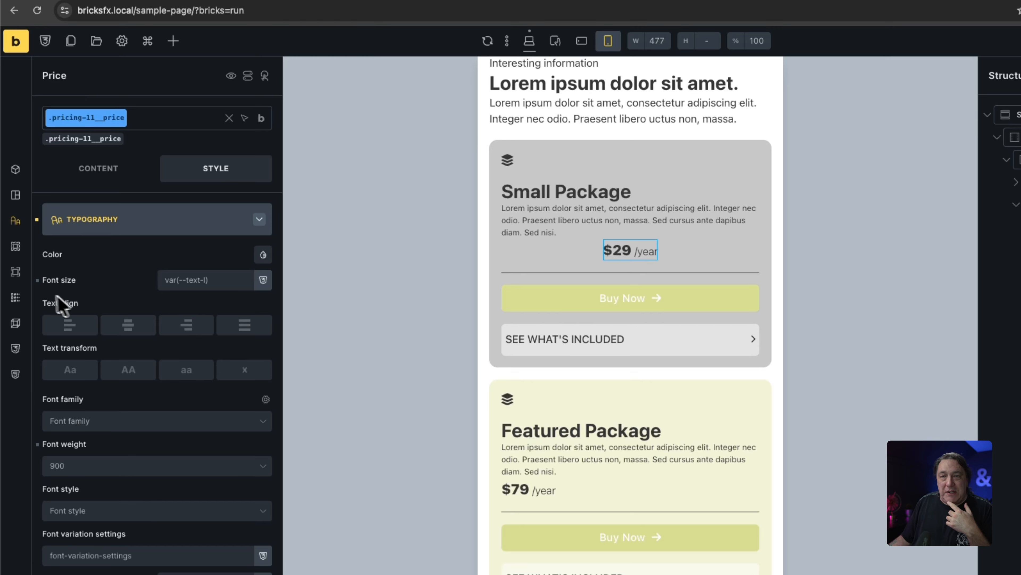
mouse_move(40, 287)
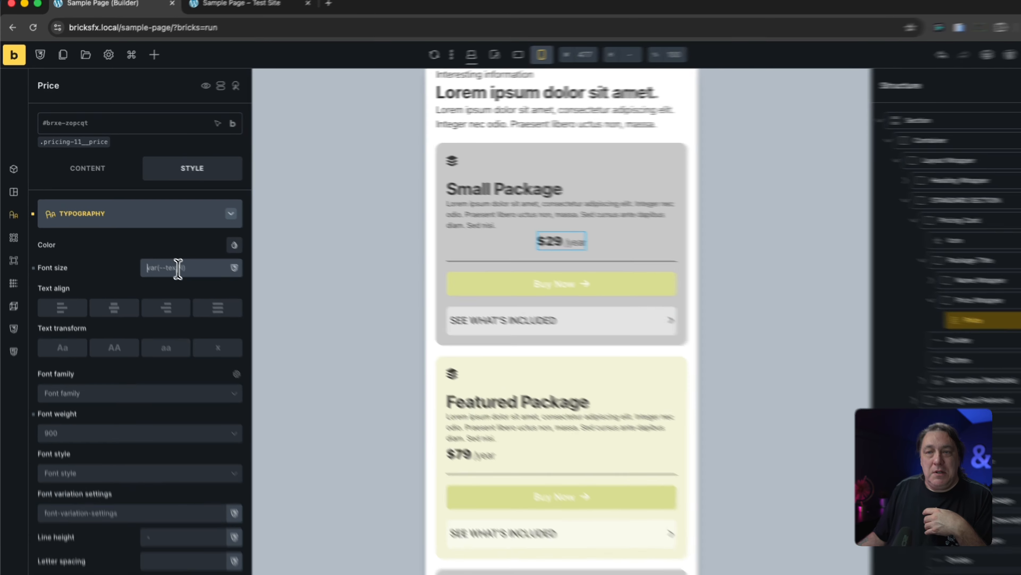
left_click(178, 259)
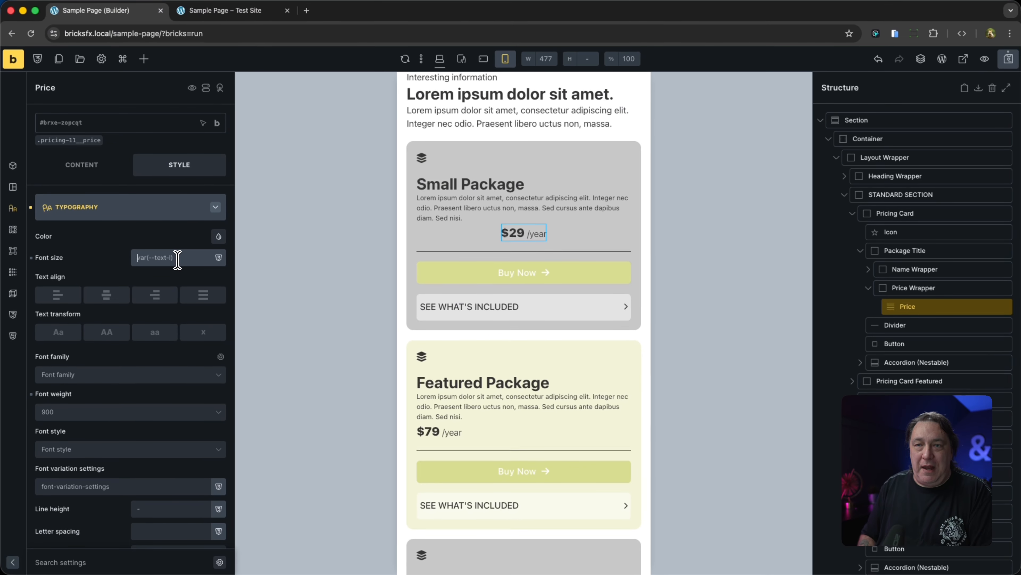
type("text")
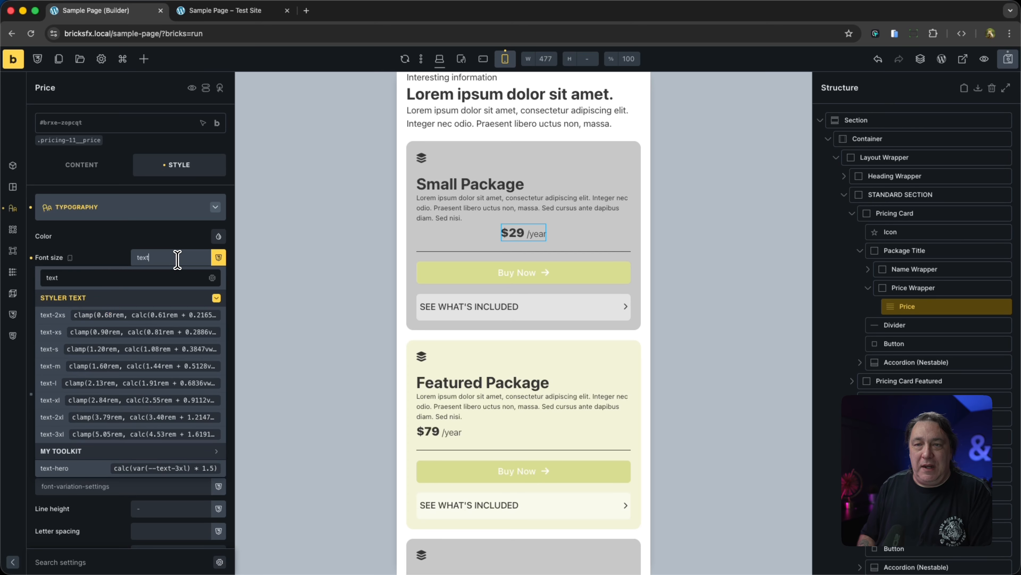
type("-")
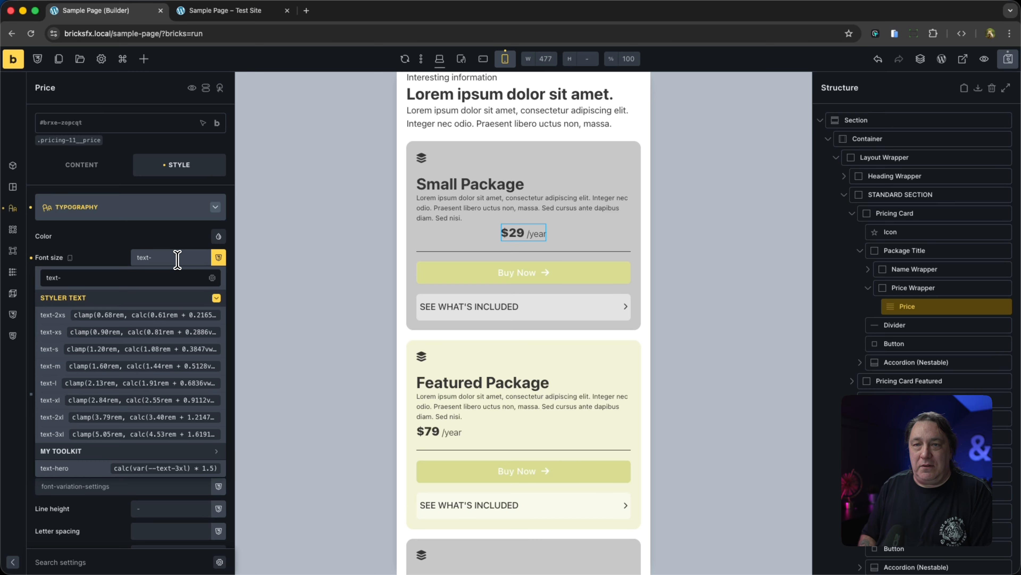
type("xl")
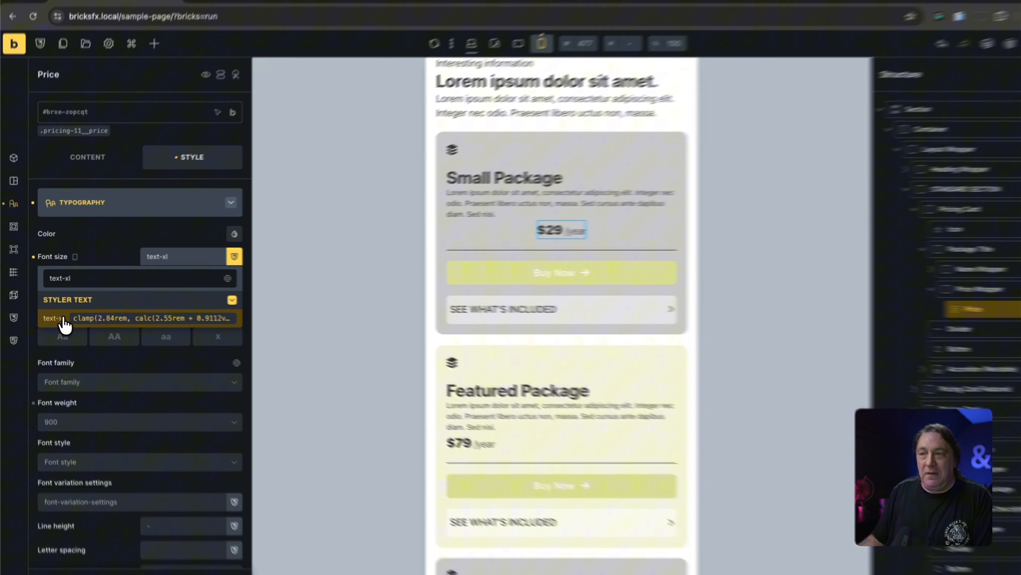
left_click(79, 314)
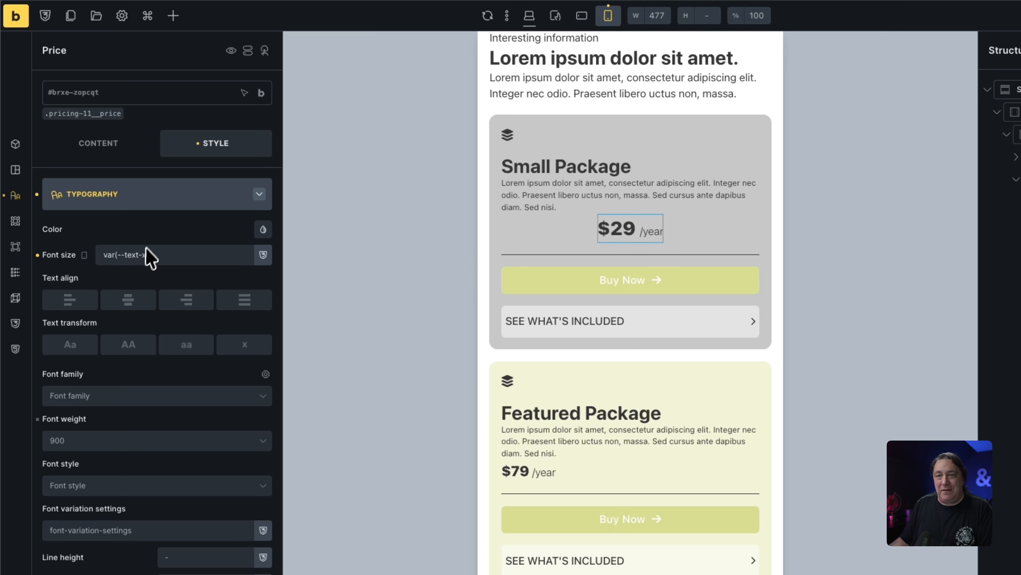
Enlarge the Small Package price by setting its font size to calc(var(--text-3xl) * 1.6)
left_click(142, 255)
type("3")
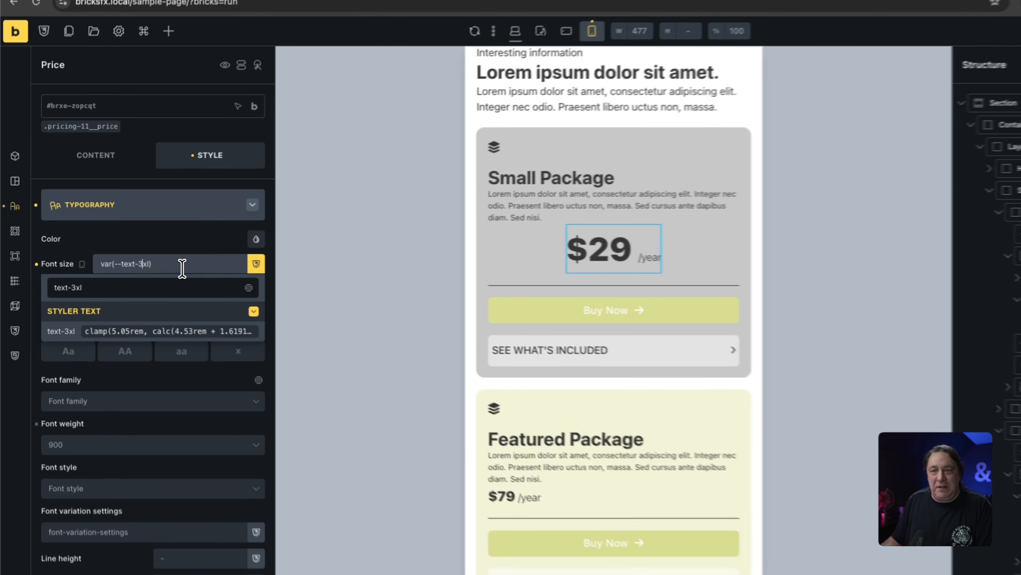
left_click(114, 259)
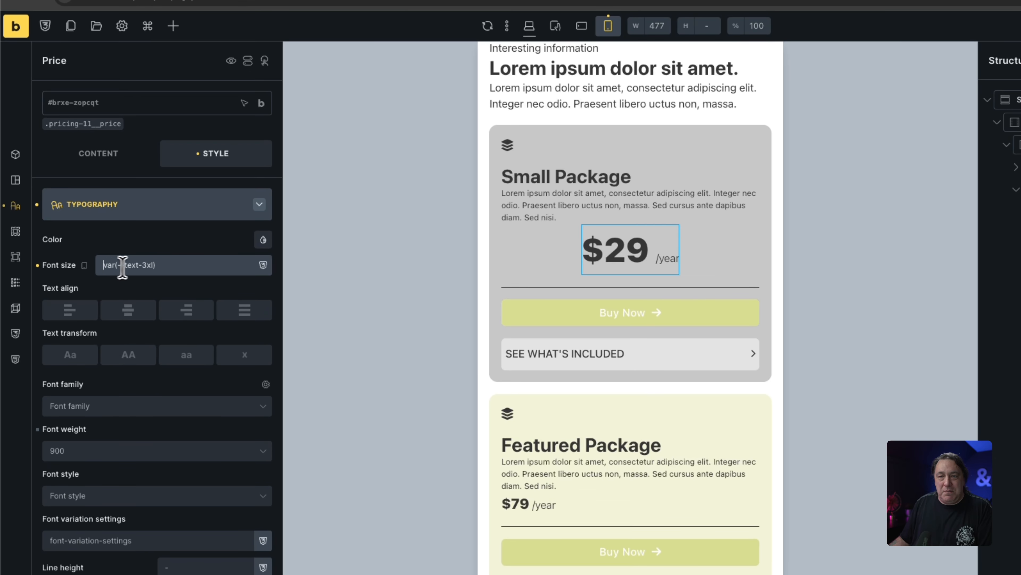
type("calc(")
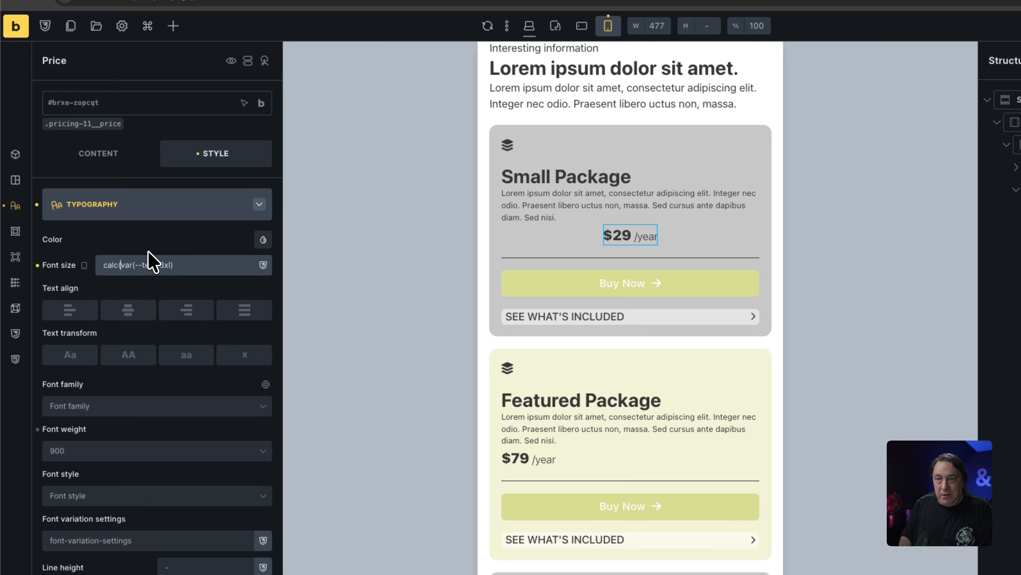
key("super+Right")
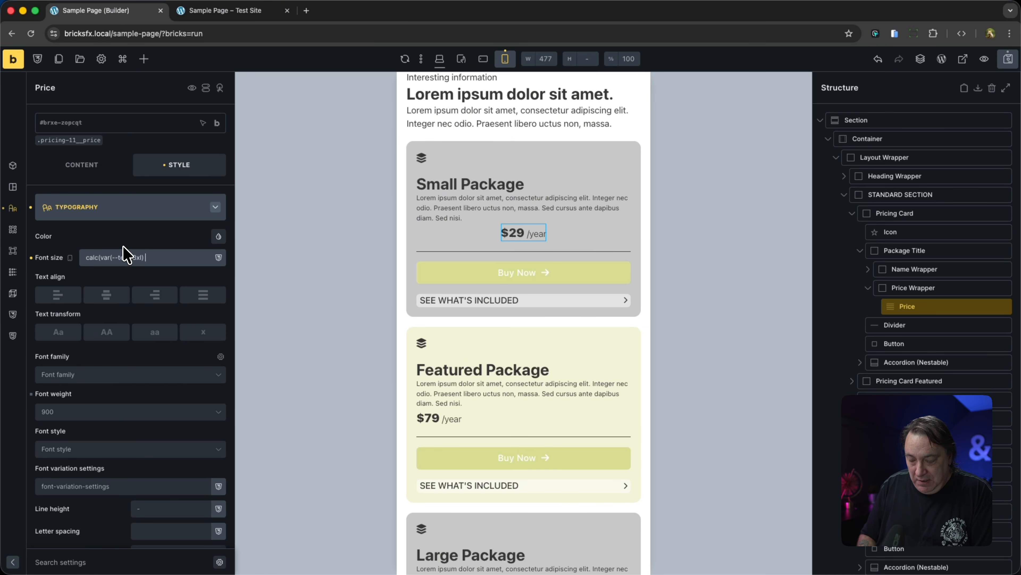
type("* 1")
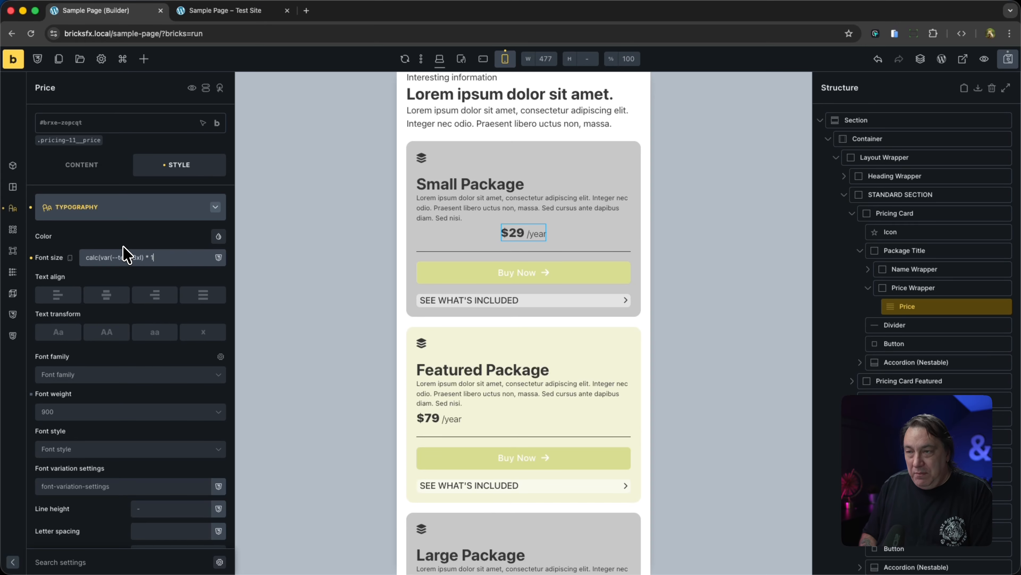
type(".4)")
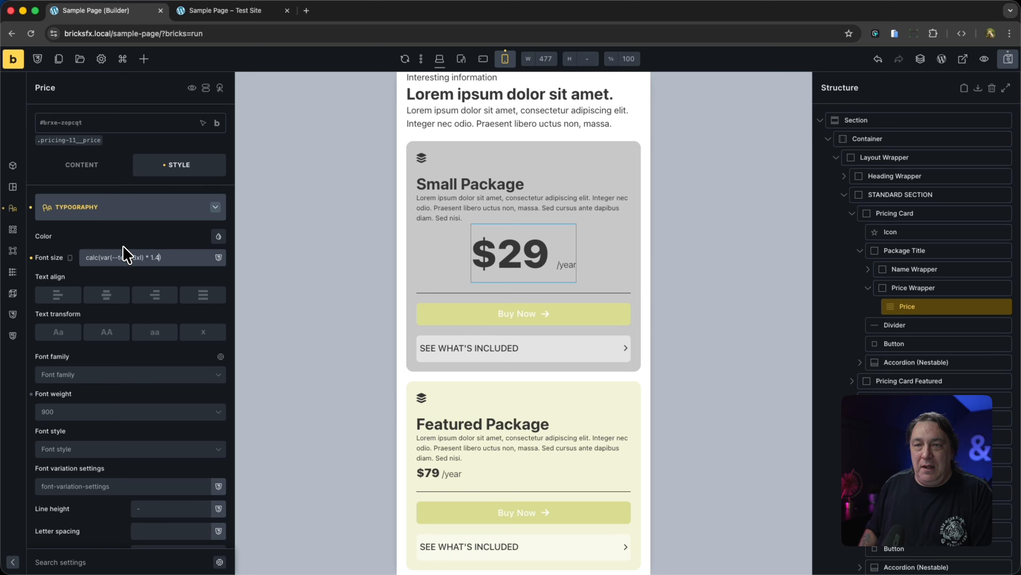
key("BackSpace")
type("6")
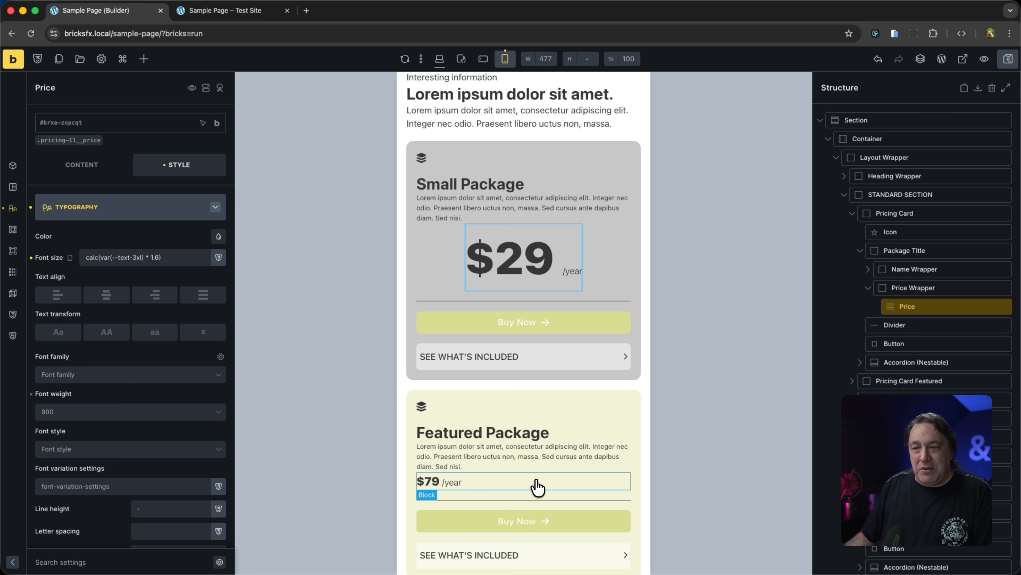
Switch to the front-end preview, reload it and narrow the viewport to mobile portrait width to check the enlarged price
scroll(535, 486, "down", 1)
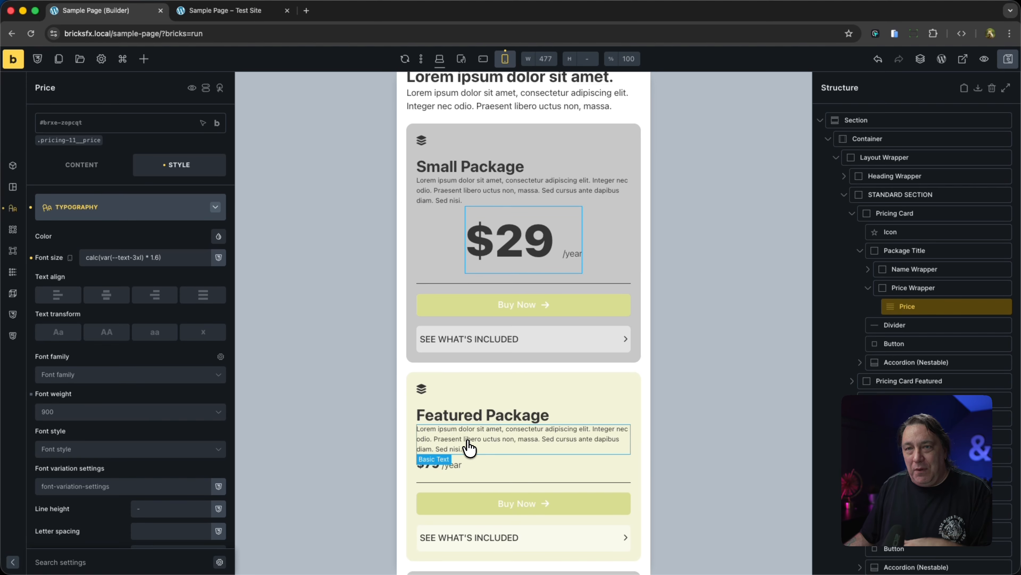
scroll(479, 433, "up", 3)
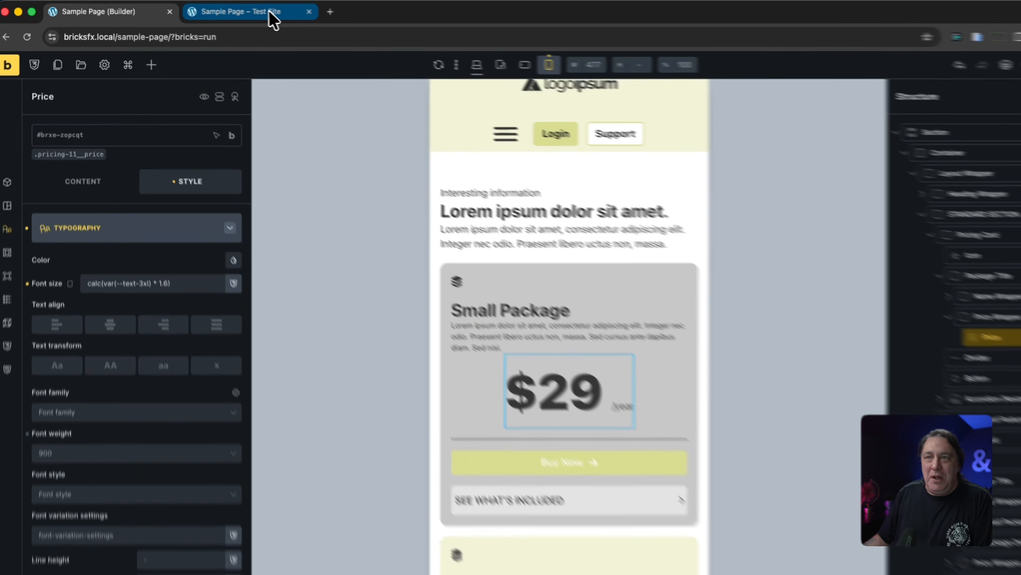
left_click(253, 10)
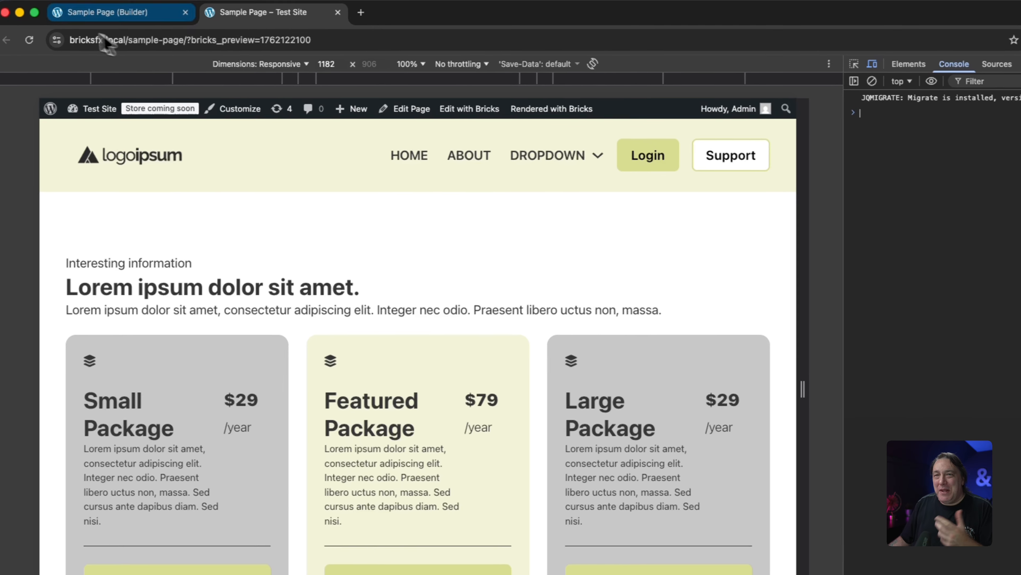
left_click(23, 40)
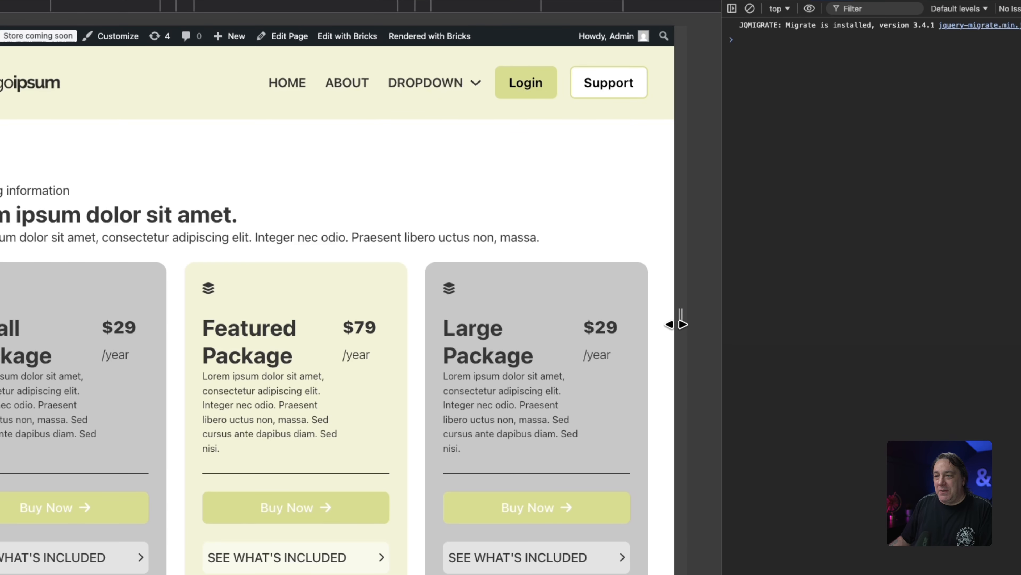
left_click_drag(680, 320, 526, 323)
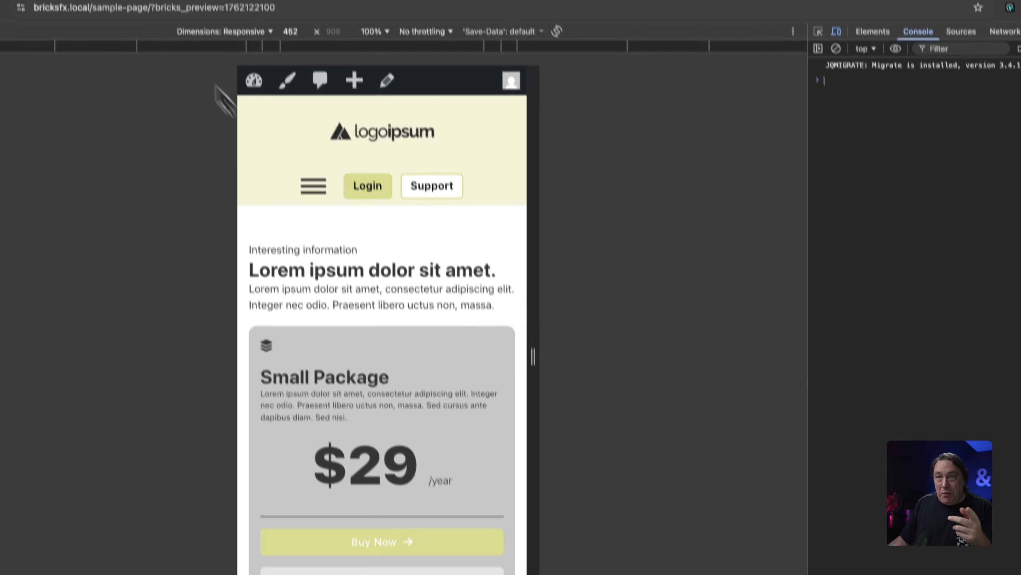
Return to the Bricks builder and set the order of the Small Package card's Price Wrapper to -1 at mobile portrait
left_click(139, 9)
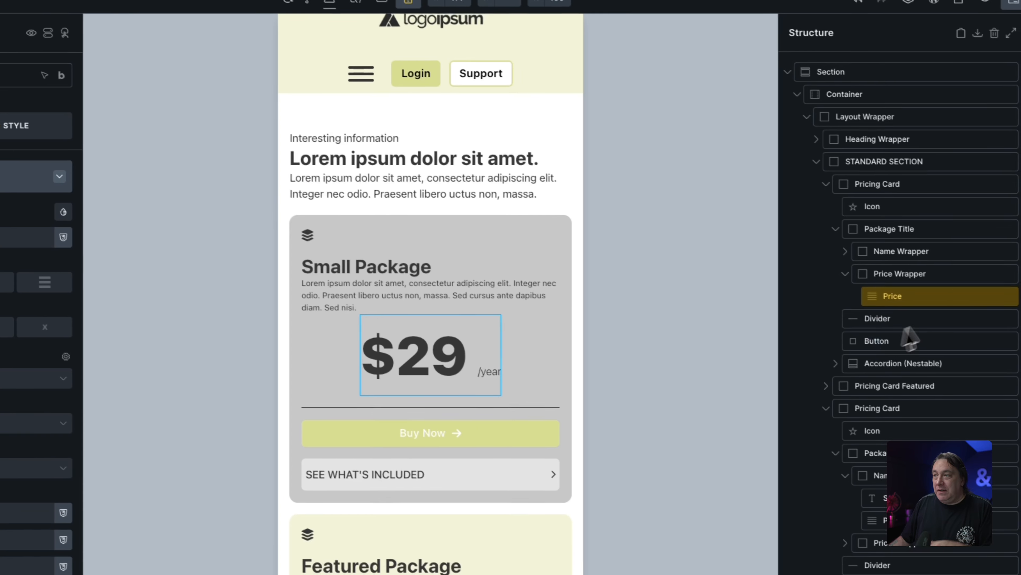
left_click(956, 277)
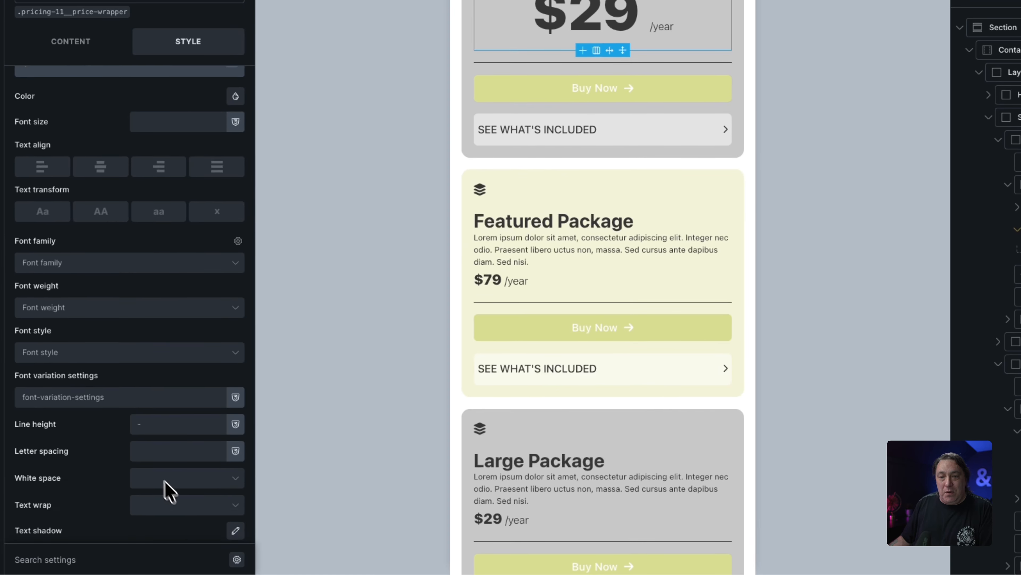
scroll(133, 564, "down", 3)
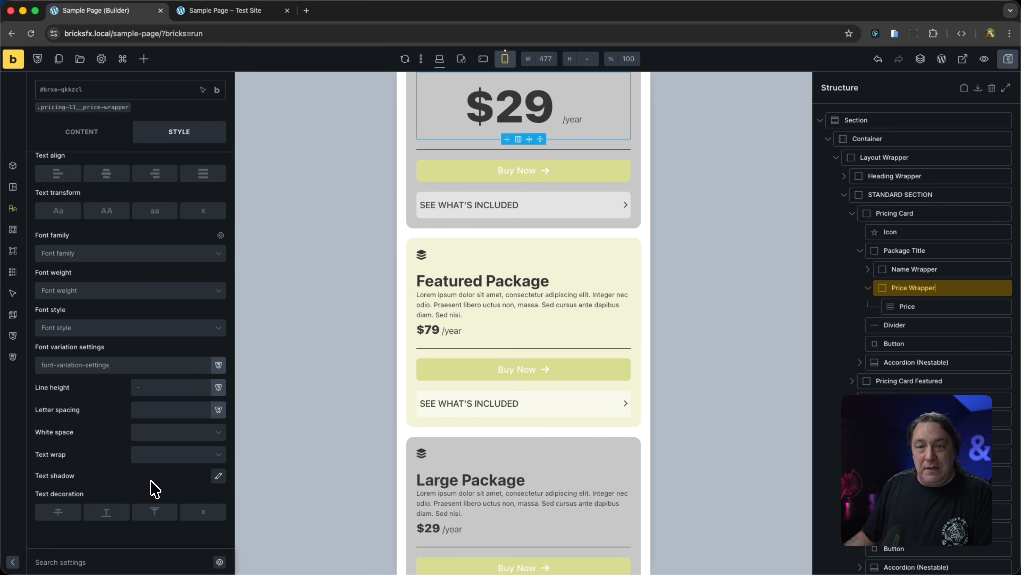
scroll(155, 485, "up", 3)
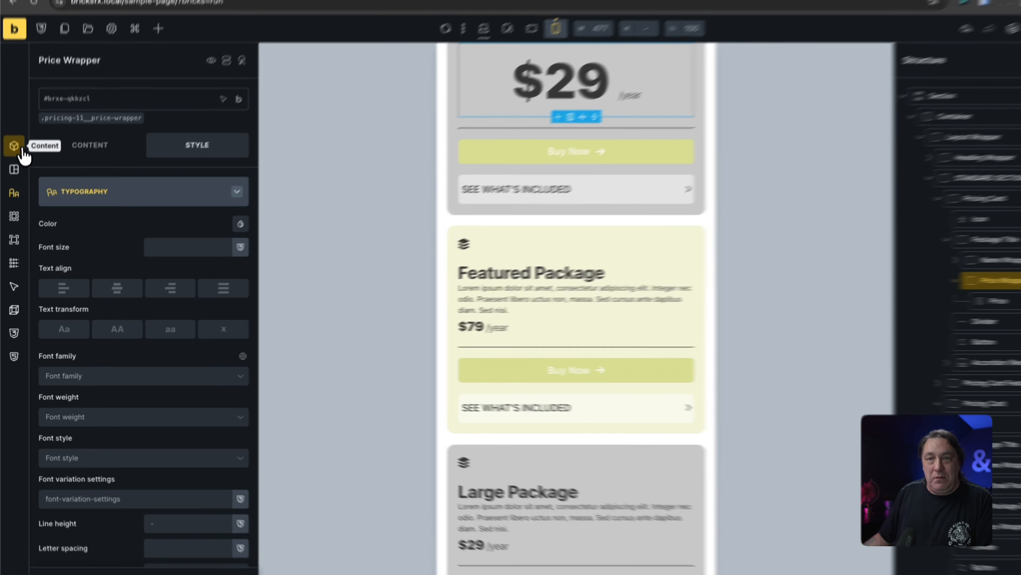
left_click(13, 165)
scroll(137, 328, "down", 3)
left_click(170, 530)
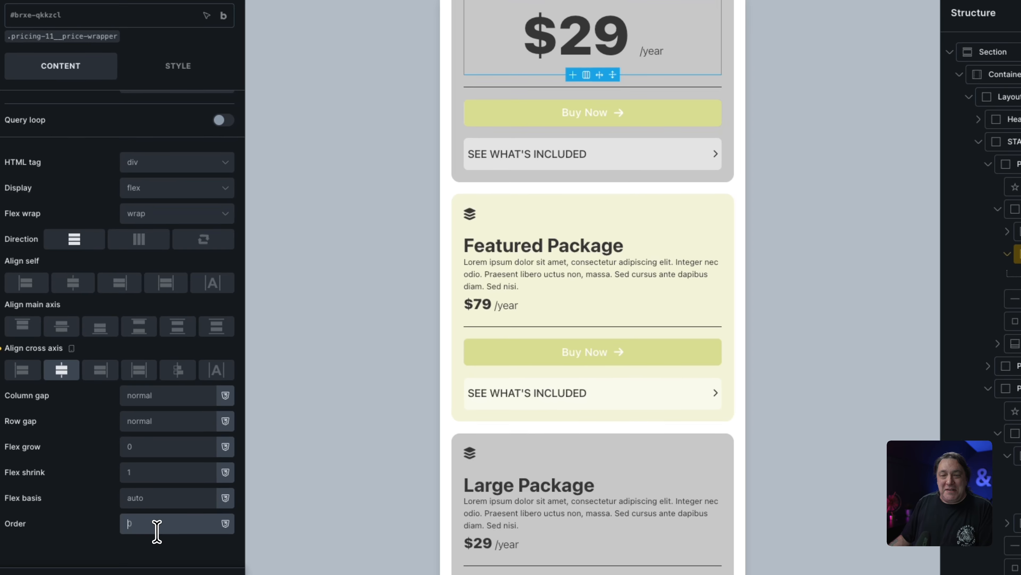
type("-1")
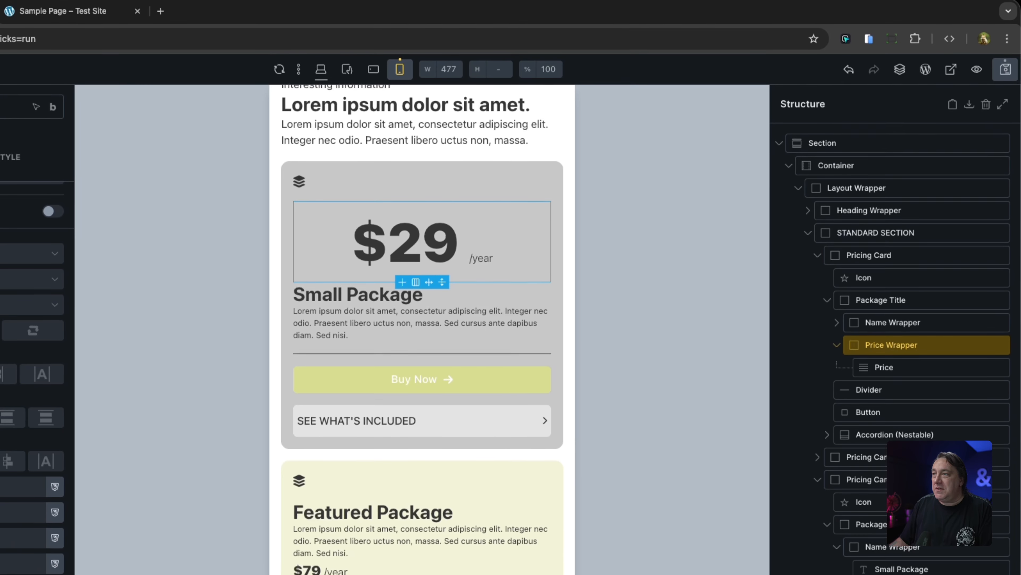
Save the page and check the reordered price in the front-end preview at several mobile portrait widths
left_click(1005, 70)
left_click(113, 15)
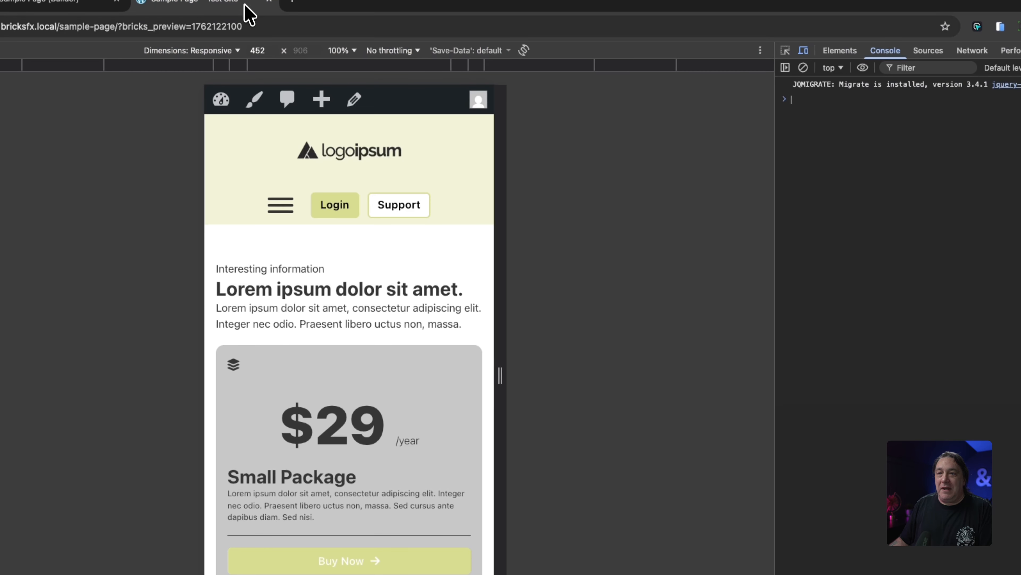
mouse_move(499, 385)
left_mouse_down()
mouse_move(670, 397)
mouse_move(535, 404)
mouse_move(493, 391)
left_mouse_up()
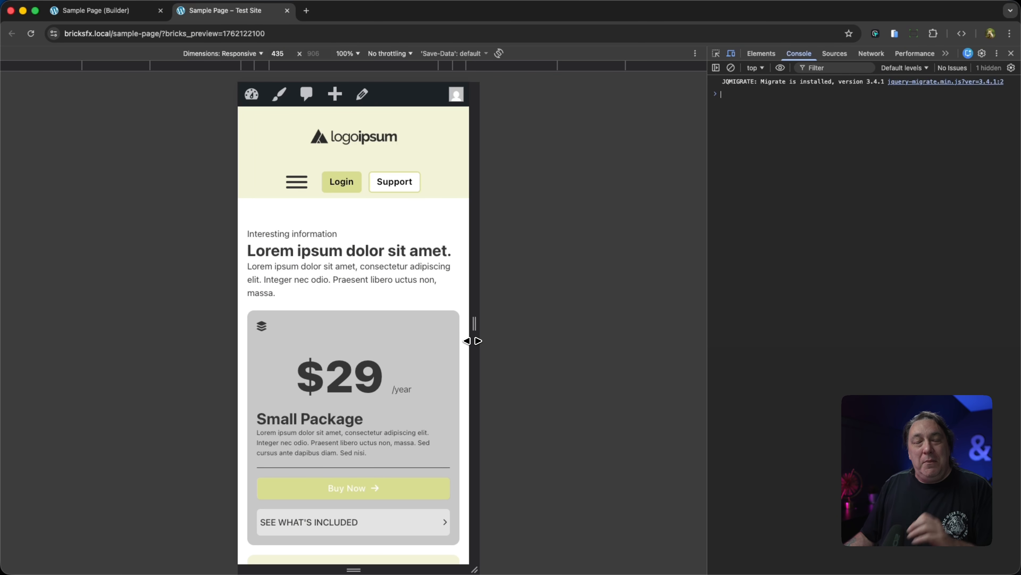
left_click_drag(472, 341, 473, 343)
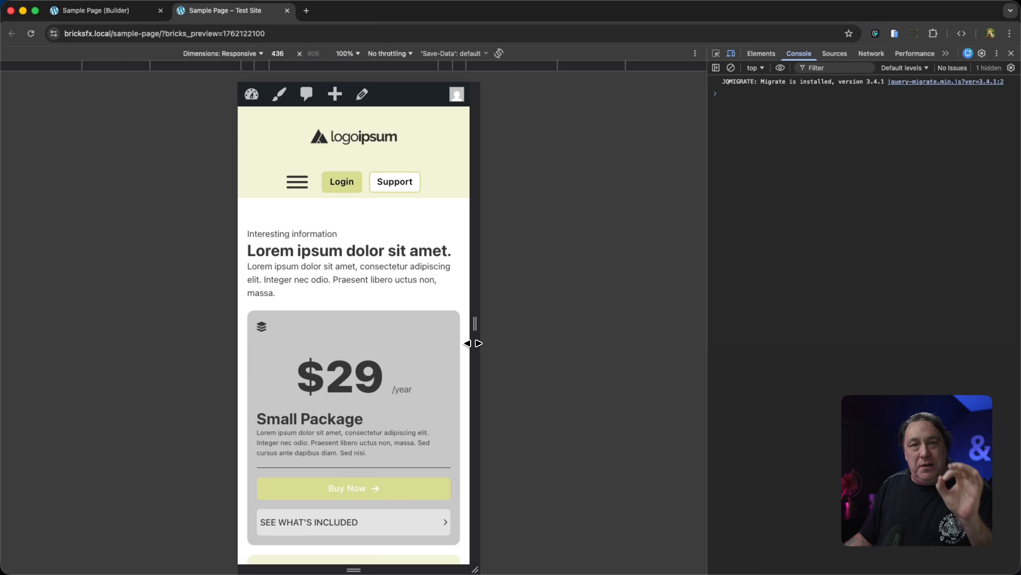
mouse_move(473, 343)
left_mouse_down()
mouse_move(642, 361)
mouse_move(476, 360)
left_mouse_up()
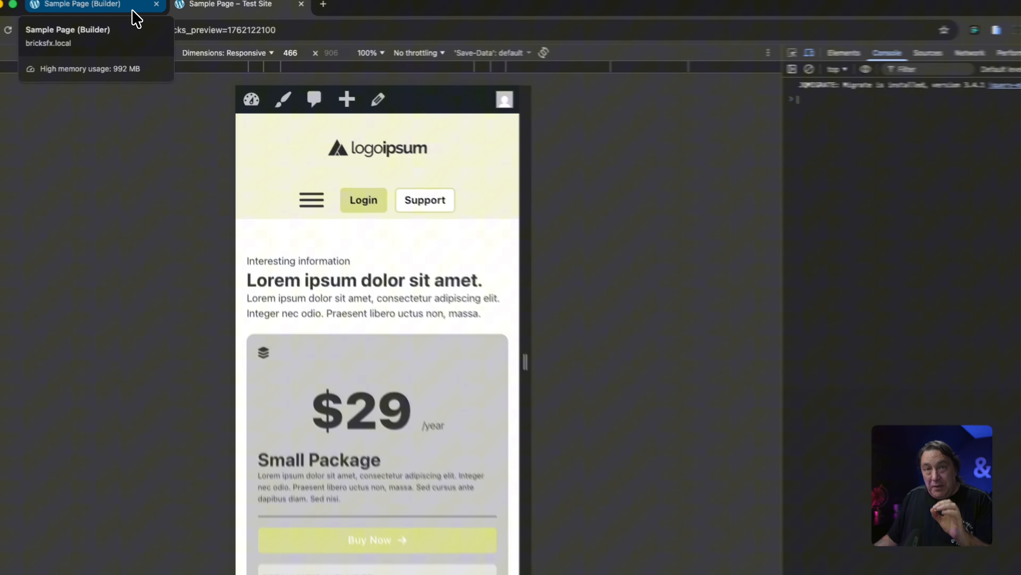
Return to the builder, duplicate the Small Package card's Package Description and rename the copy Mobile Description
left_click(140, 16)
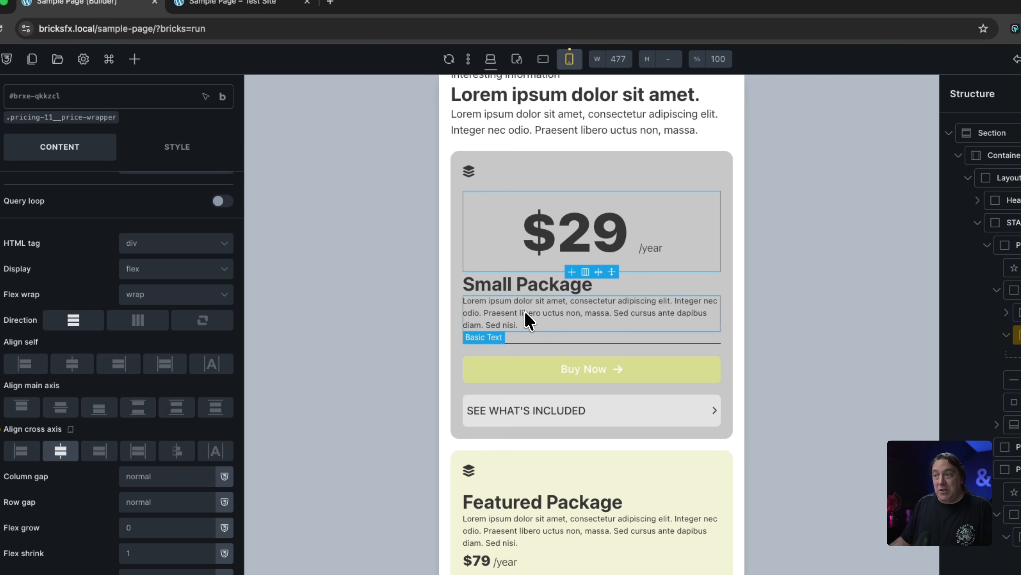
left_click(528, 321)
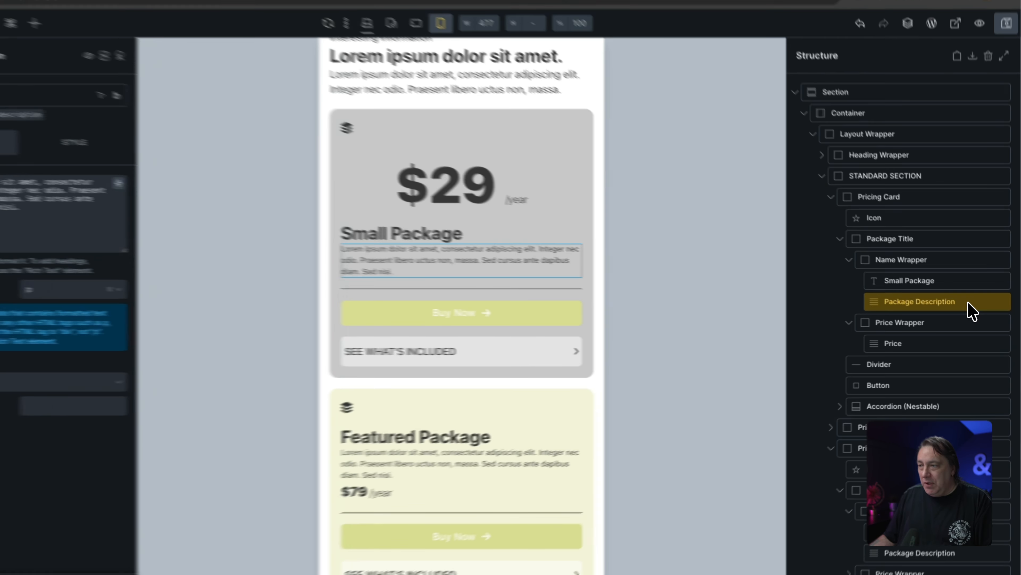
double_click(975, 308)
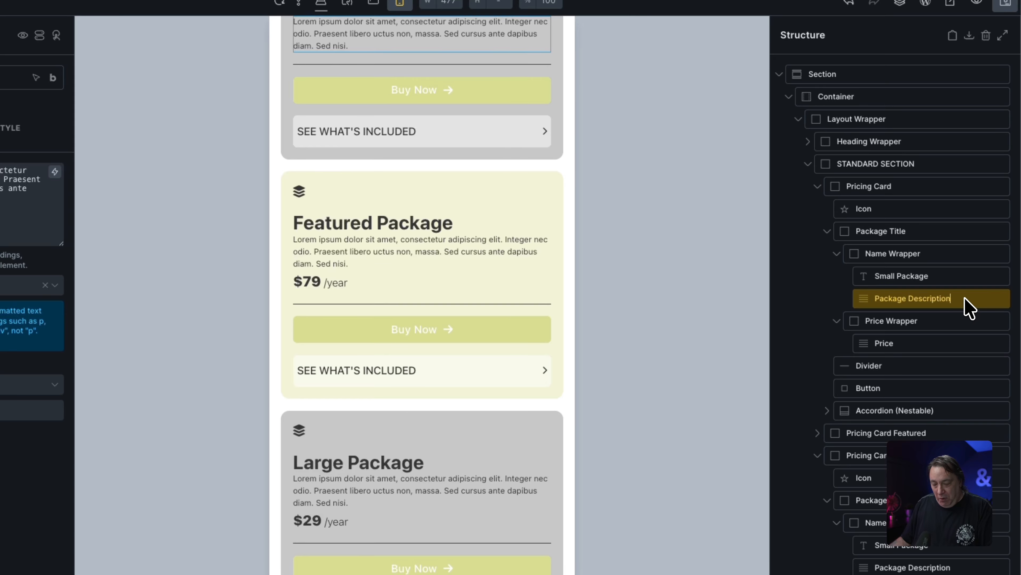
key("super+d")
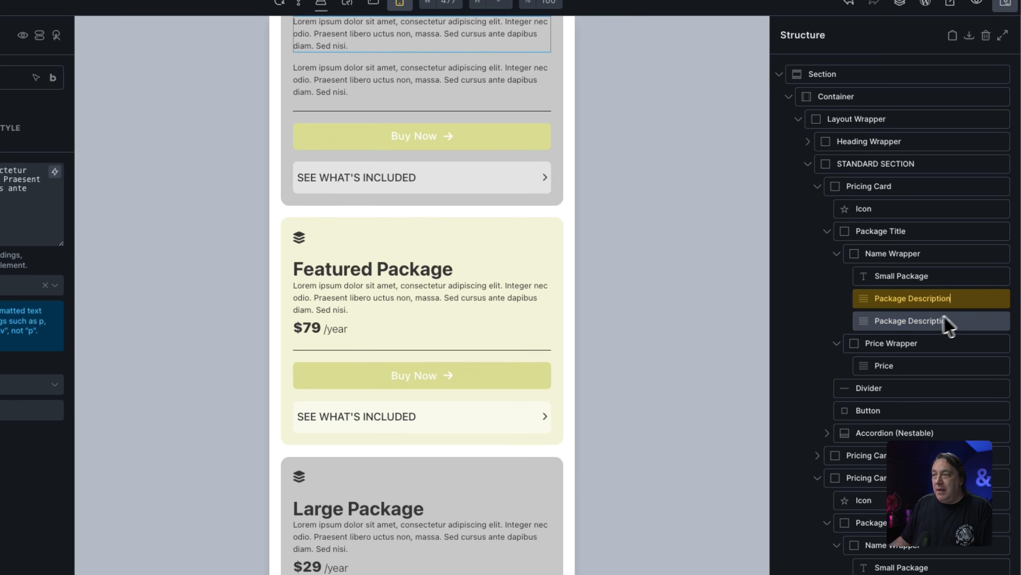
left_click(884, 323)
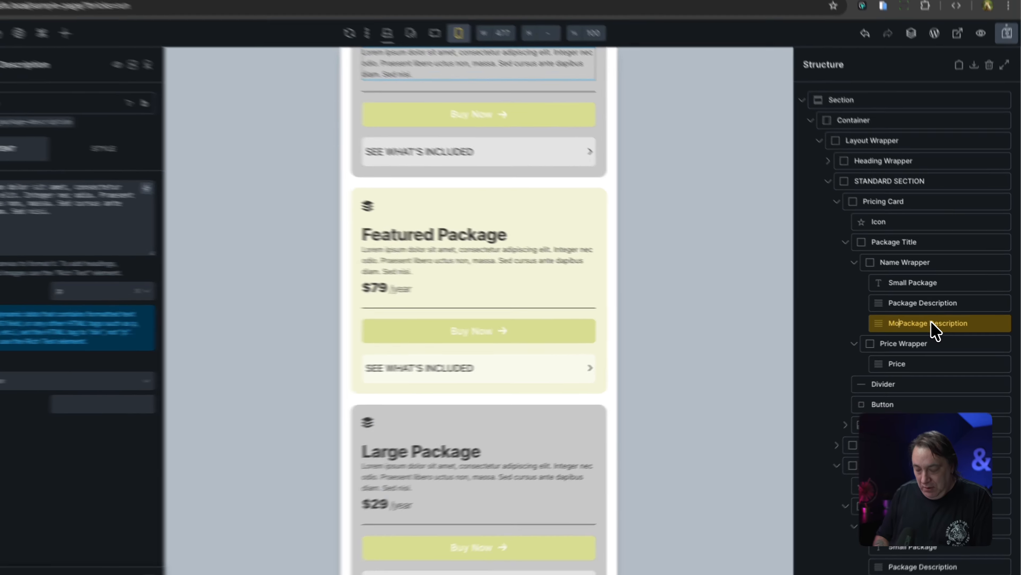
type("Mobile")
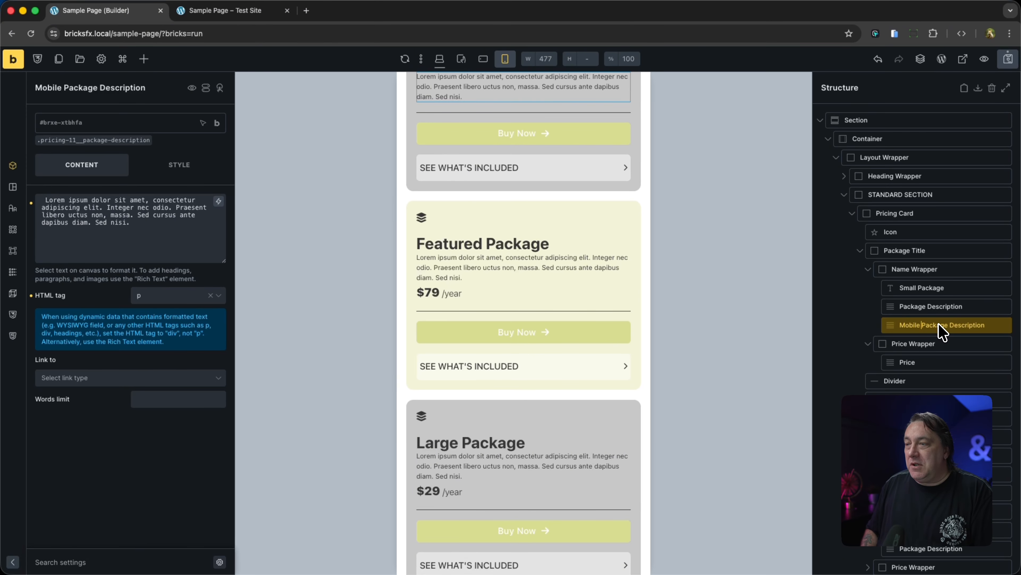
key("super+shift+Right")
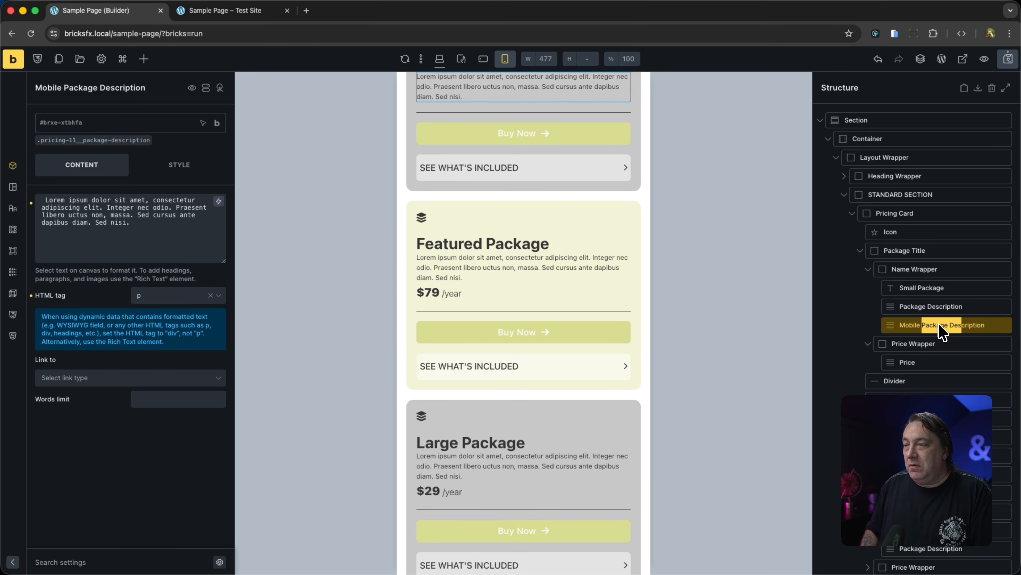
key("BackSpace")
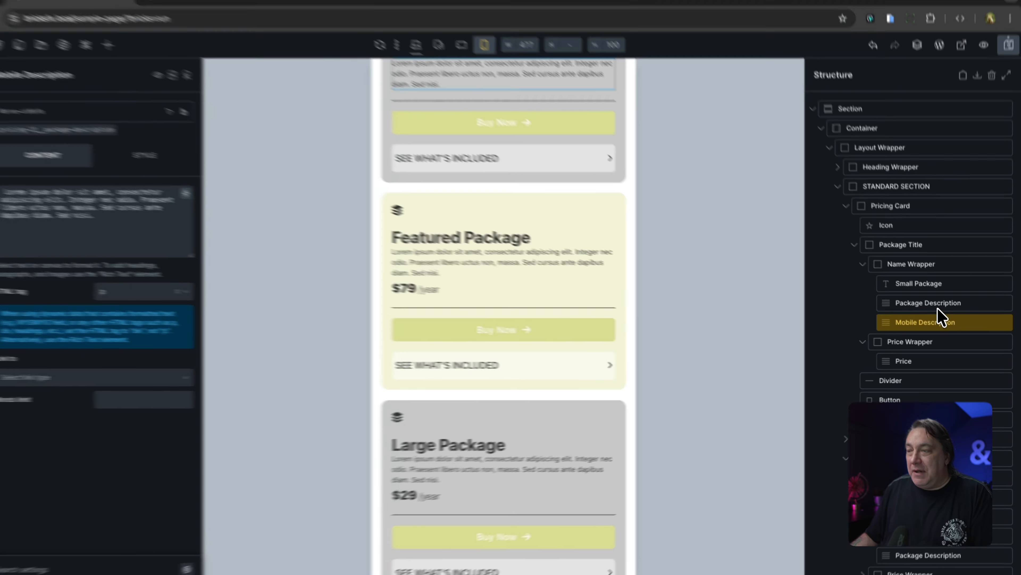
left_click(942, 309)
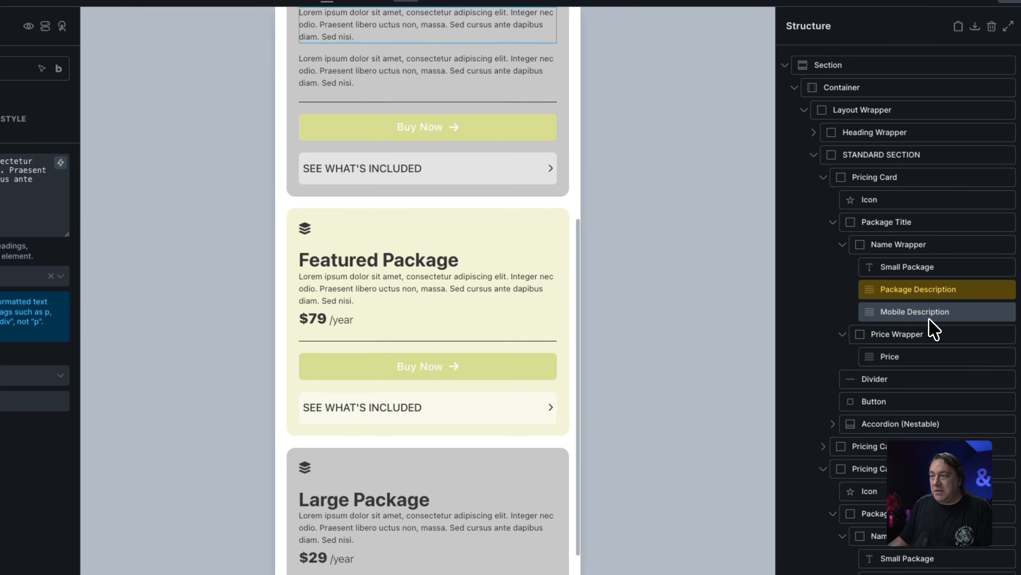
left_click(932, 312)
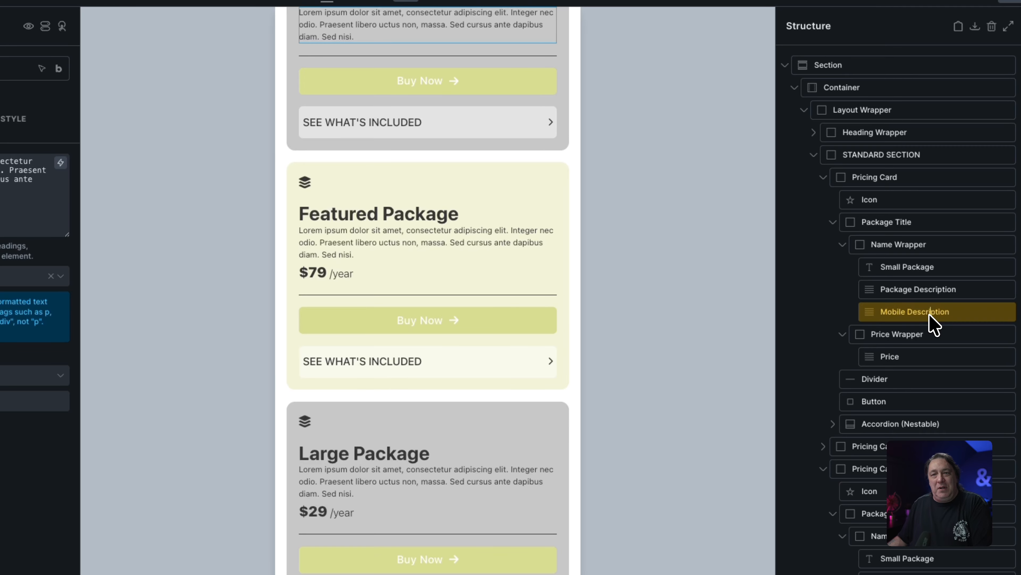
left_click(950, 291)
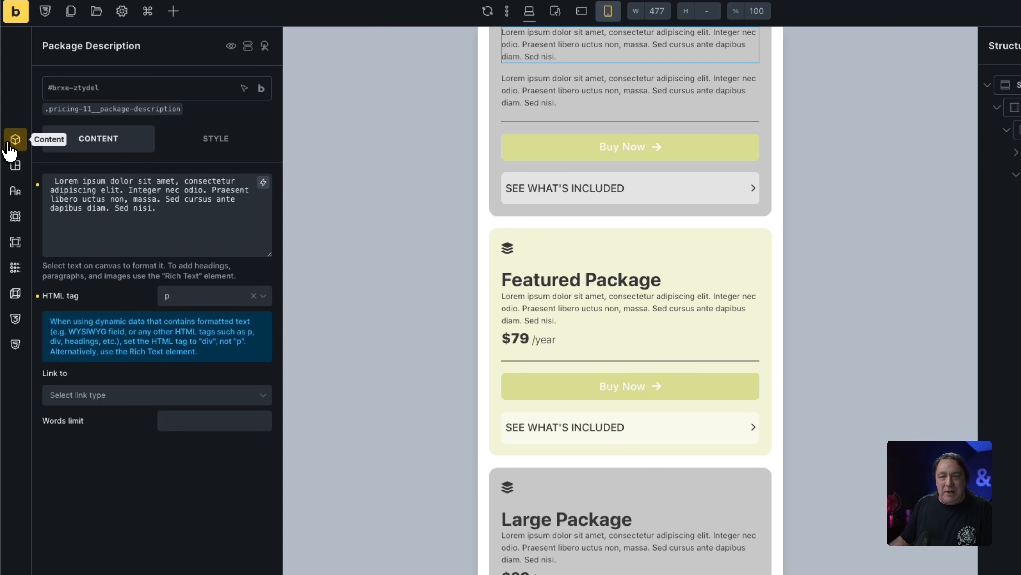
left_click(175, 422)
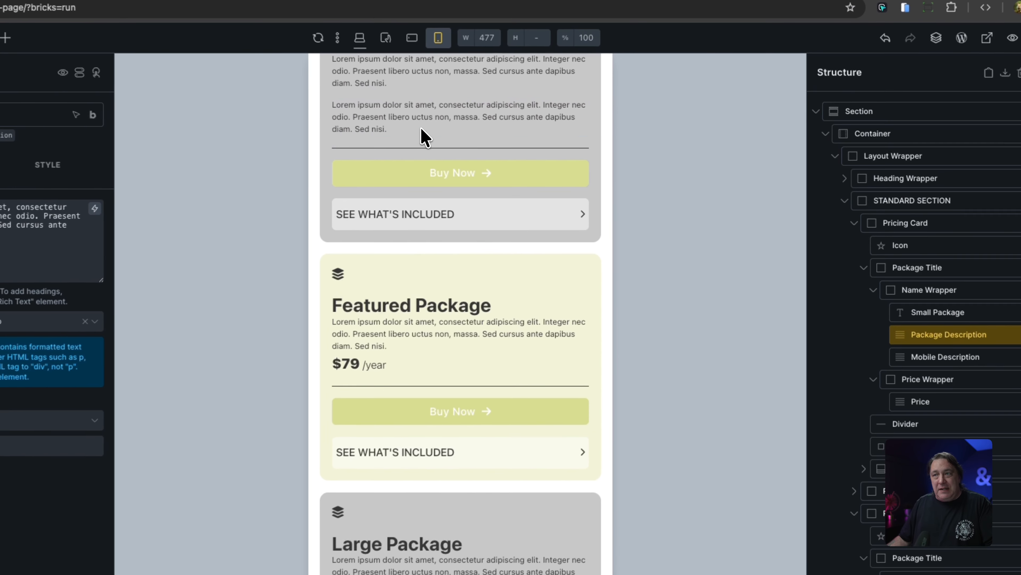
Hide the Mobile Description at the desktop base breakpoint by setting its Display to none
left_click(421, 129)
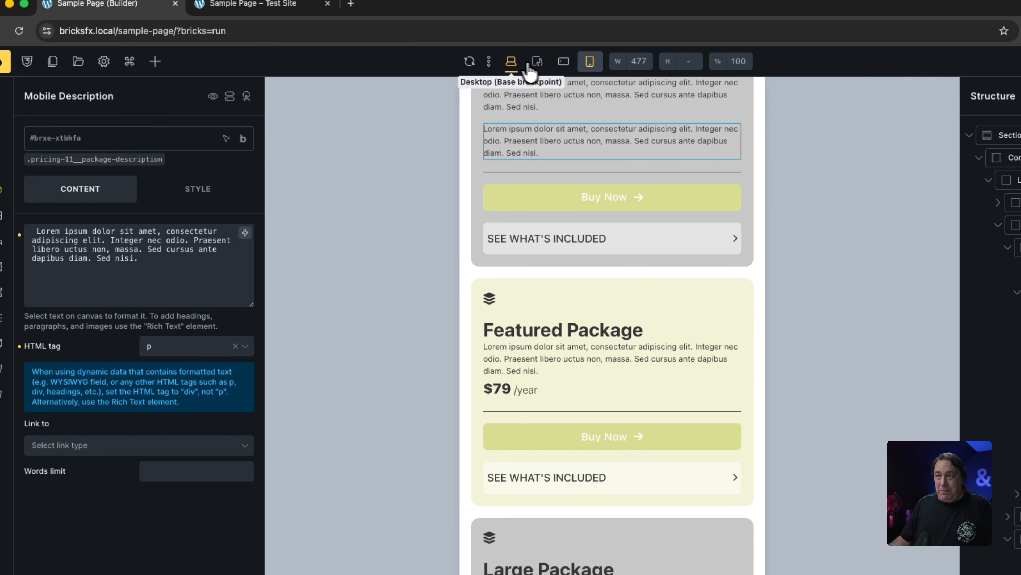
left_click(512, 62)
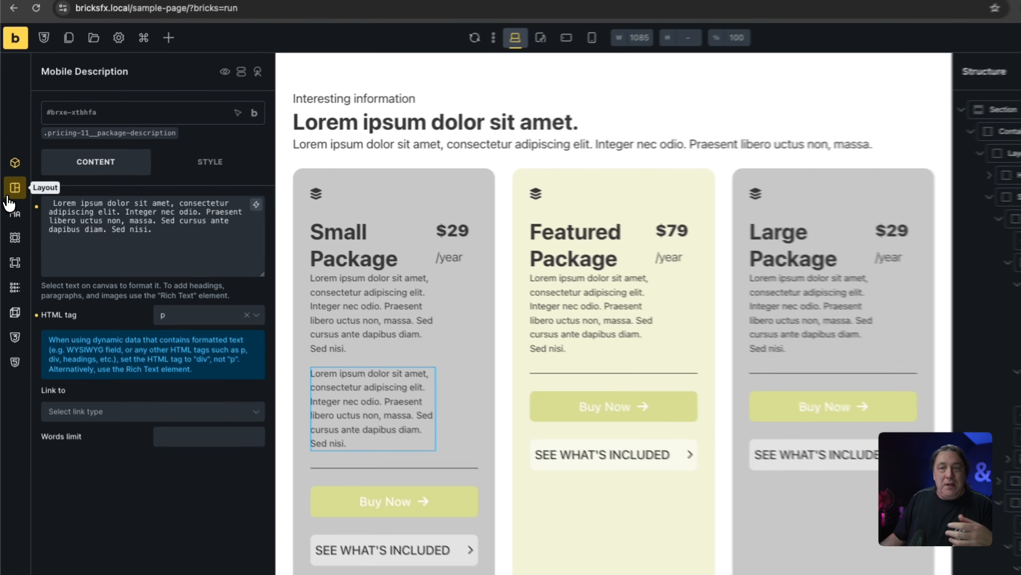
left_click(13, 187)
scroll(89, 289, "down", 5)
scroll(107, 313, "down", 10)
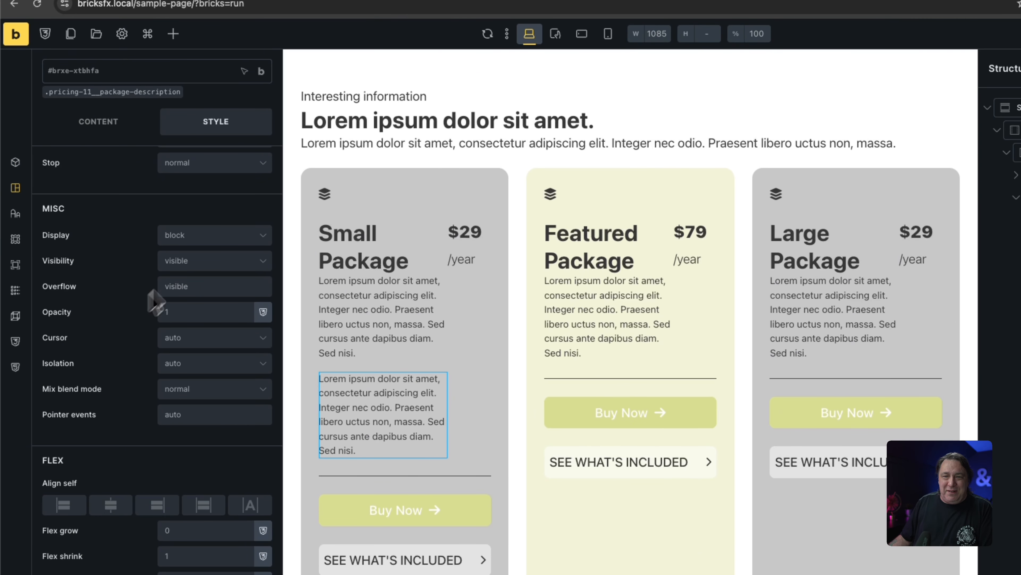
left_click(211, 240)
left_click(200, 380)
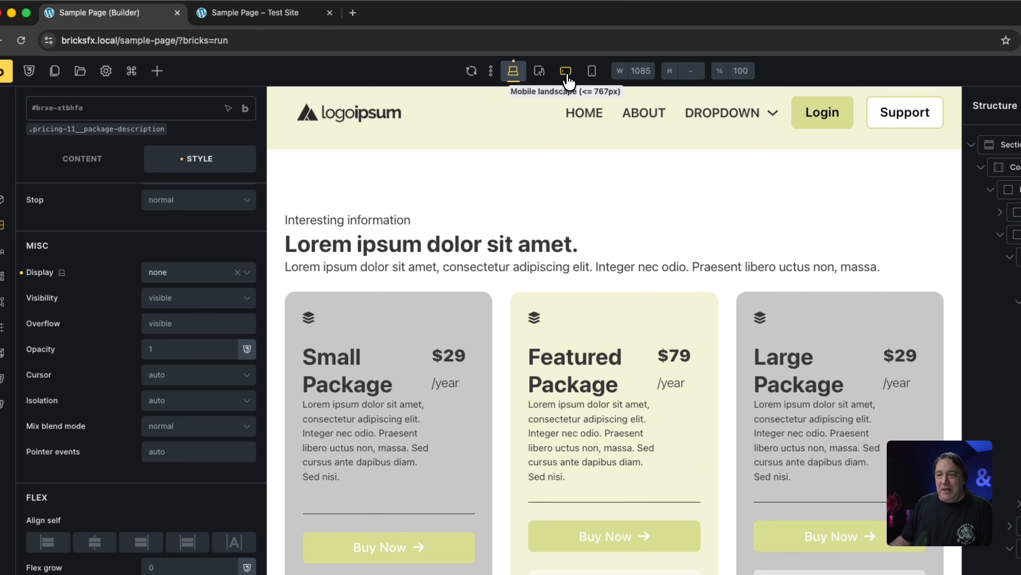
Show the Mobile Description at the mobile portrait breakpoint by setting its Display to flex
left_click(566, 72)
left_click(591, 72)
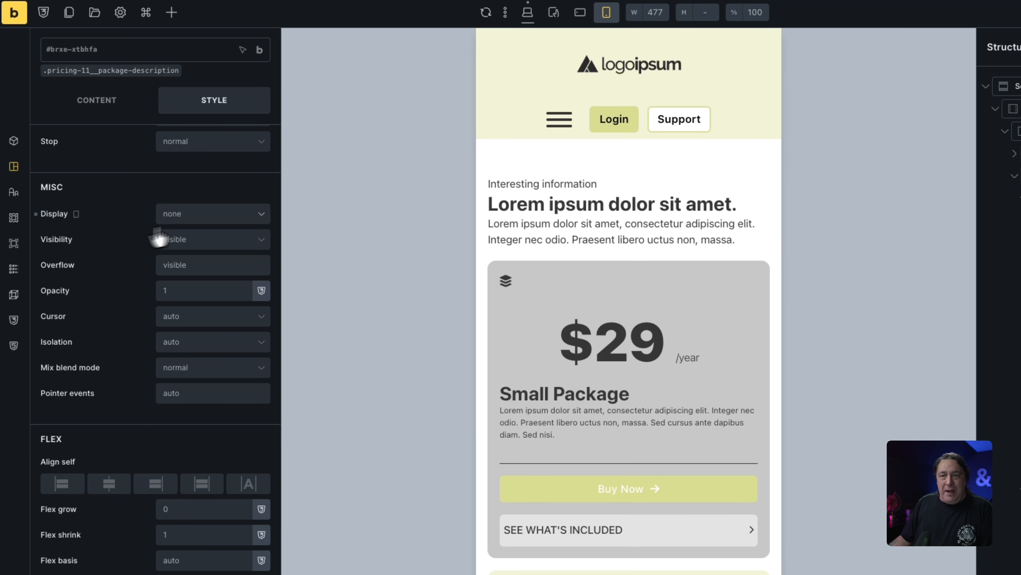
left_click(204, 218)
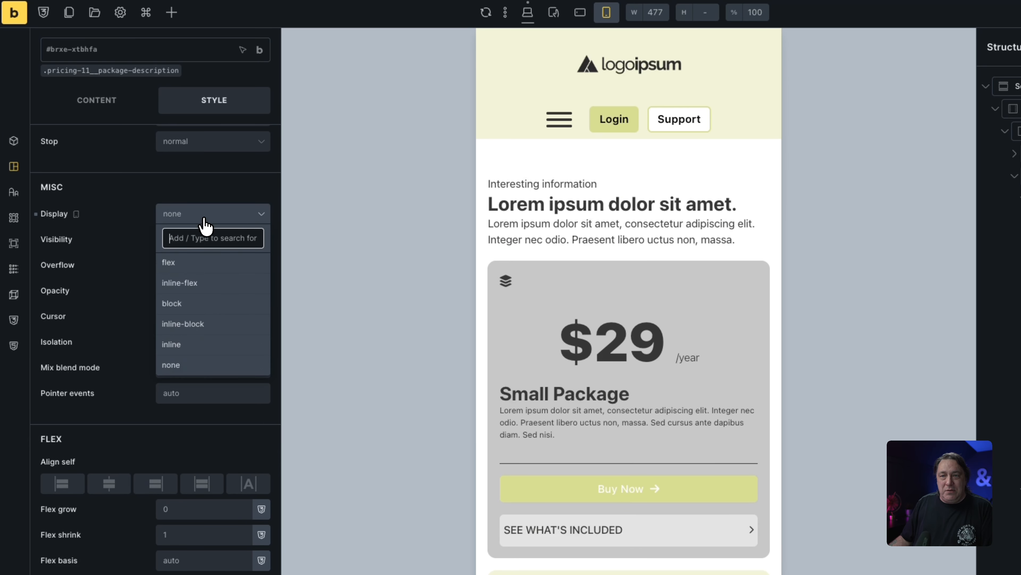
left_click(206, 264)
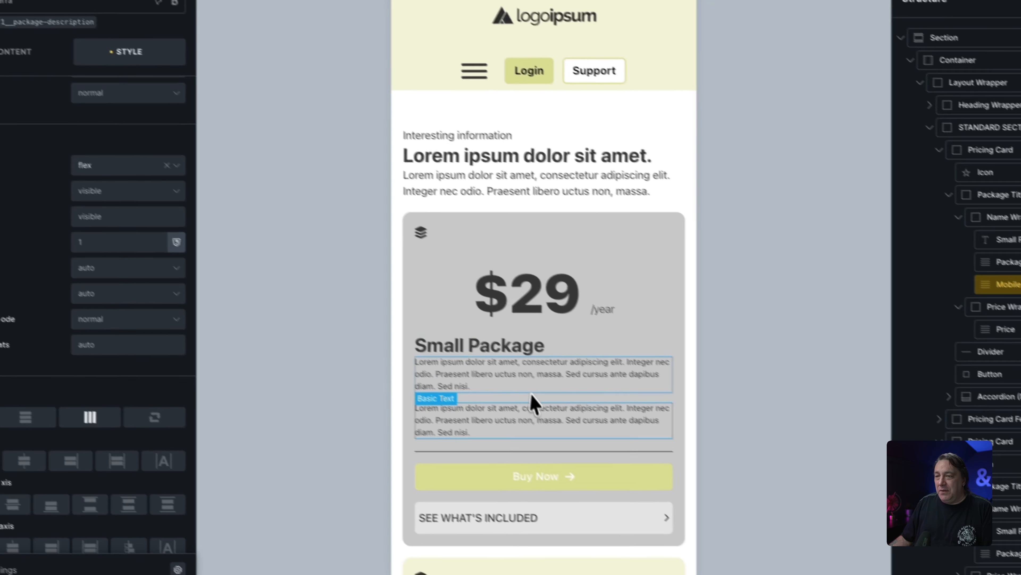
Replace the Mobile Description's text in the Small Package card with "This is mobile!"
left_click(526, 375)
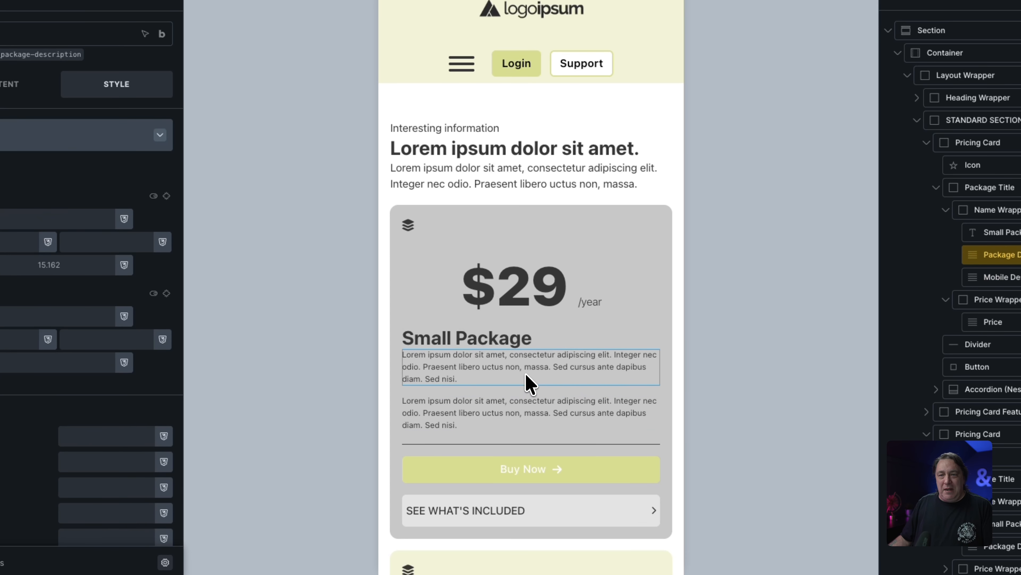
left_click(479, 421)
double_click(479, 418)
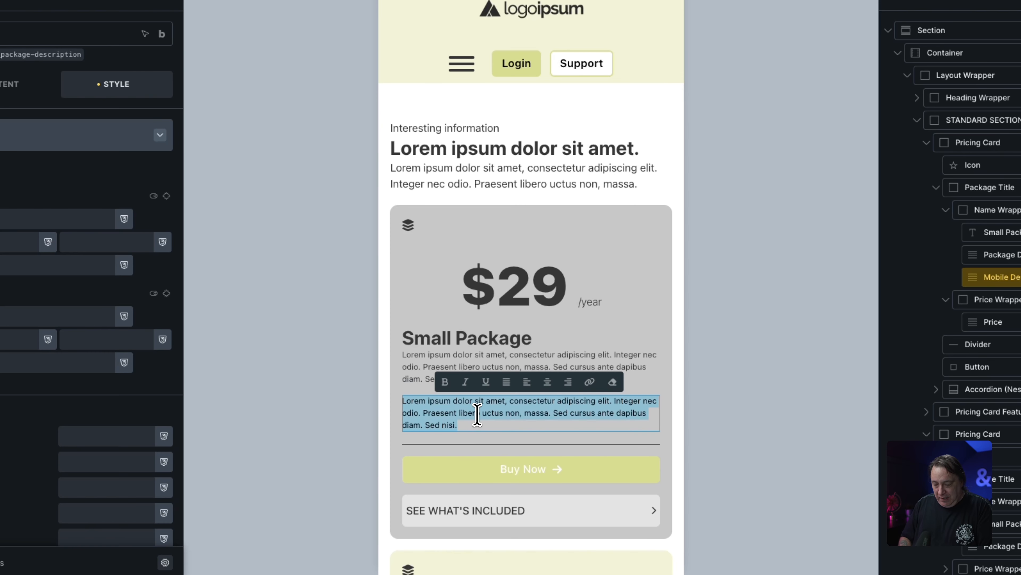
type("This is mobile")
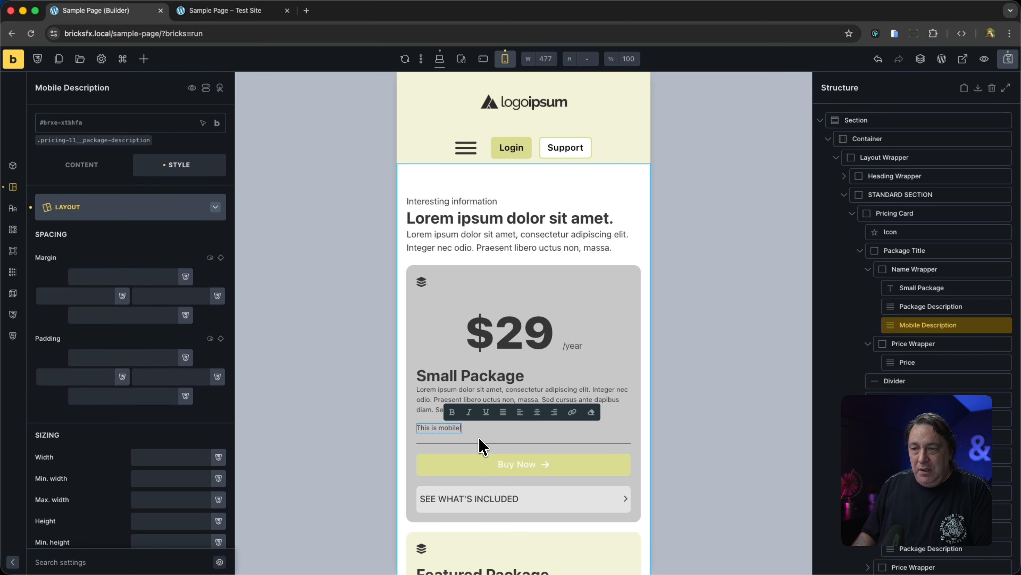
Hide the Small Package card's Package Description at the mobile portrait breakpoint by setting its Display to none
left_click(442, 396)
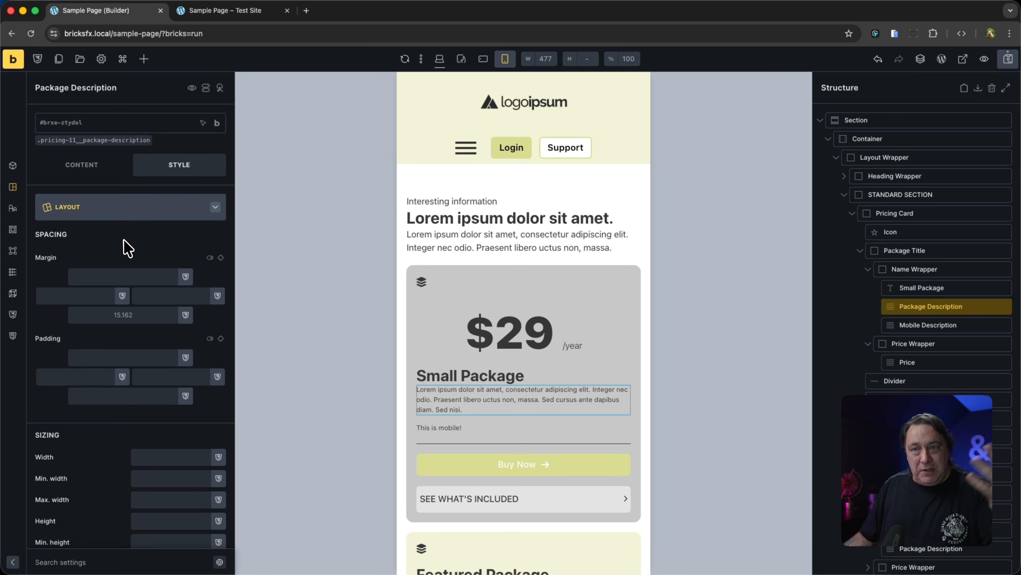
scroll(137, 429, "down", 7)
scroll(138, 433, "up", 3)
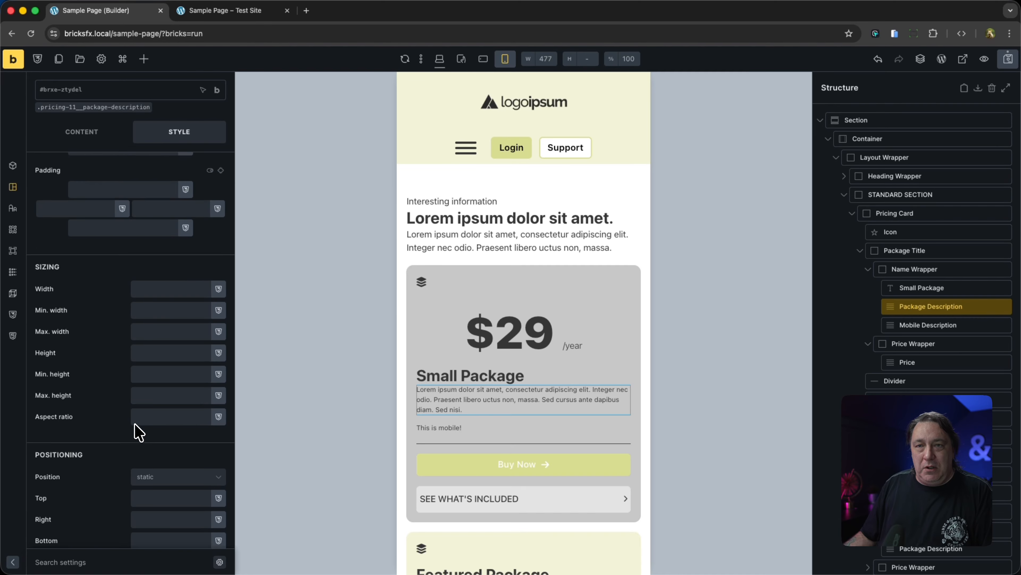
scroll(139, 433, "up", 4)
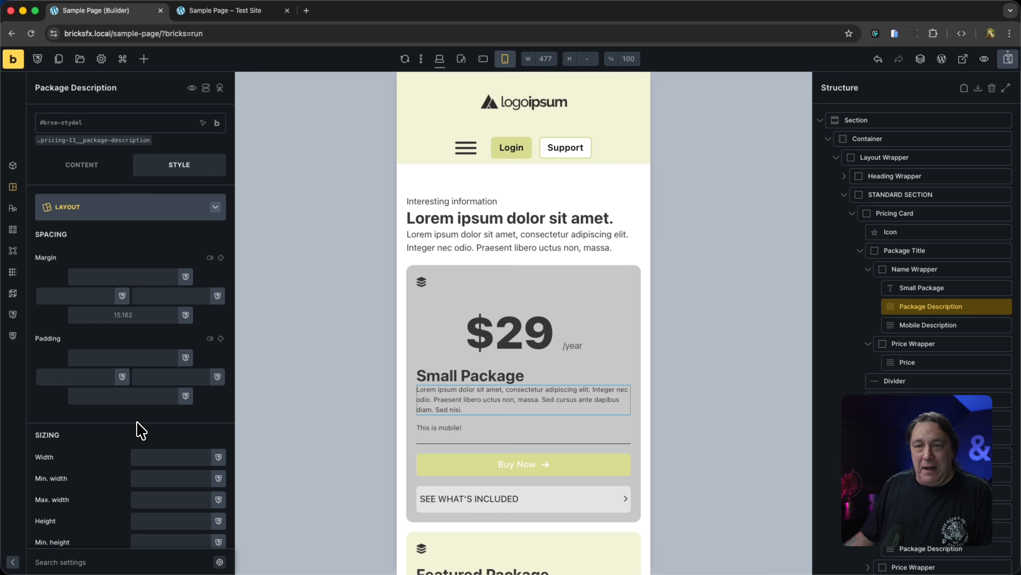
scroll(139, 428, "down", 6)
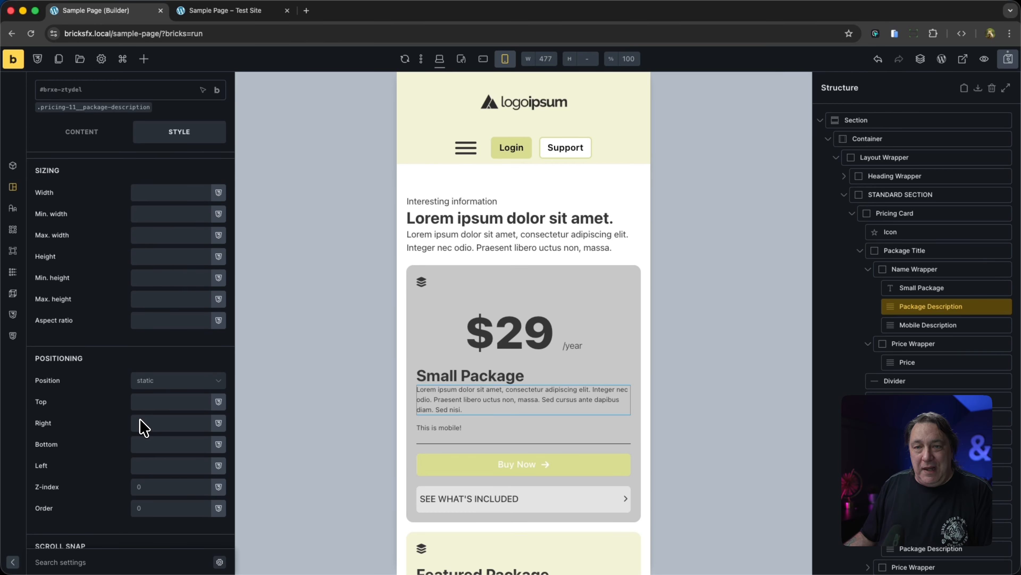
scroll(144, 428, "down", 7)
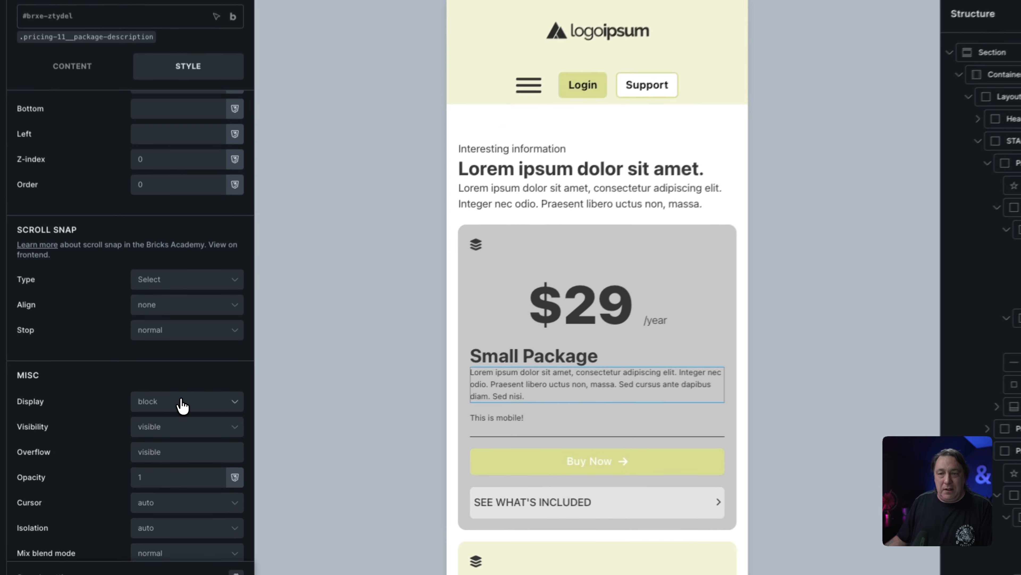
left_click(209, 414)
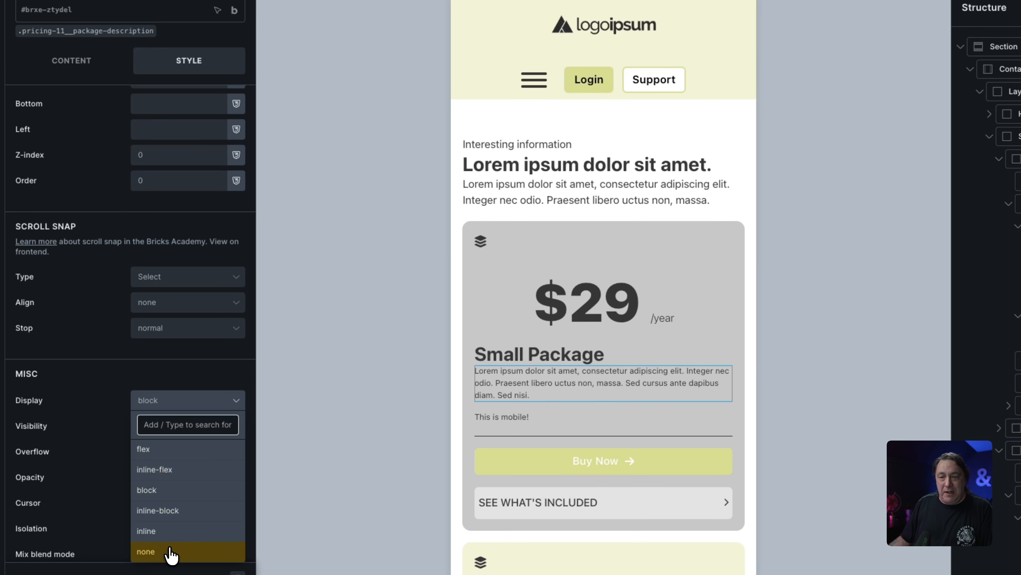
left_click(165, 539)
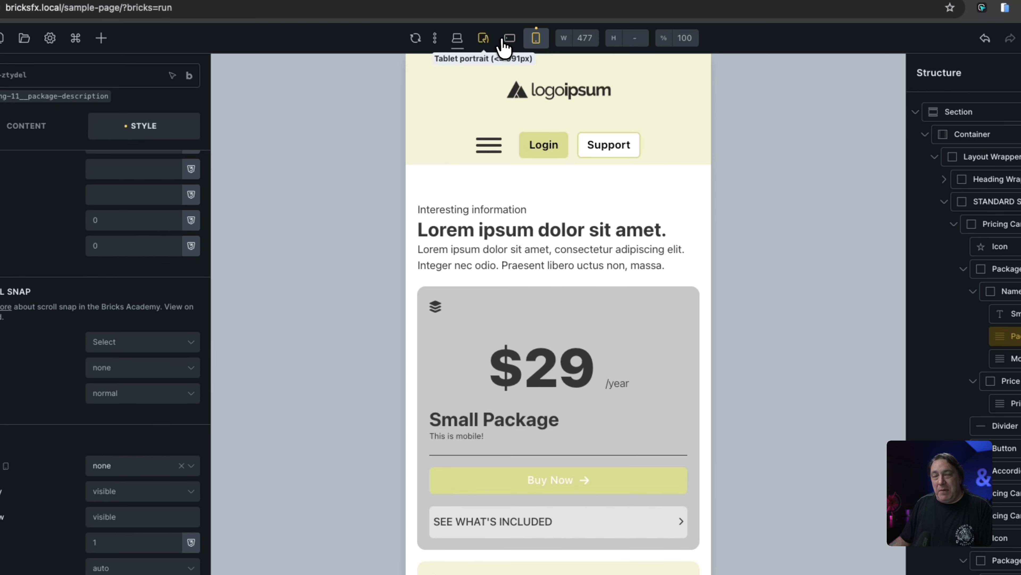
Check which Small Package description shows at the desktop, tablet portrait, mobile landscape and mobile portrait breakpoints
left_click(456, 40)
left_click(483, 47)
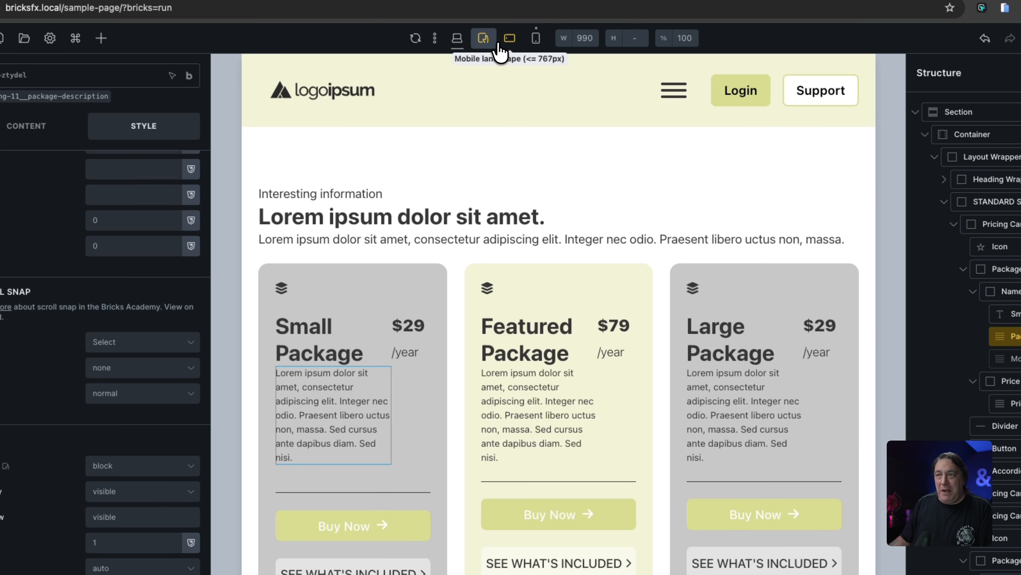
left_click(509, 39)
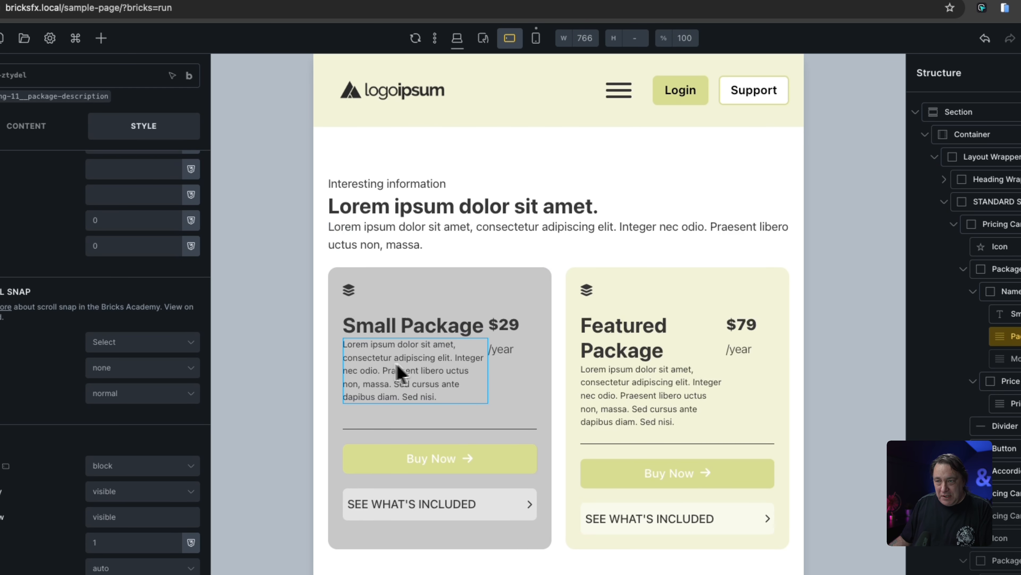
left_click(536, 38)
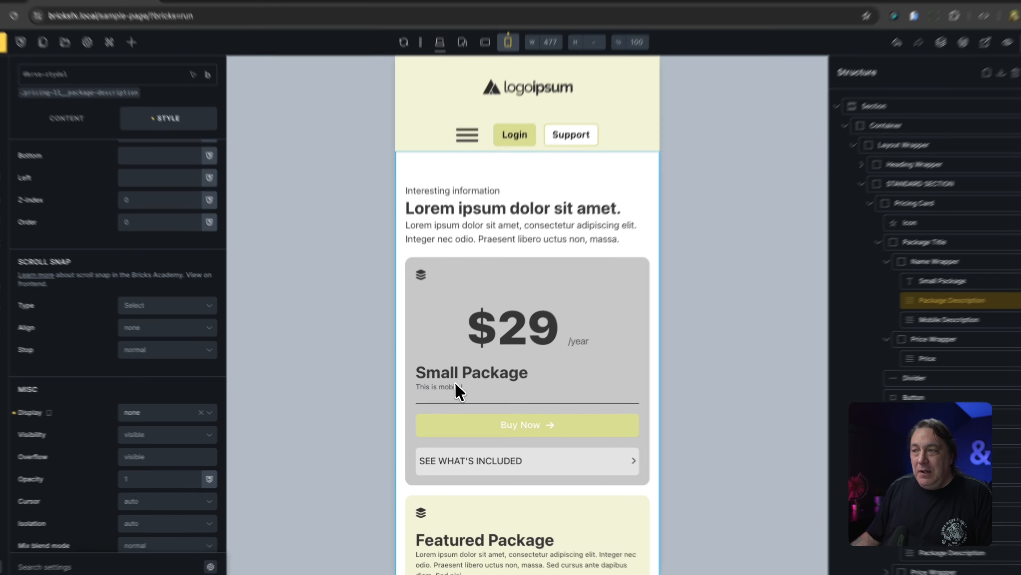
left_click(450, 388)
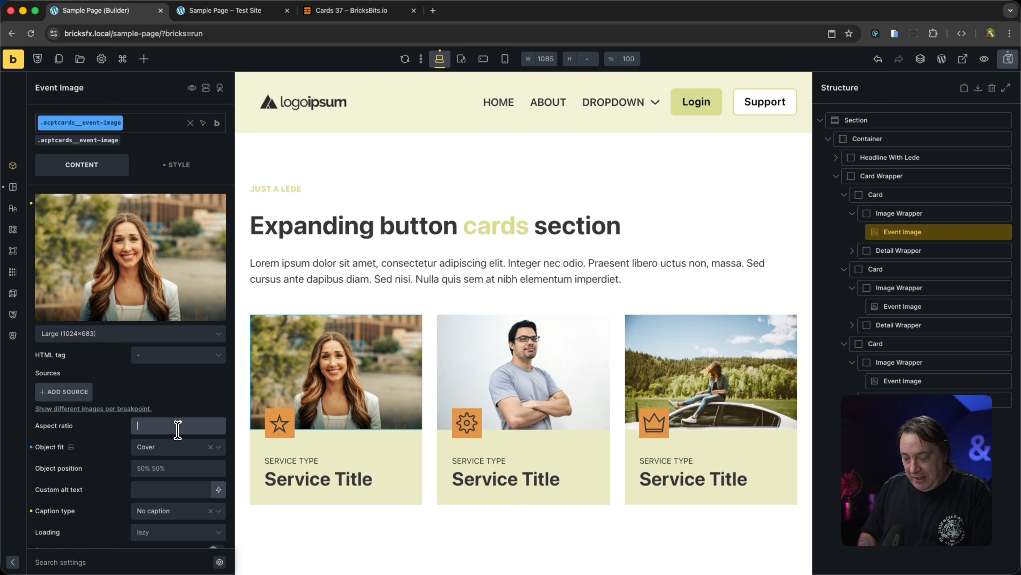
Set the first card's Event Image class to a 3/2 aspect ratio at desktop, trying 1 before restoring 3/2
type("3/2")
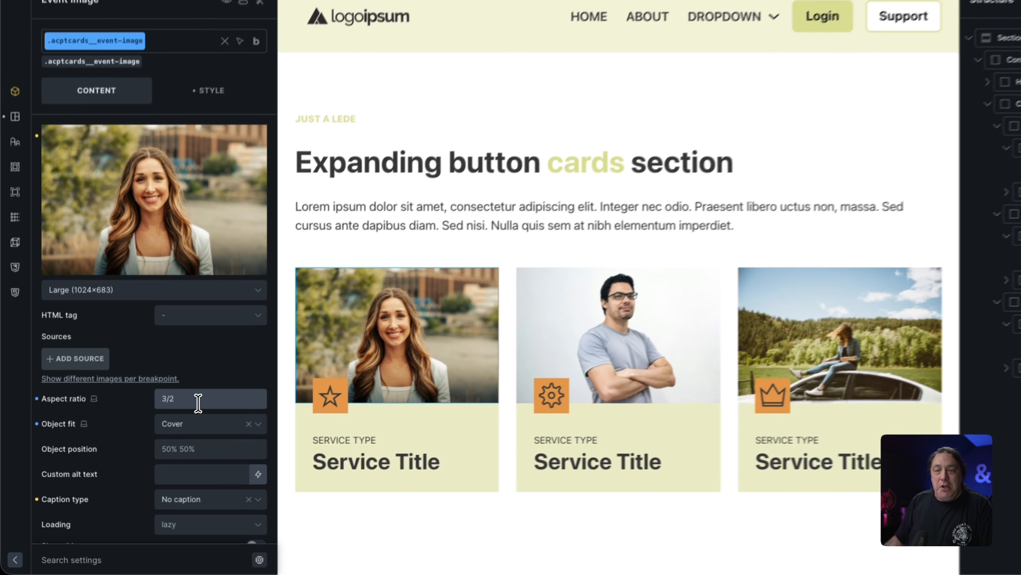
left_click_drag(169, 428, 100, 431)
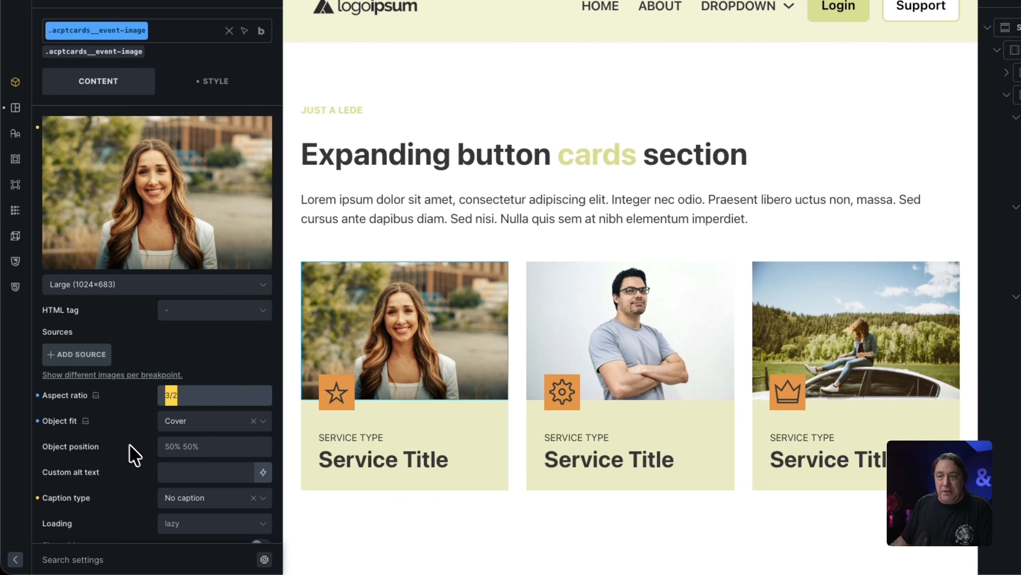
type("1")
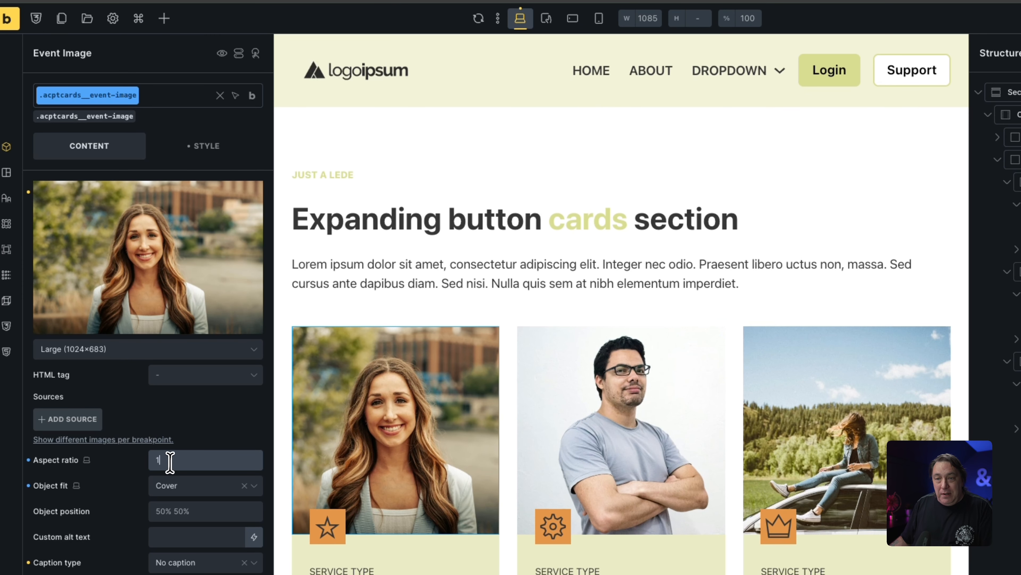
left_click_drag(169, 461, 149, 459)
type("3/2")
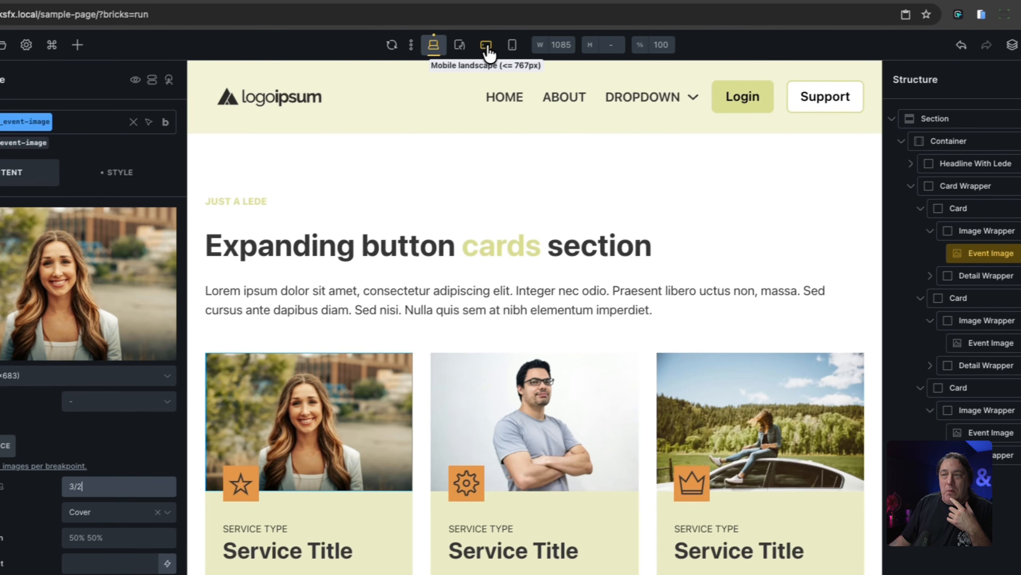
Check the cards at the mobile landscape breakpoint and set the Event Image's aspect ratio to 1 at mobile portrait
left_click(573, 18)
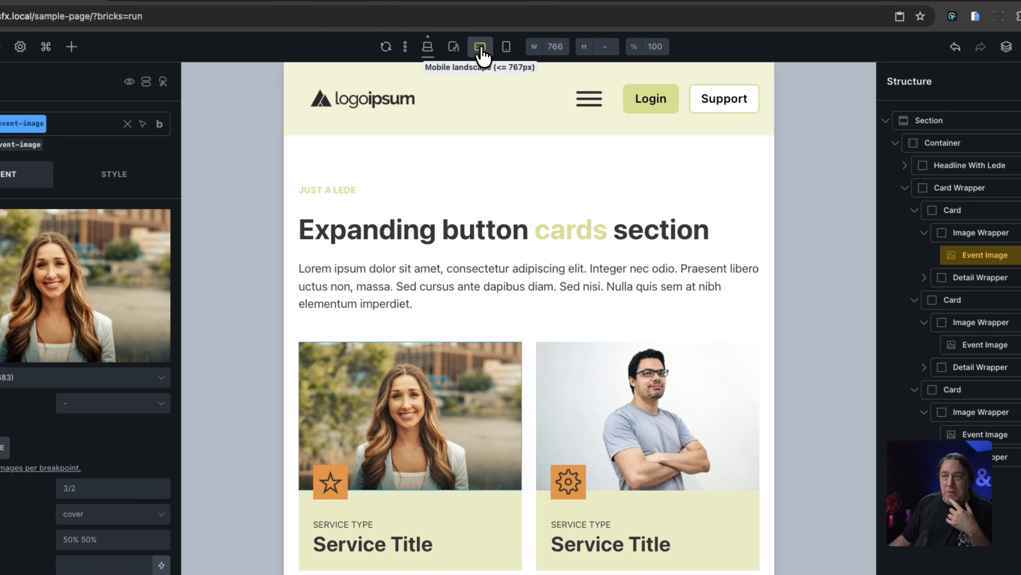
left_click(505, 47)
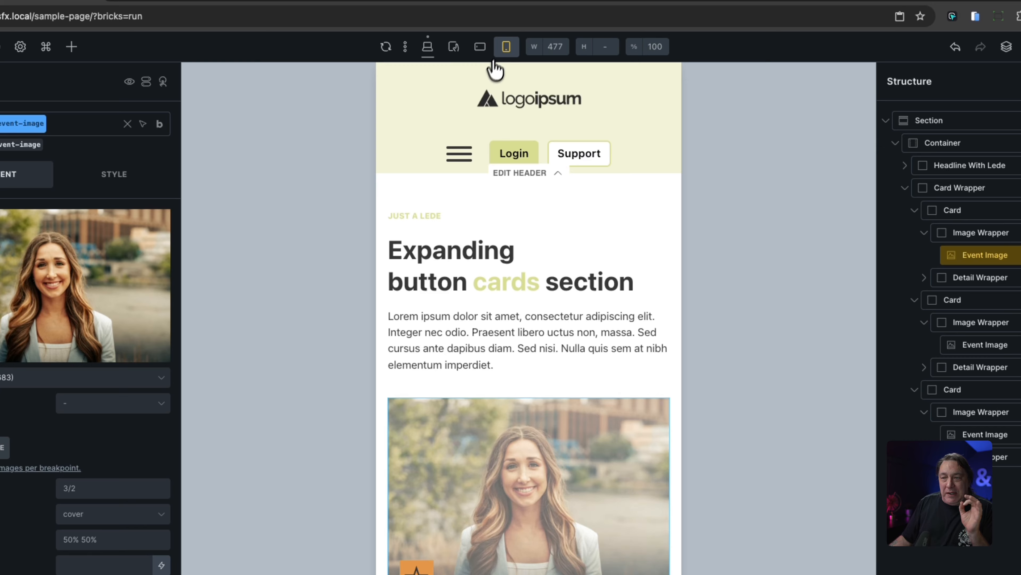
scroll(525, 302, "down", 3)
scroll(540, 392, "down", 3)
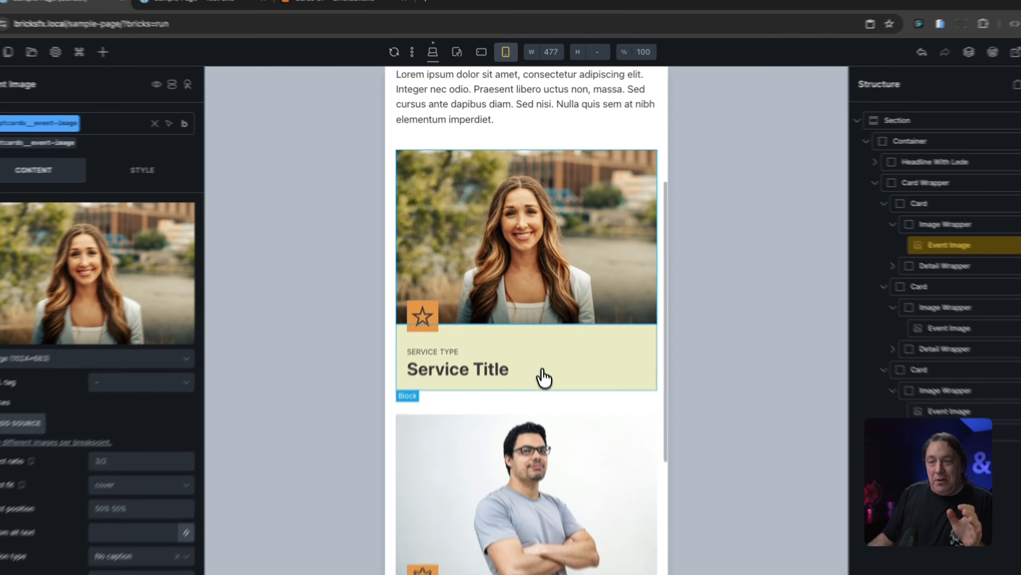
scroll(543, 373, "down", 1)
scroll(541, 370, "up", 6)
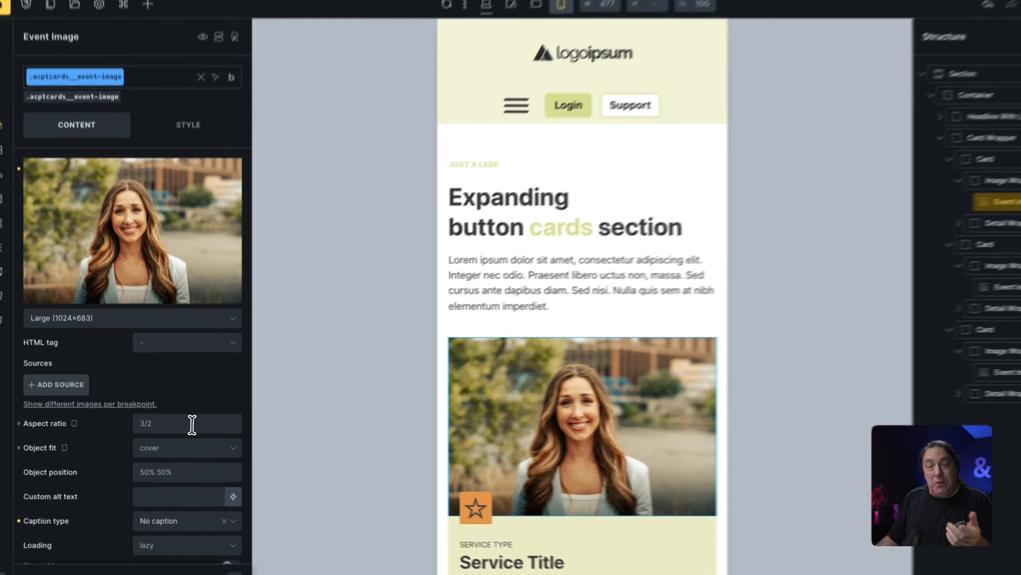
type("1")
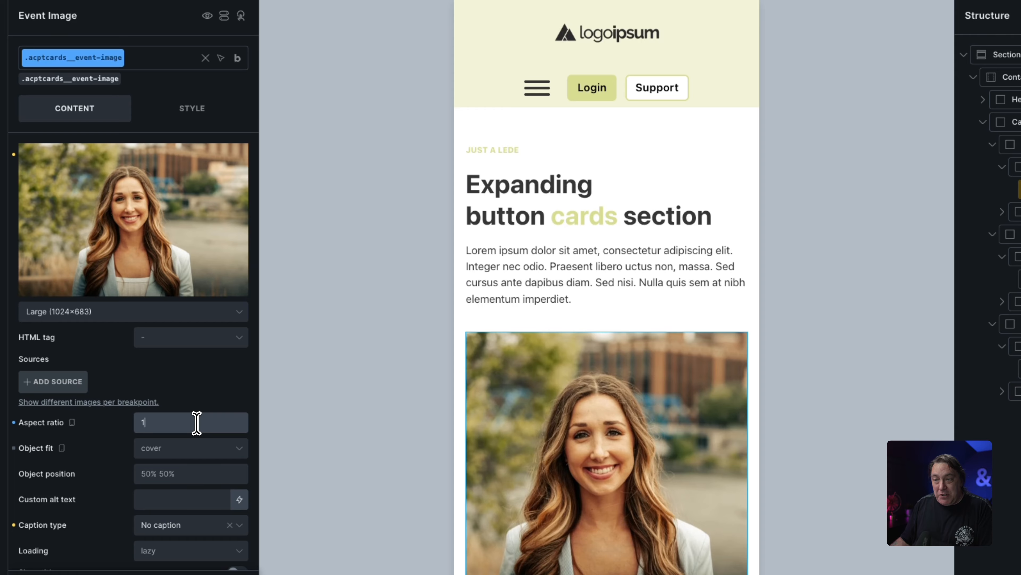
scroll(482, 314, "down", 3)
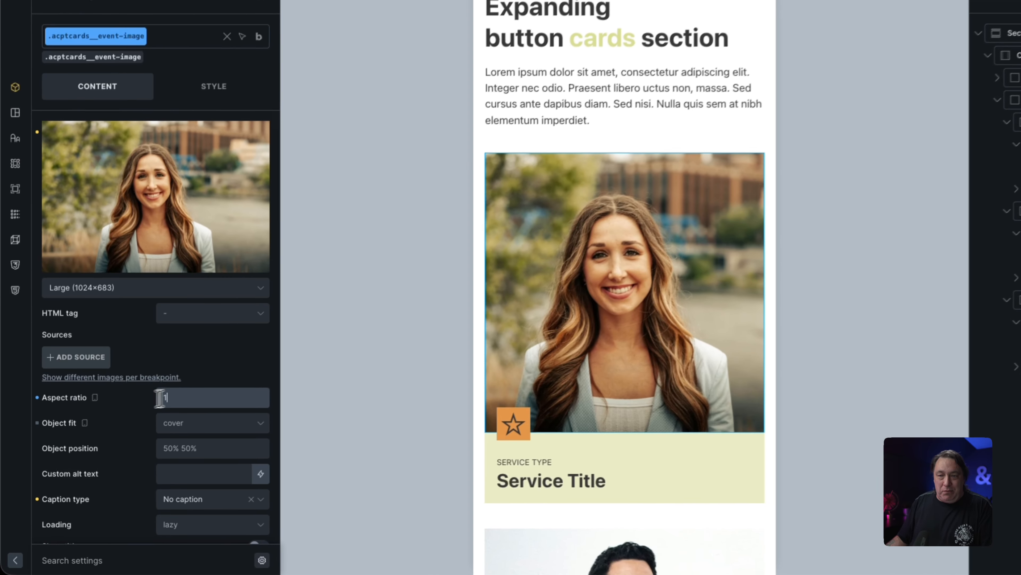
Try an aspect ratio of 2/1 on the Event Image at the mobile portrait breakpoint
double_click(136, 426)
type("2")
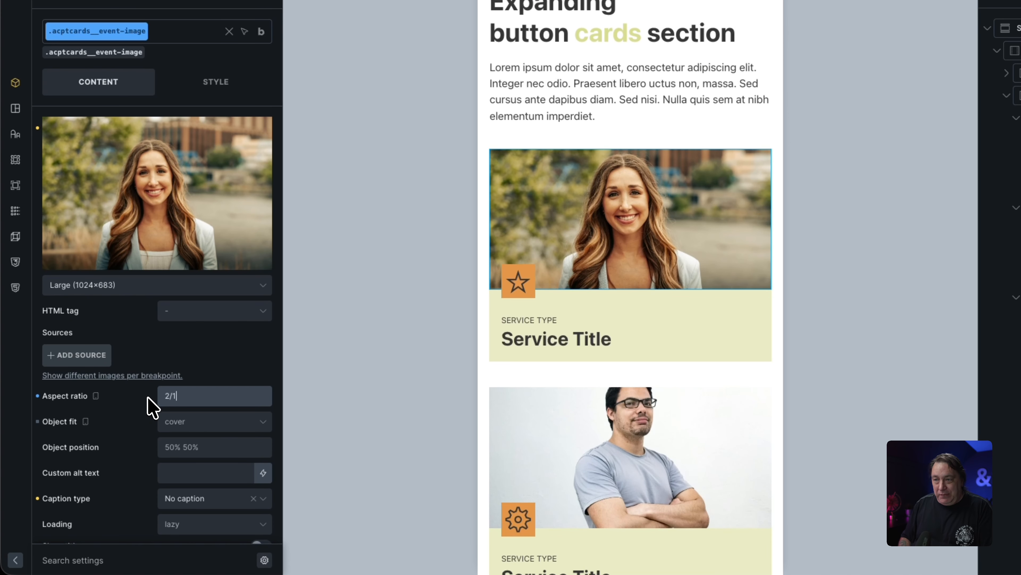
type("/1")
Try an aspect ratio of 1/2 on the Event Image at mobile portrait and review the card images
key("BackSpace")
key("BackSpace")
key("BackSpace")
type("1/")
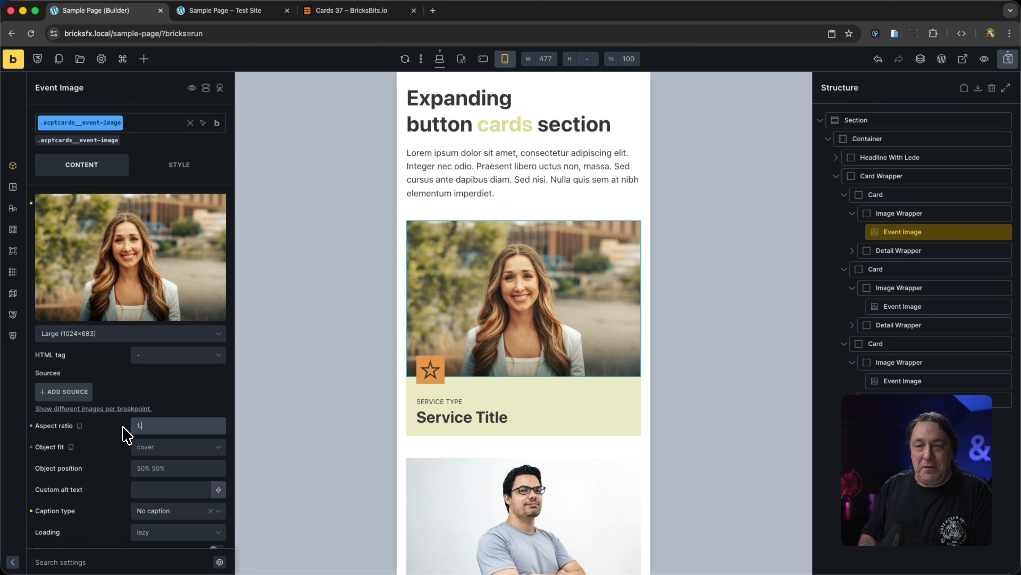
type("2")
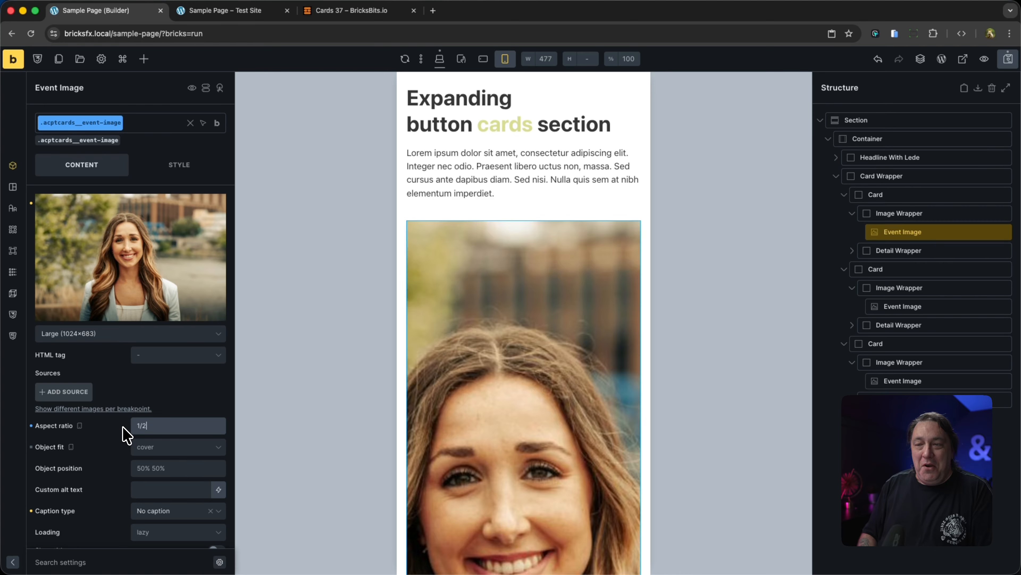
scroll(531, 221, "down", 8)
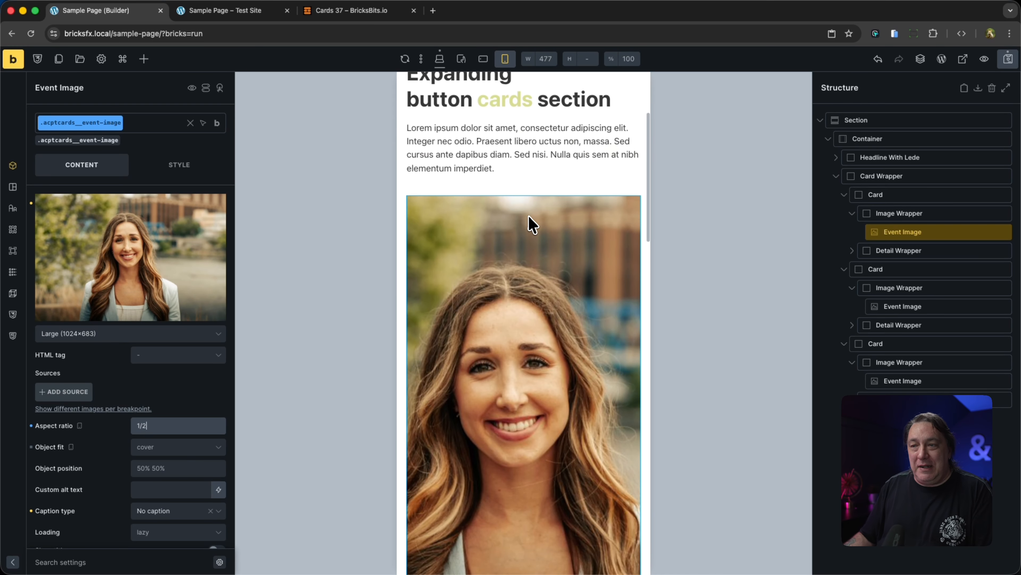
scroll(530, 227, "down", 5)
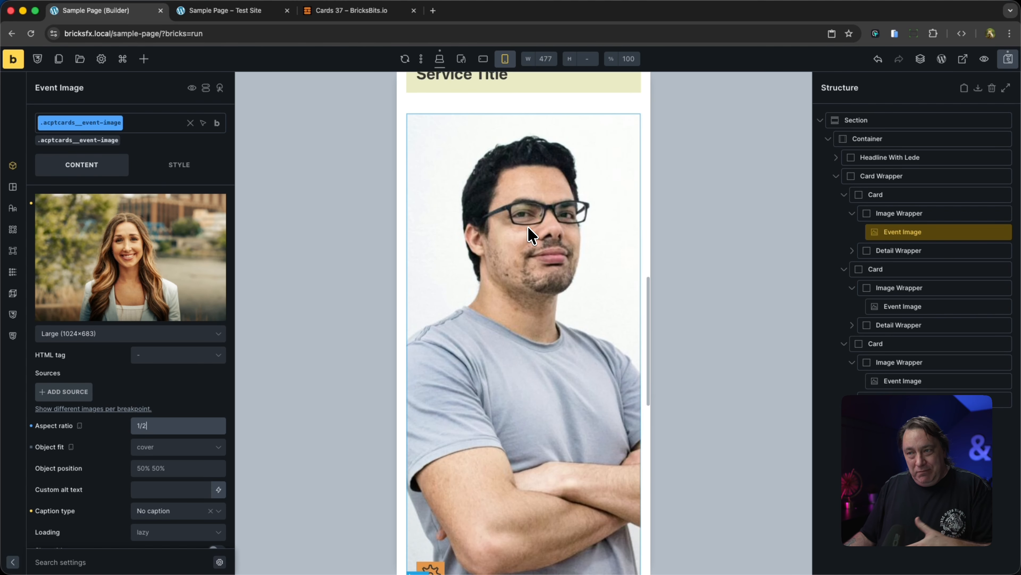
scroll(531, 231, "up", 3)
scroll(531, 236, "up", 6)
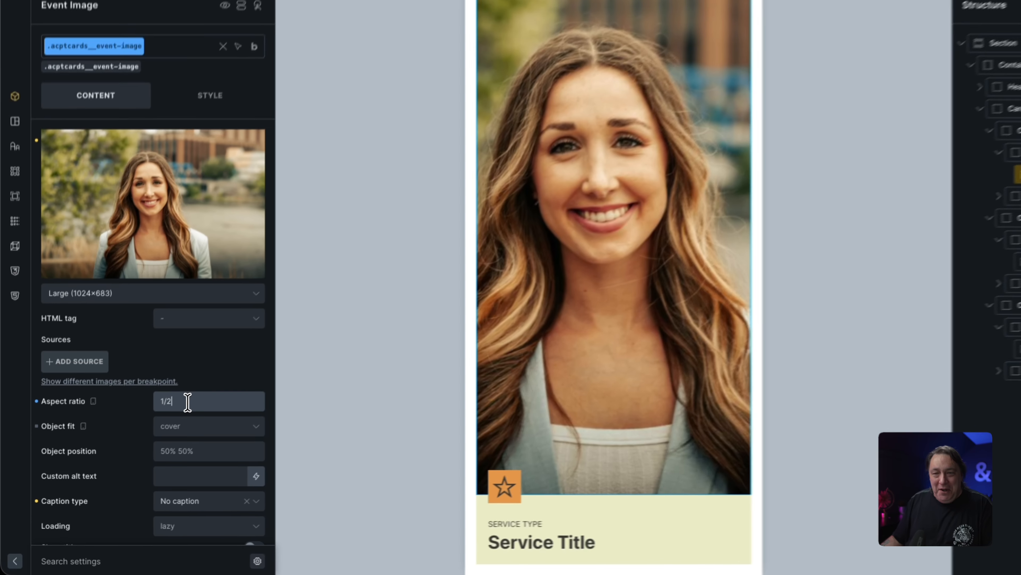
Try mobile portrait aspect ratios of 1 and 1/2 on the Event Image
left_click_drag(152, 425, 124, 431)
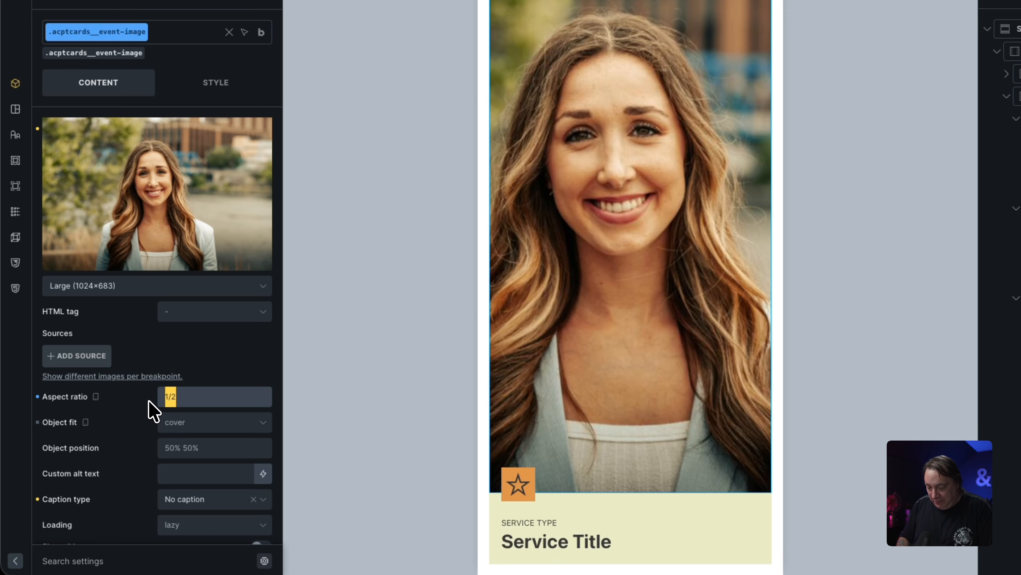
type("1")
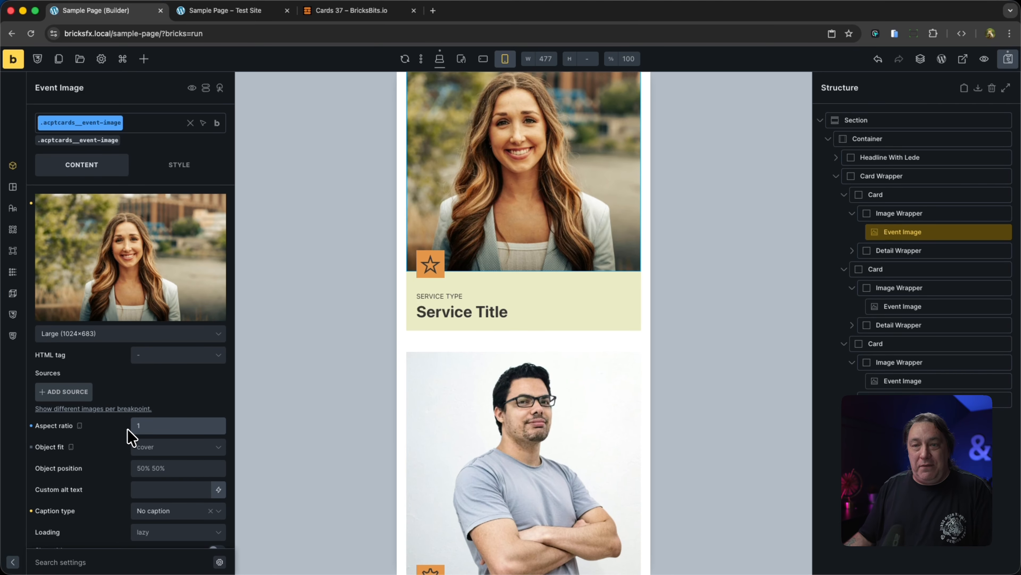
scroll(492, 350, "up", 4)
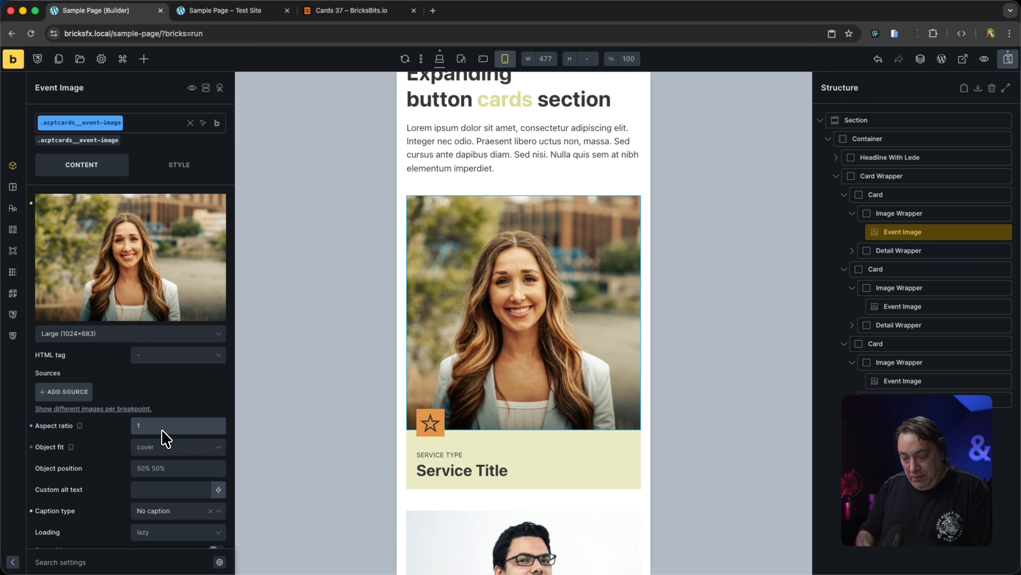
type("2")
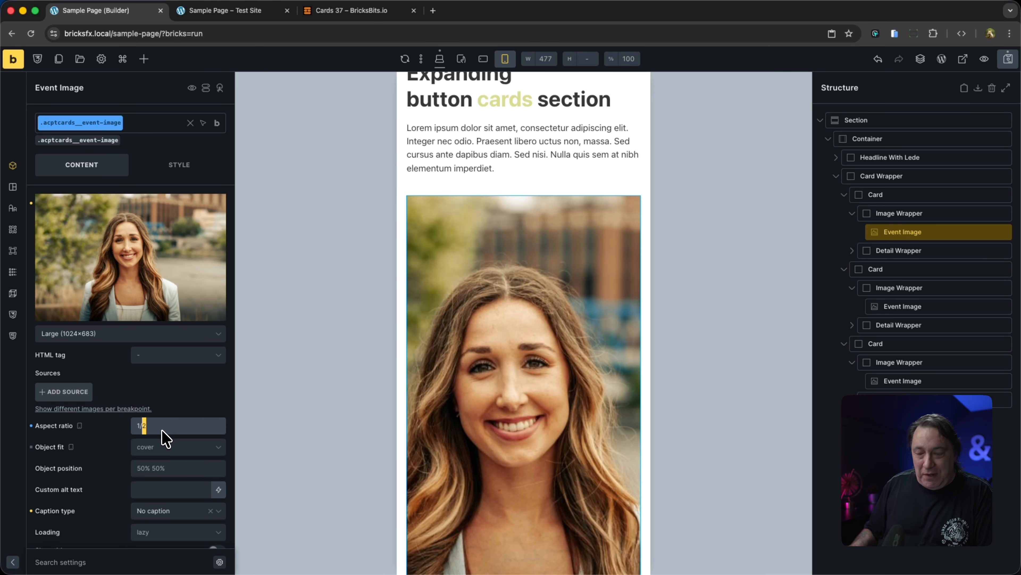
Try a 2/3 aspect ratio on the Event Image at the mobile portrait breakpoint
key("BackSpace")
key("BackSpace")
key("BackSpace")
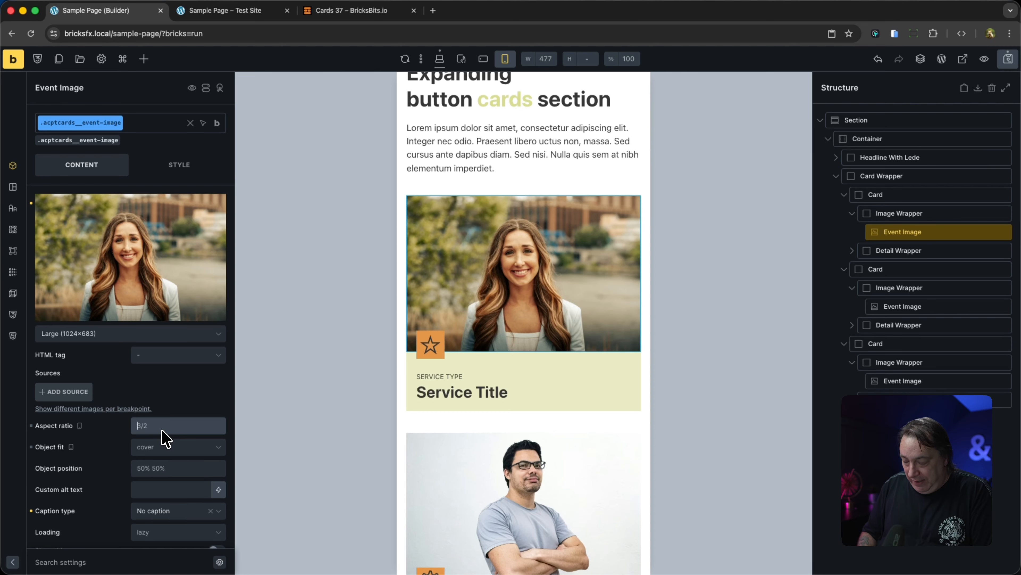
type("2/3")
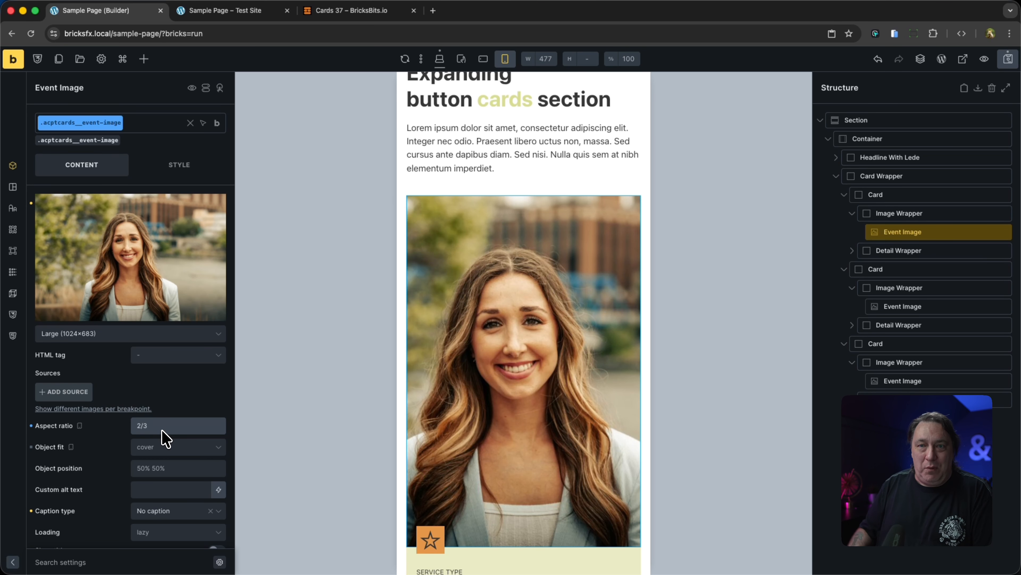
Try a 1/1.5 aspect ratio on the Event Image class at the mobile portrait breakpoint
key("BackSpace")
key("BackSpace")
key("BackSpace")
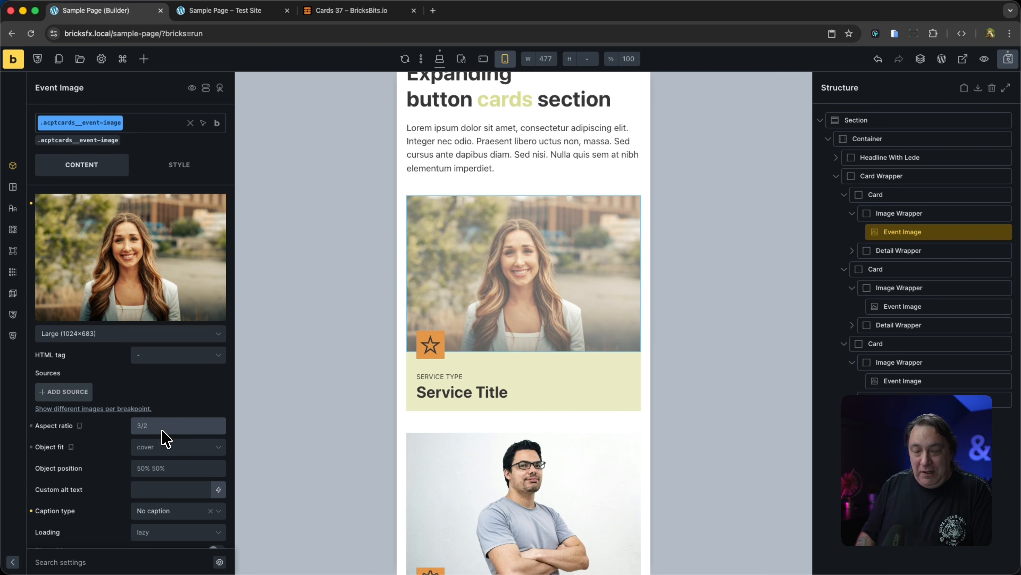
type("1/")
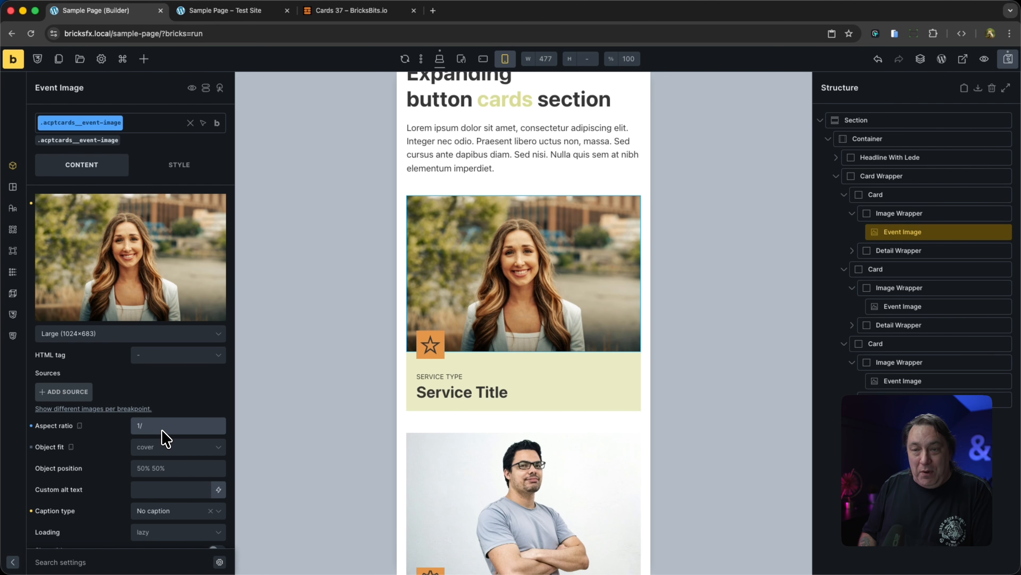
type("1.5")
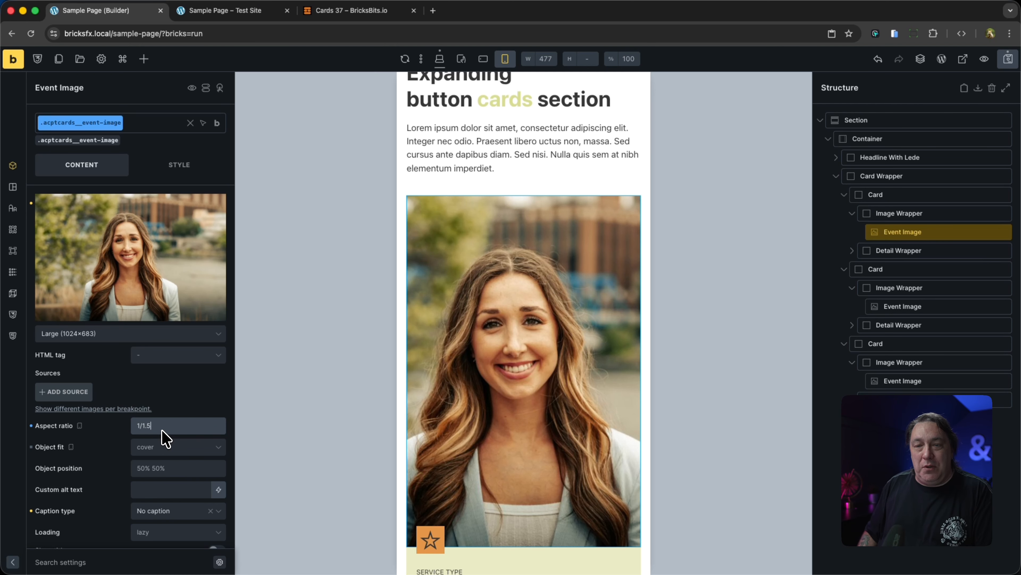
Try slightly shorter aspect ratios of 1/1.4 and 1/1.2 on the Event Image
key("BackSpace")
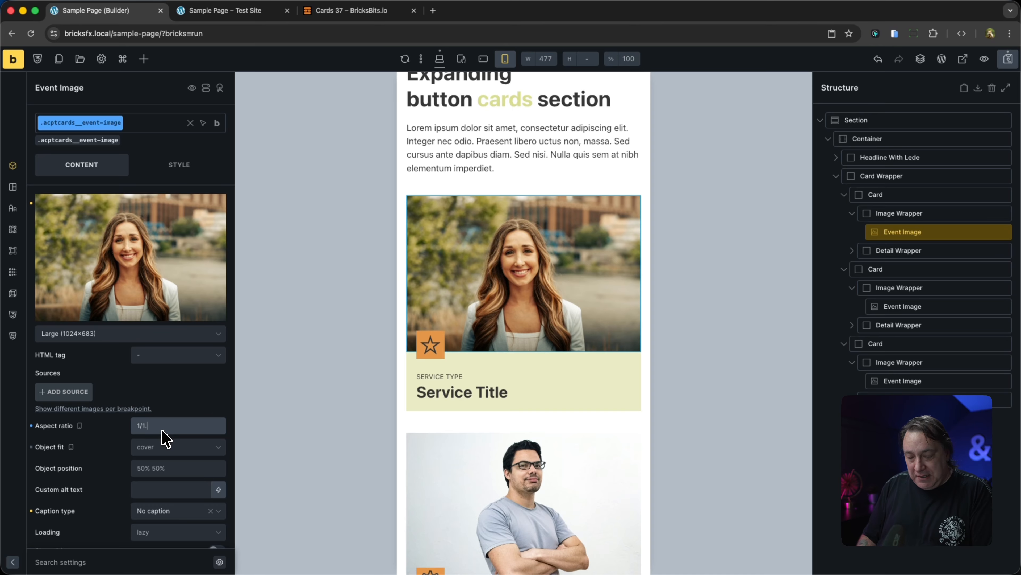
type("4")
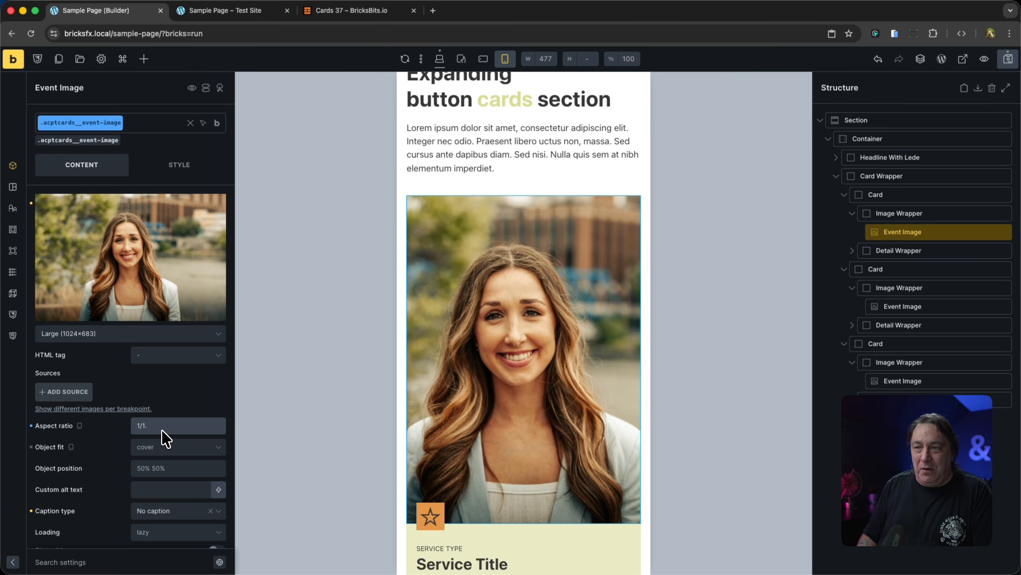
type("2")
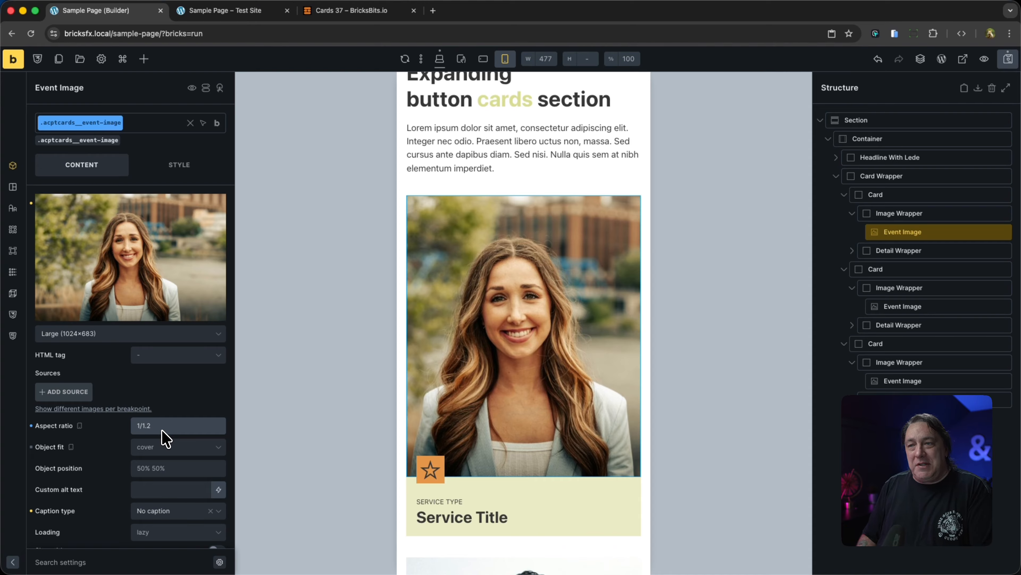
Try taller aspect ratios of 1/1.7 and 1/1.65 on the Event Image, then remove the decimal digits
key("BackSpace")
type("7")
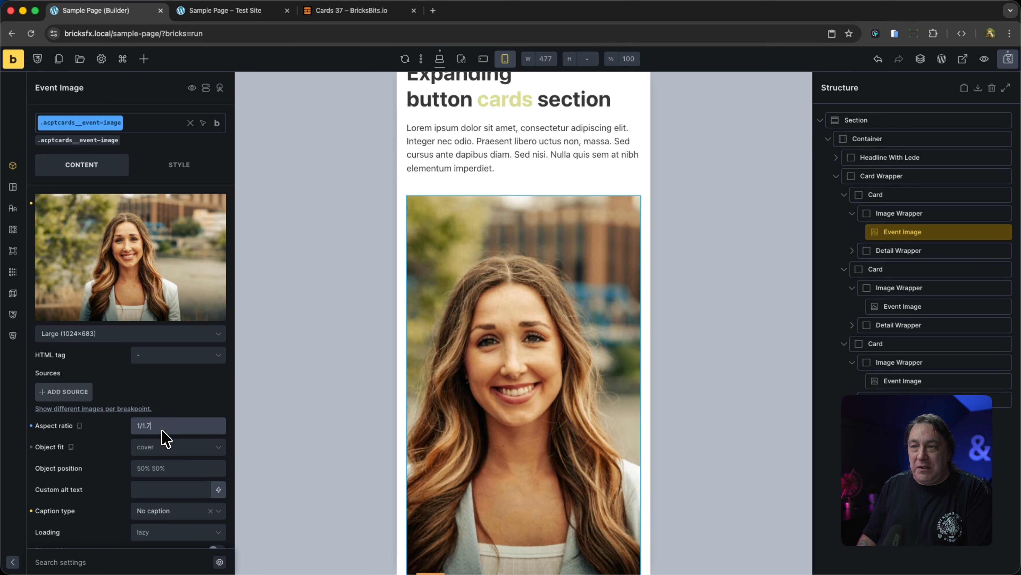
key("BackSpace")
type("65")
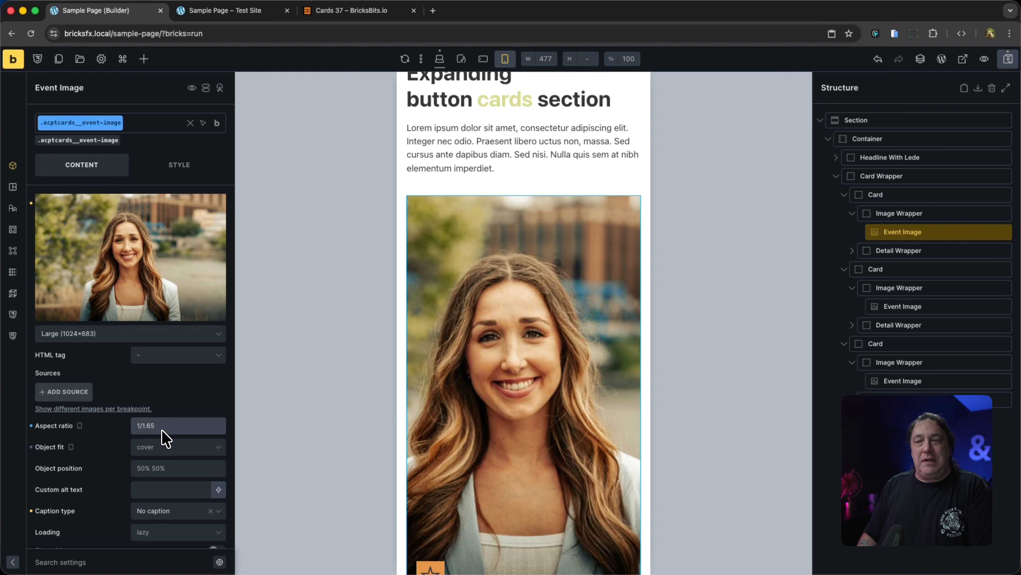
key("BackSpace")
key("BackSpace")
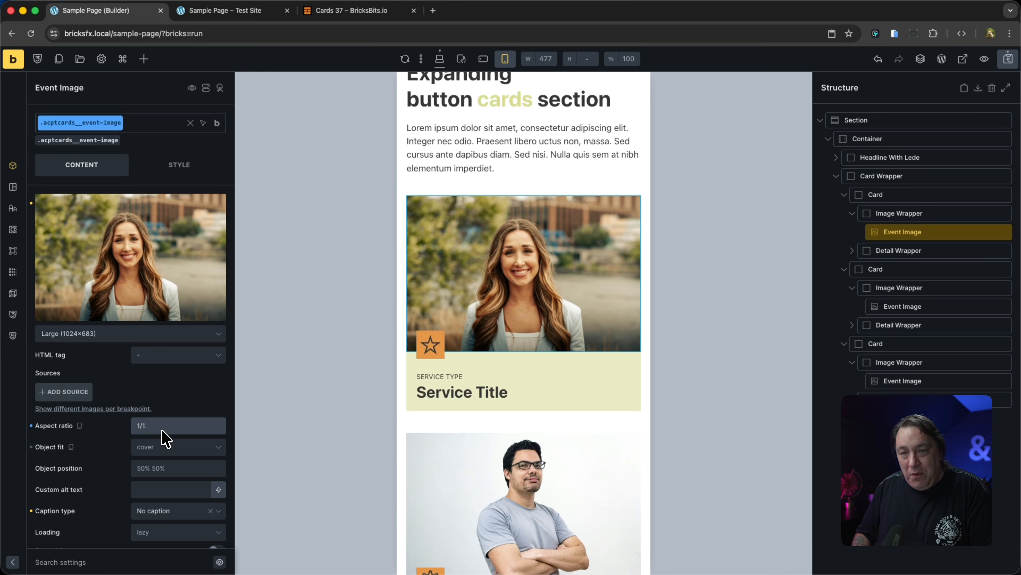
Try a 1/1.3 aspect ratio on the Event Image and review all the card images at mobile portrait
type("3")
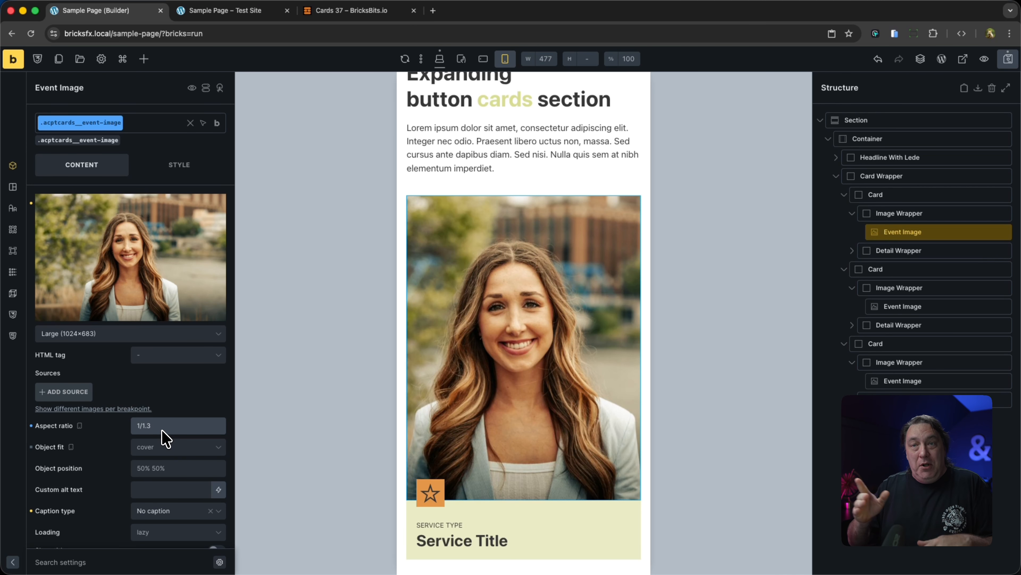
scroll(571, 316, "down", 10)
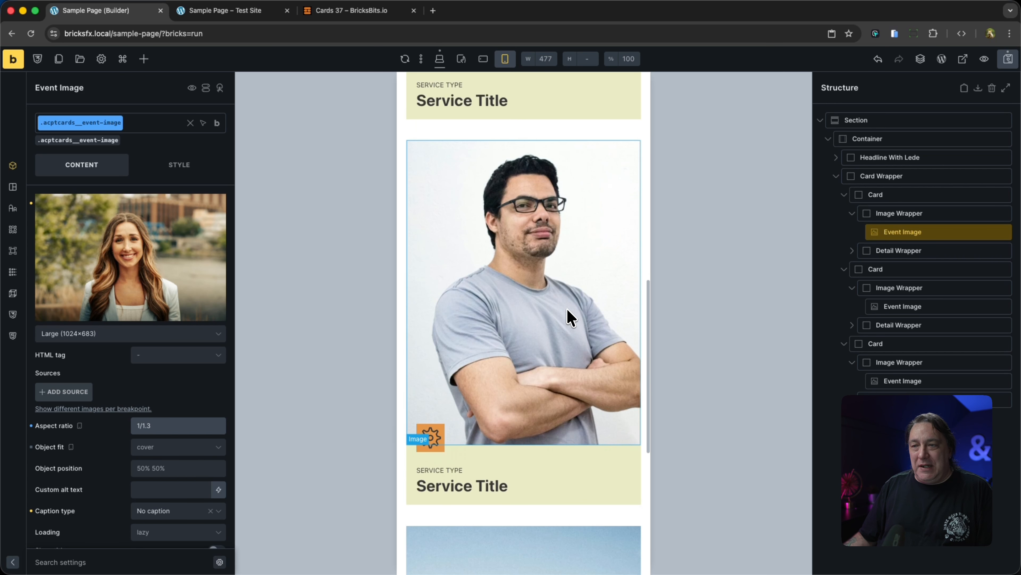
scroll(570, 314, "down", 6)
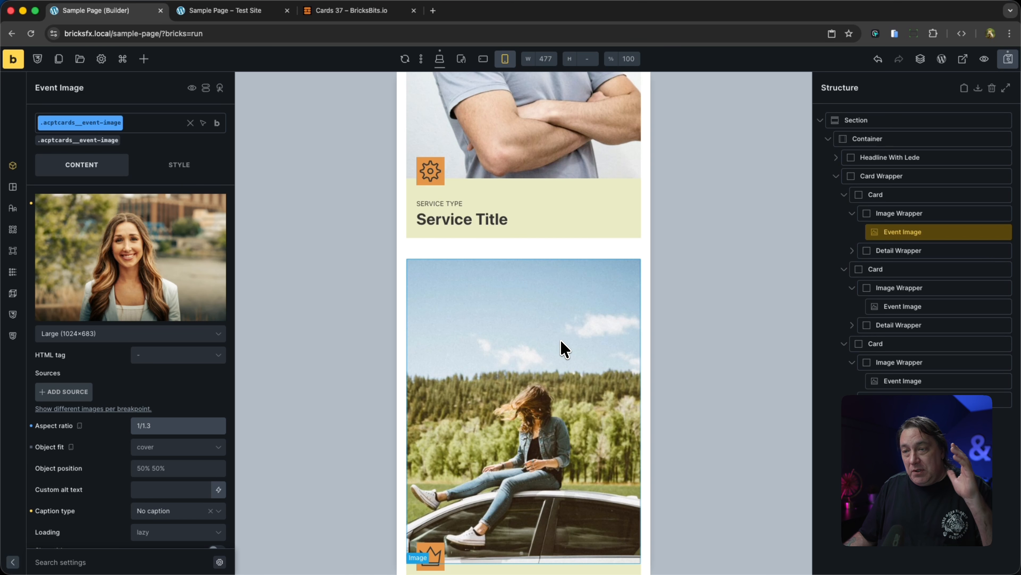
scroll(565, 349, "up", 15)
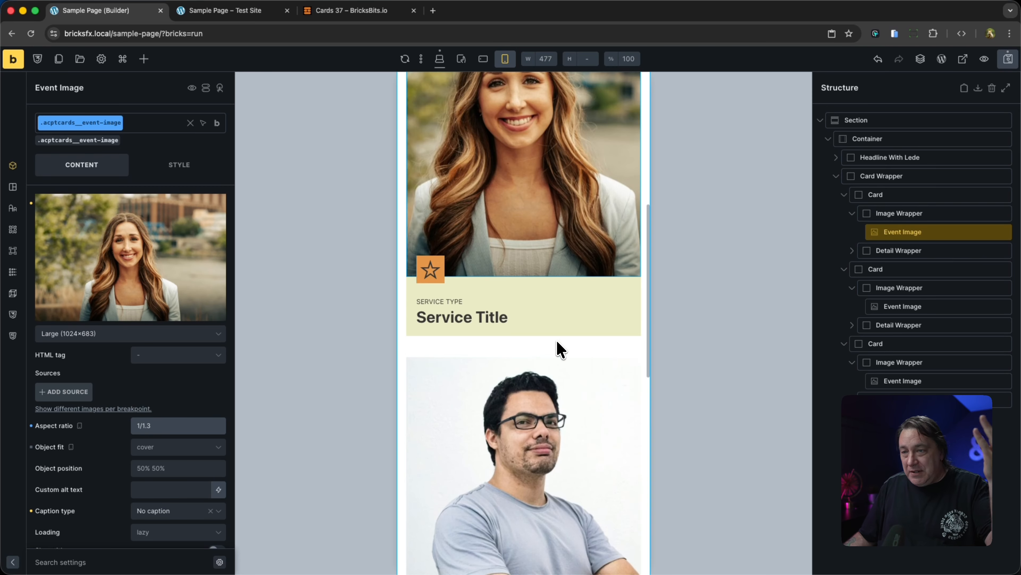
scroll(562, 350, "up", 1)
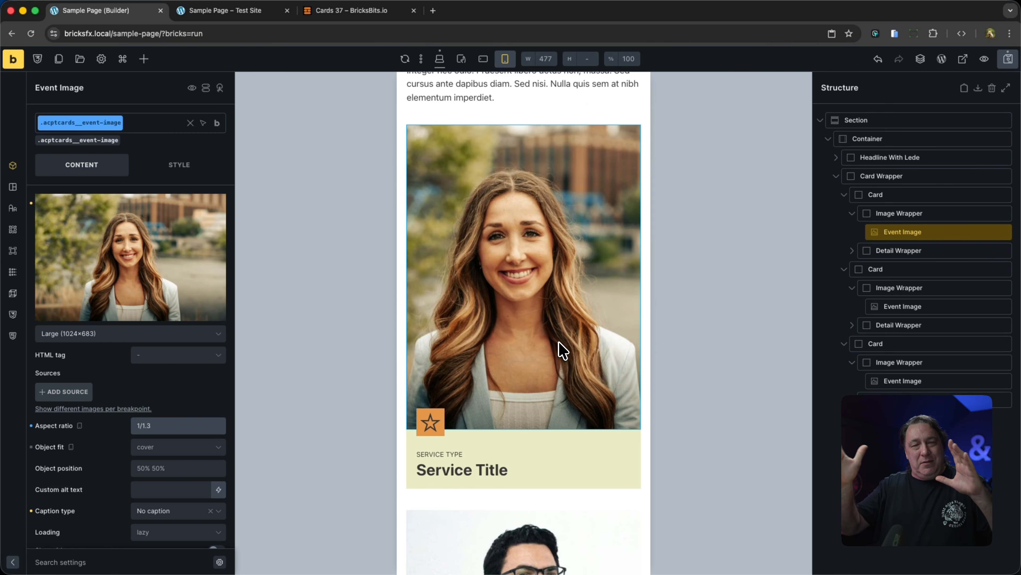
scroll(561, 338, "down", 5)
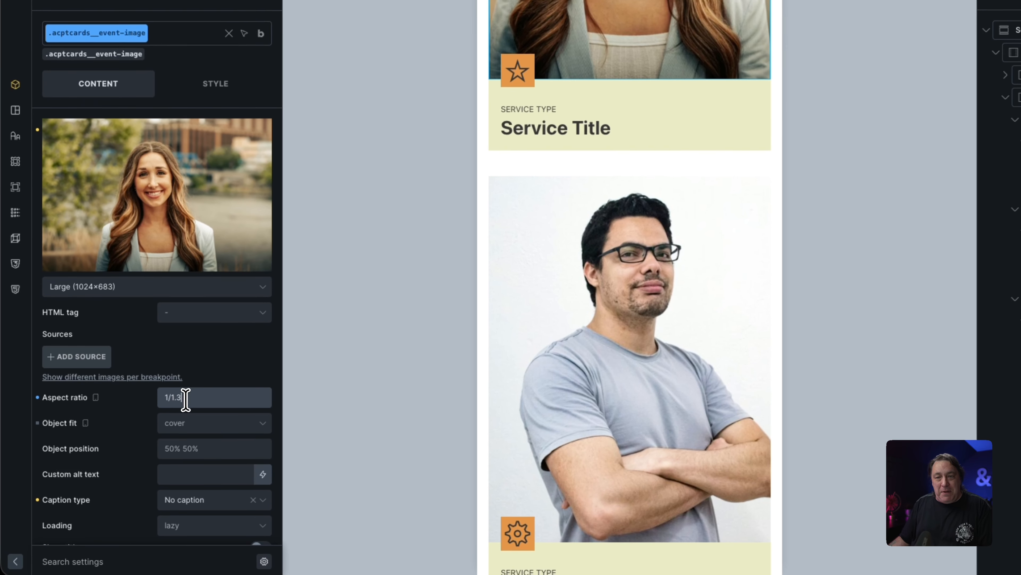
Try a square 1/1 aspect ratio on the Event Image and review the cards
left_click_drag(153, 427, 145, 428)
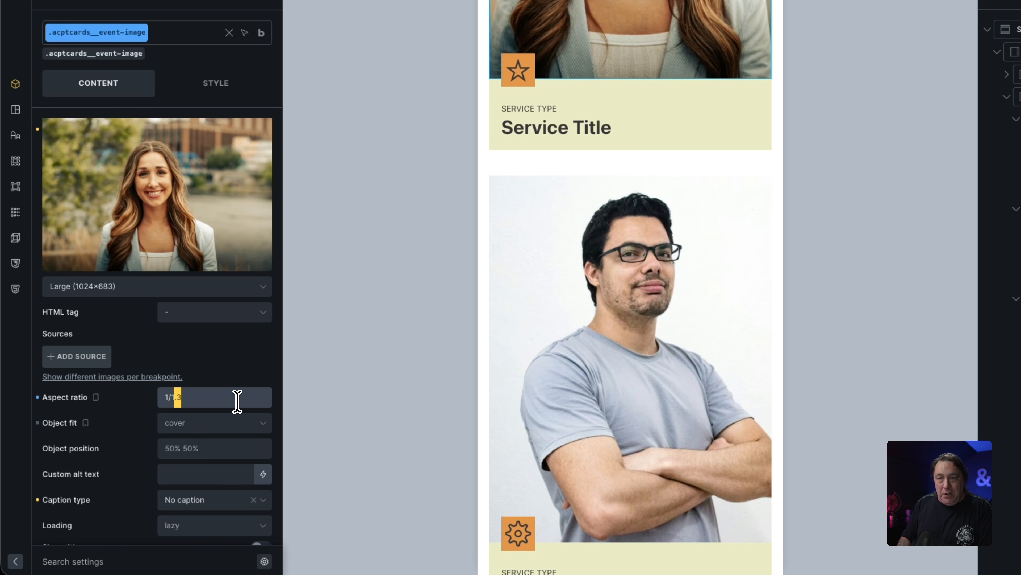
key("BackSpace")
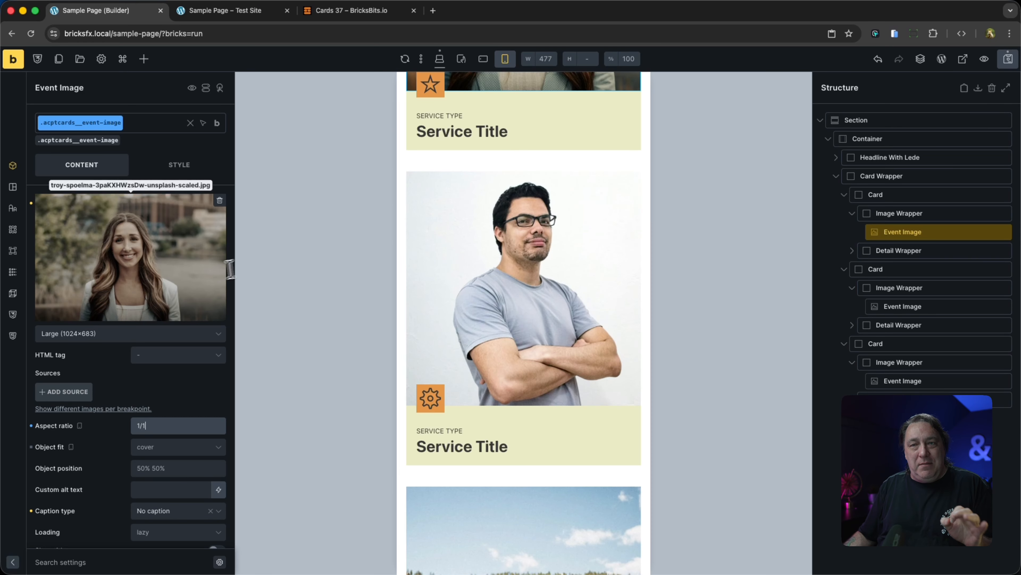
scroll(523, 210, "up", 6)
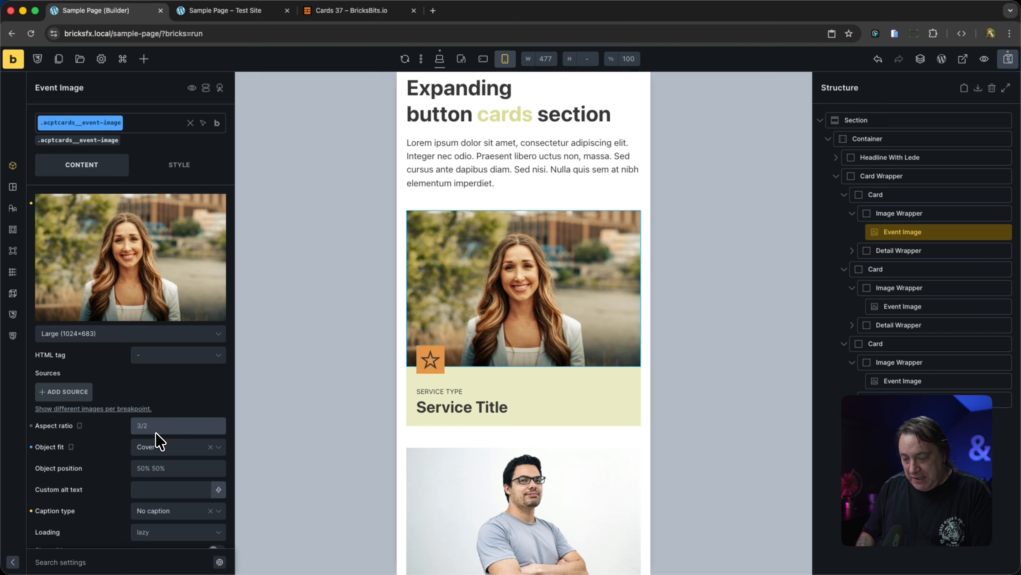
Try a 2/1 aspect ratio on the Event Image and check how the three card images are cropped
type("2/1")
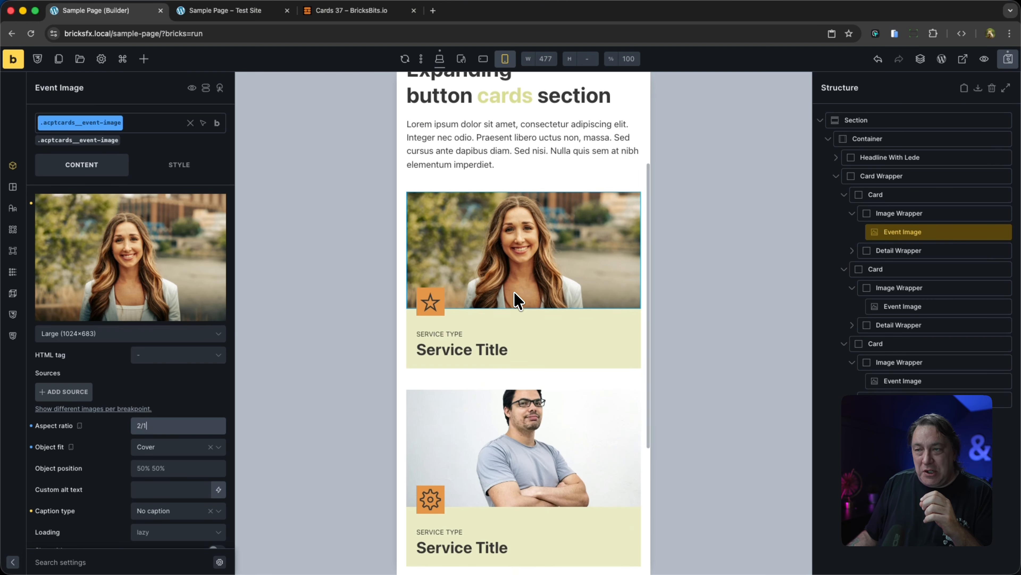
scroll(513, 296, "down", 6)
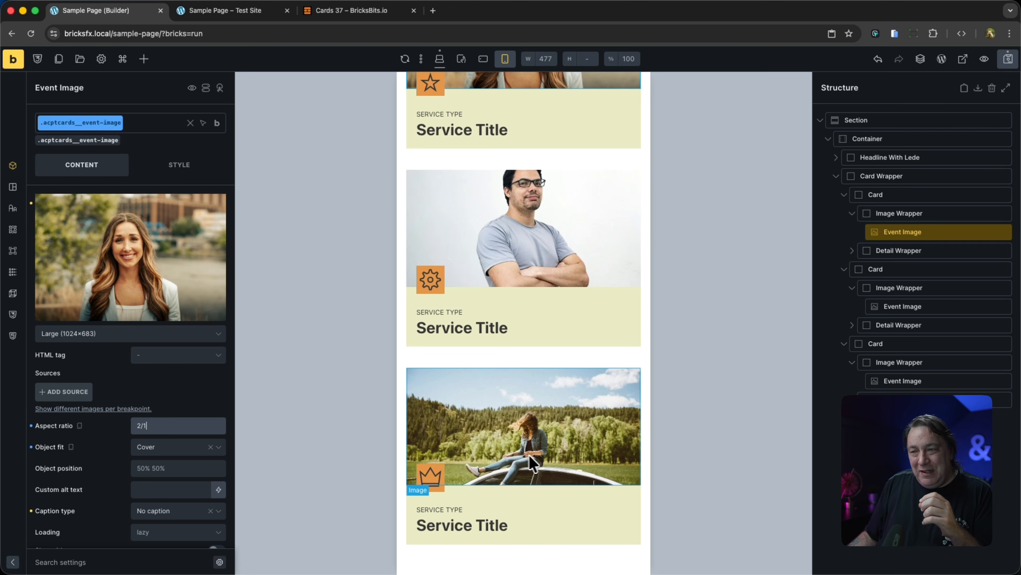
scroll(516, 448, "up", 7)
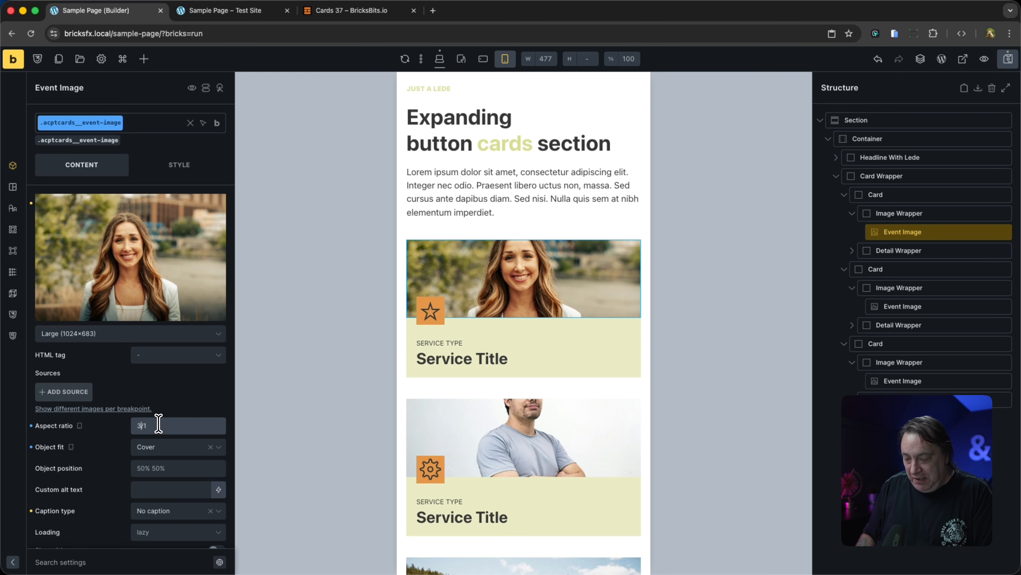
Set the Event Image class's aspect ratio to 2.5/1 at mobile portrait
key("BackSpace")
type("2")
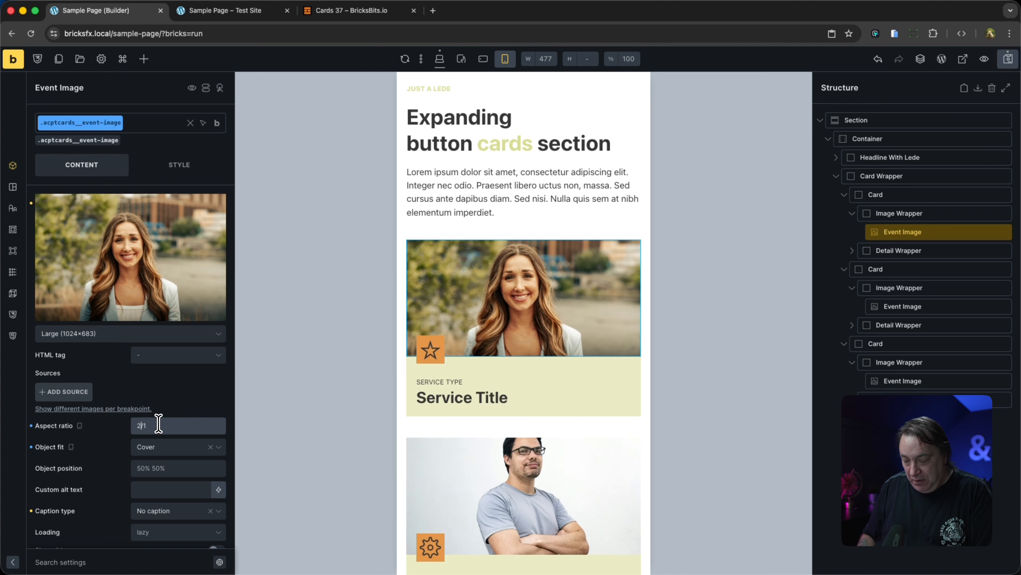
type(".5")
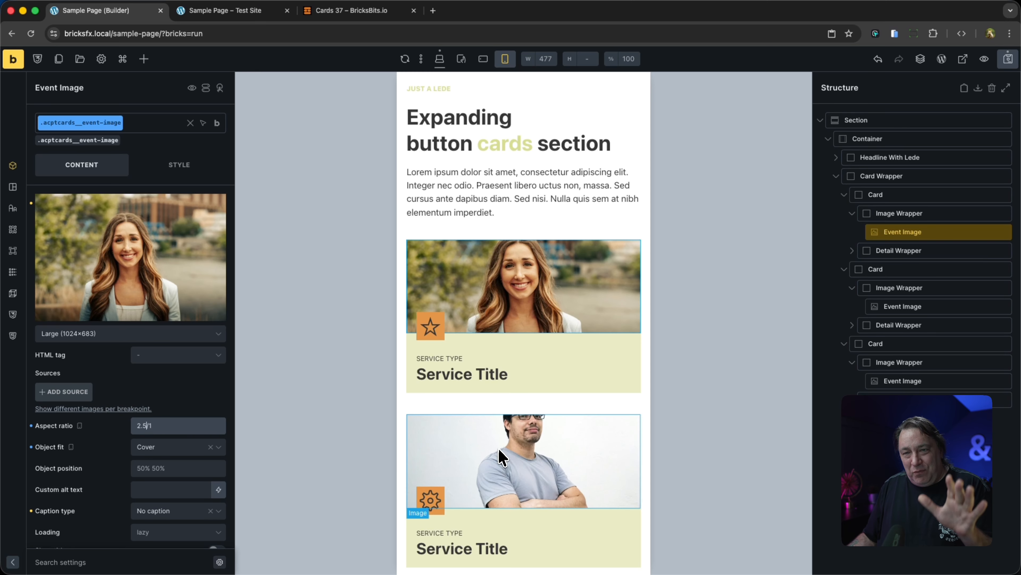
Set the Event Image class's object position to 50% 20% at mobile portrait
left_click(175, 467)
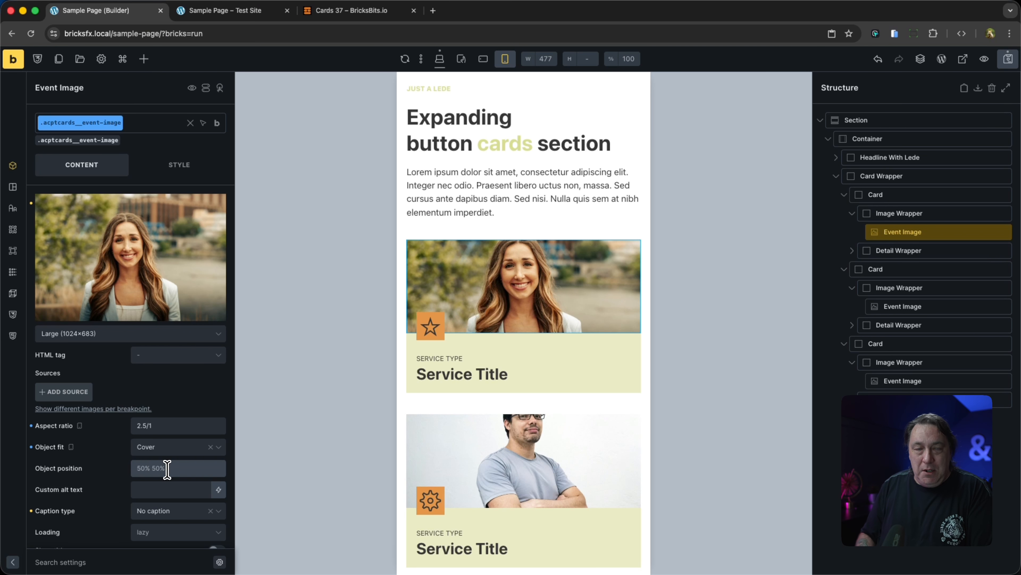
type("50")
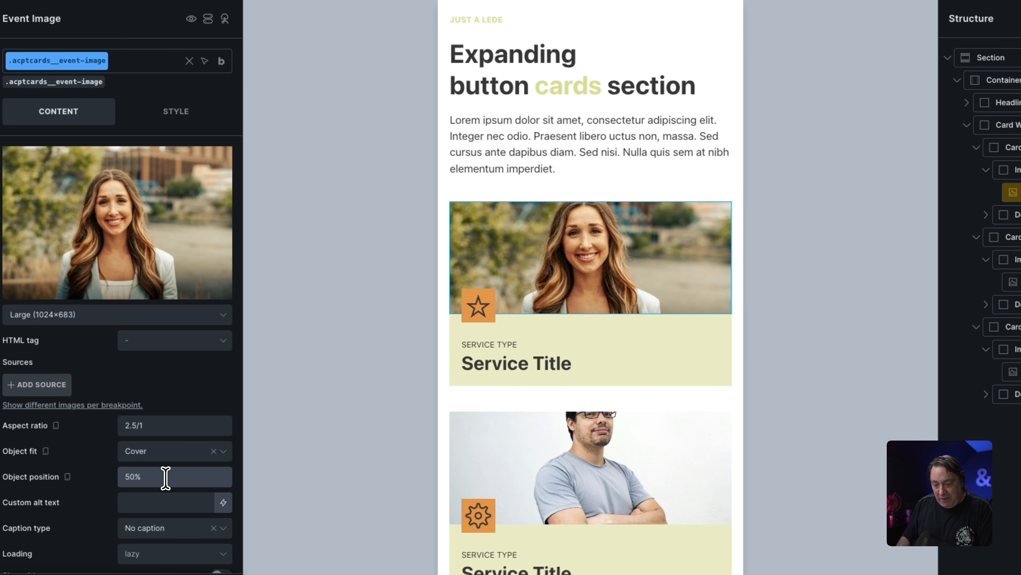
type("%")
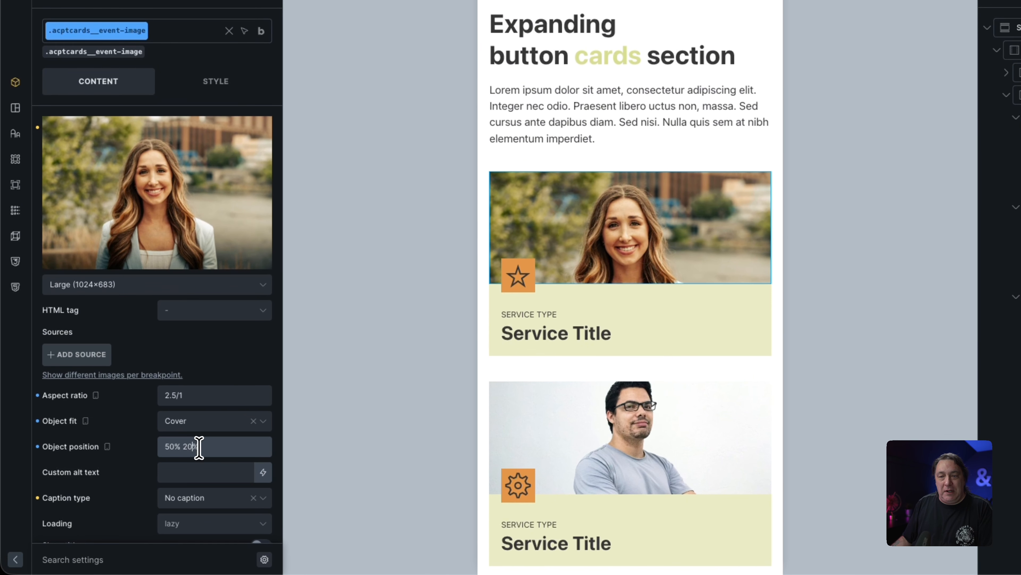
Compare vertical object positions of 10% and 20% on the Event Image class, and set the object position to 50% 30%
left_click(188, 447)
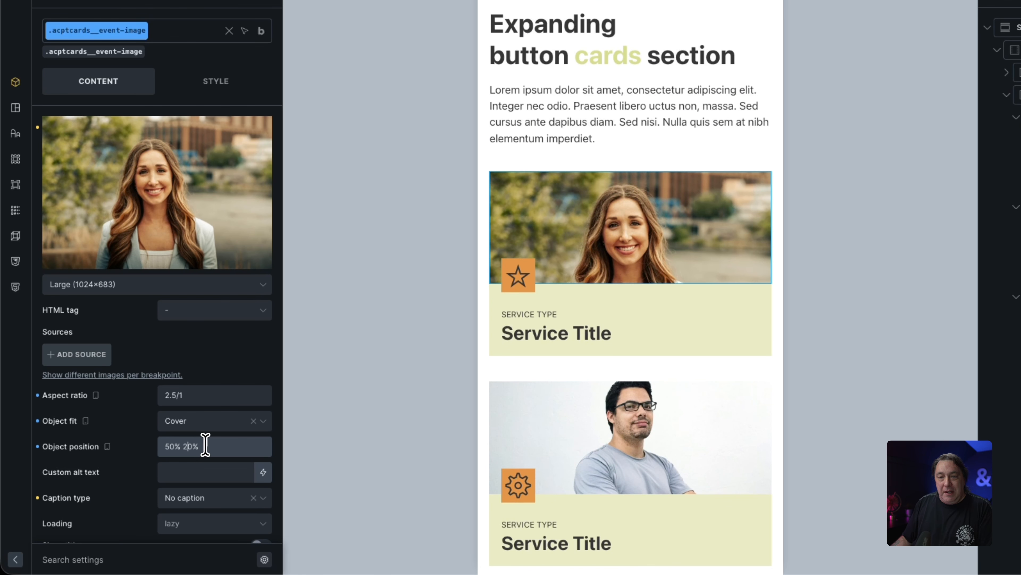
key("BackSpace")
type("1")
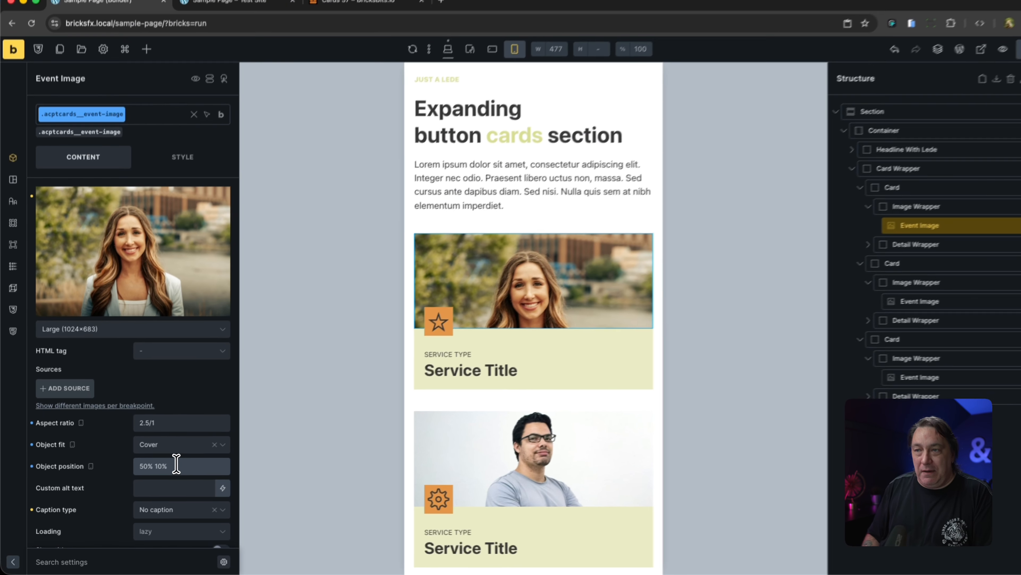
key("BackSpace")
type("2")
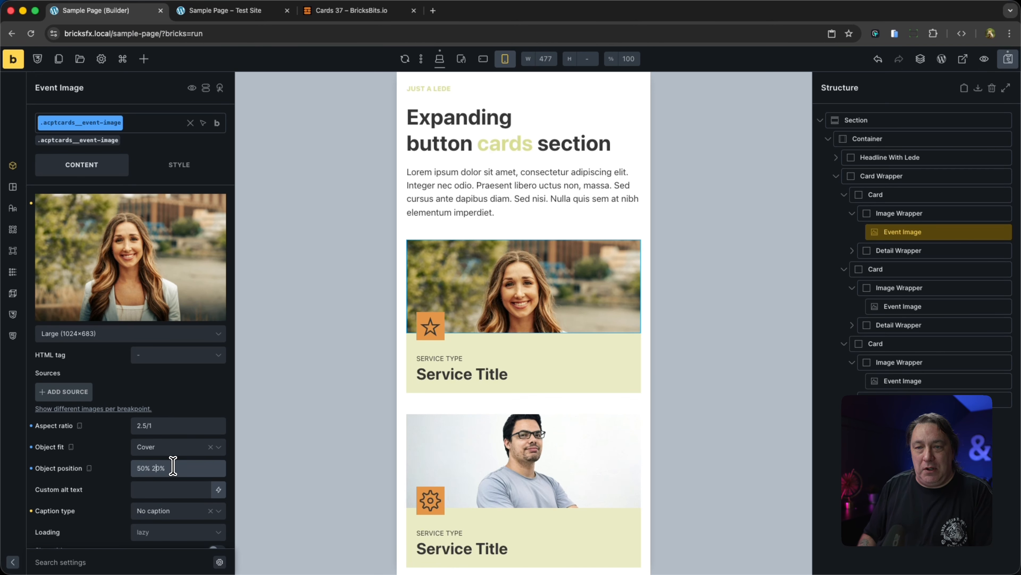
key("BackSpace")
type("3")
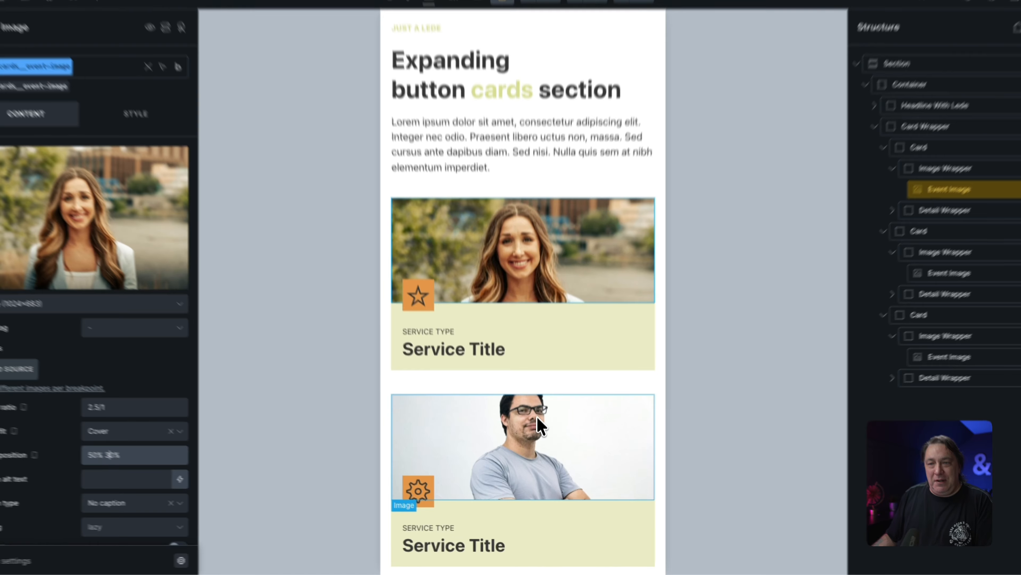
Try 50% 10% as the second card image's own object position, on its ID instead of the class, and set it to 50% 1%
left_click(537, 434)
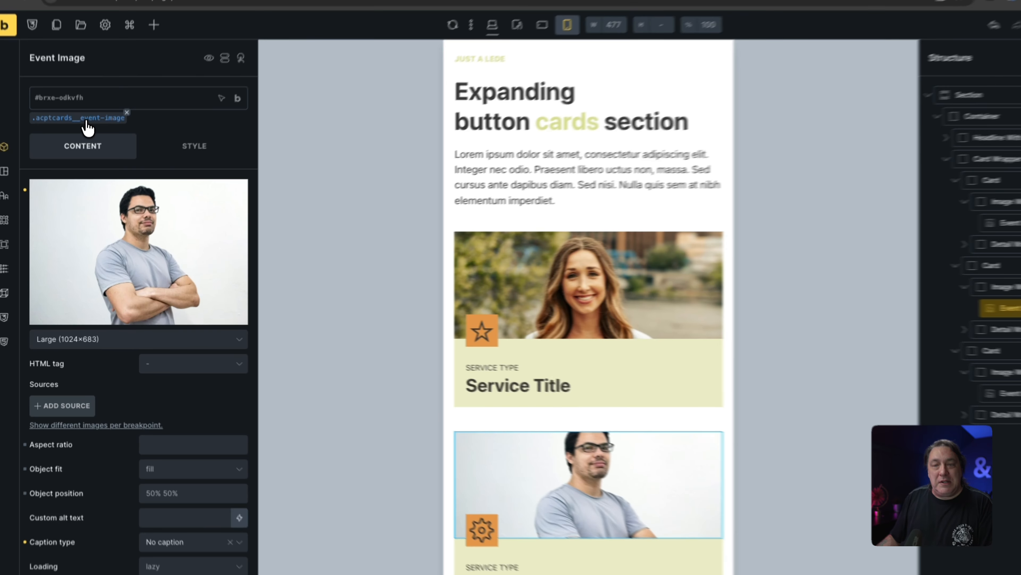
left_click(86, 149)
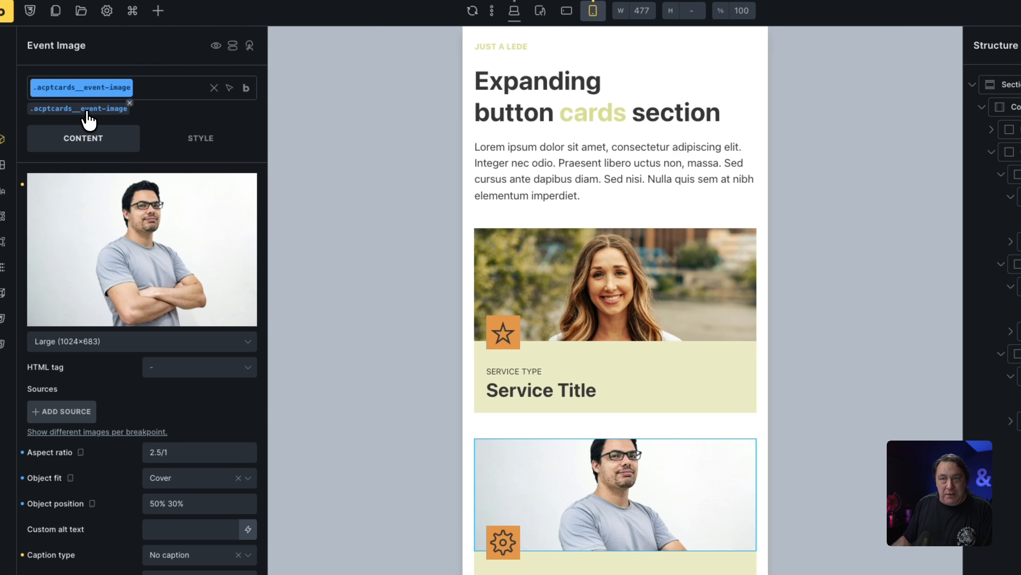
left_click(88, 110)
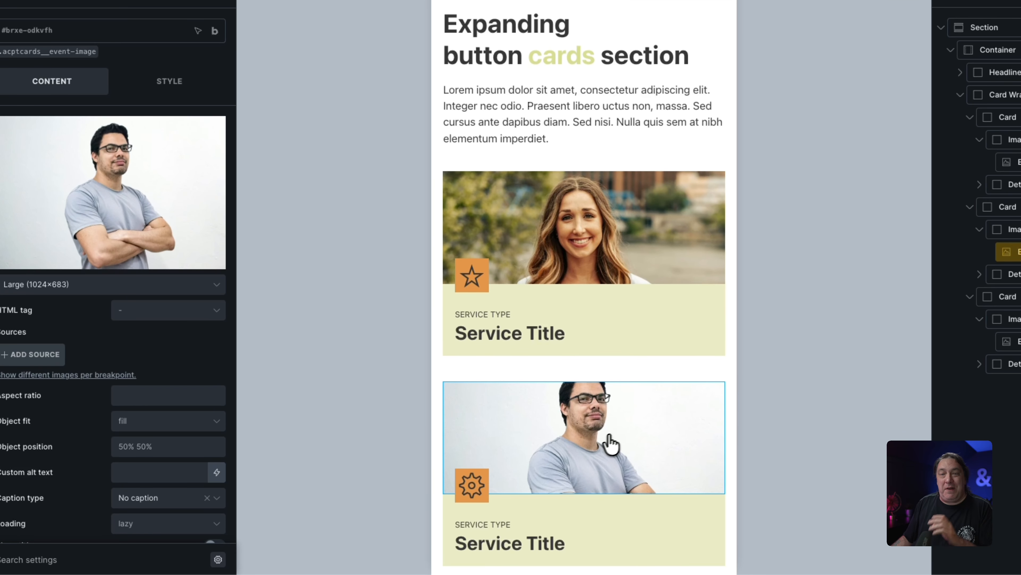
left_click(155, 446)
type("50%")
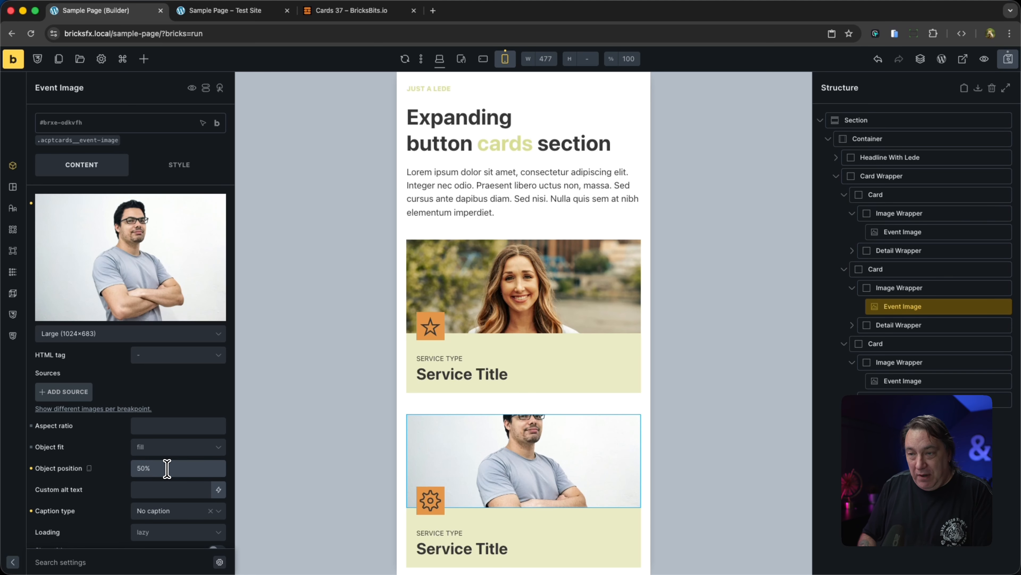
type(" 10")
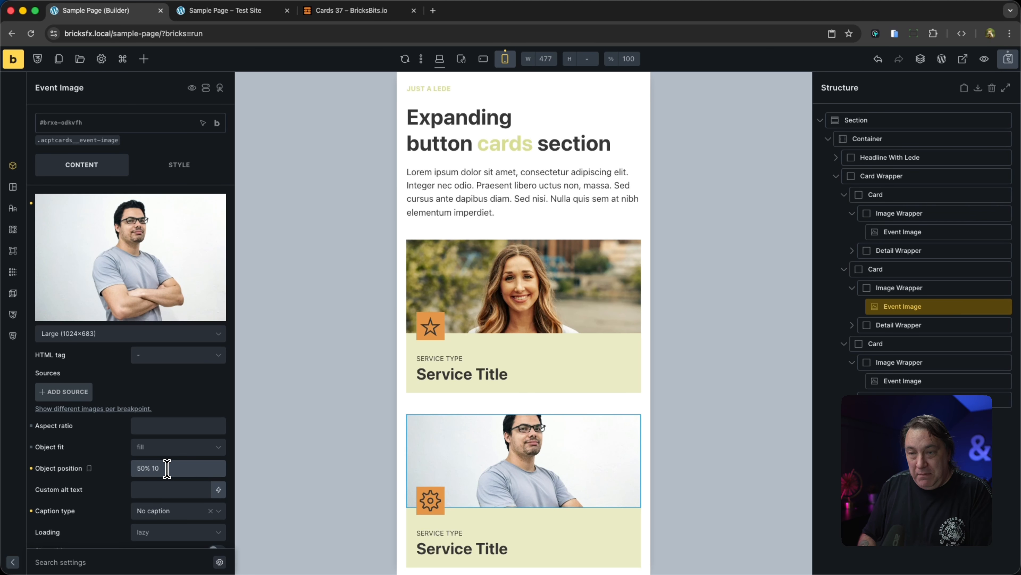
type("%")
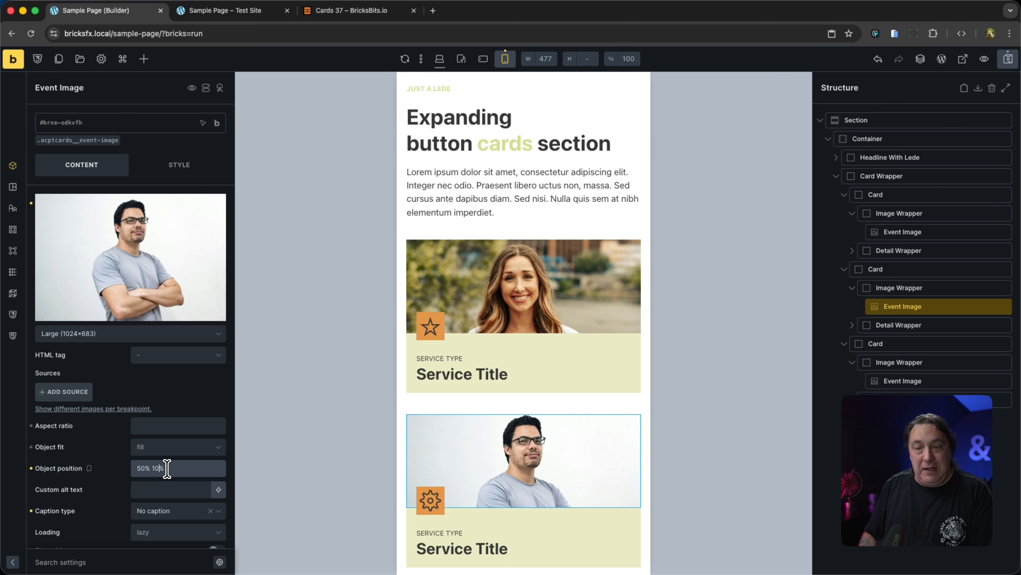
key("BackSpace")
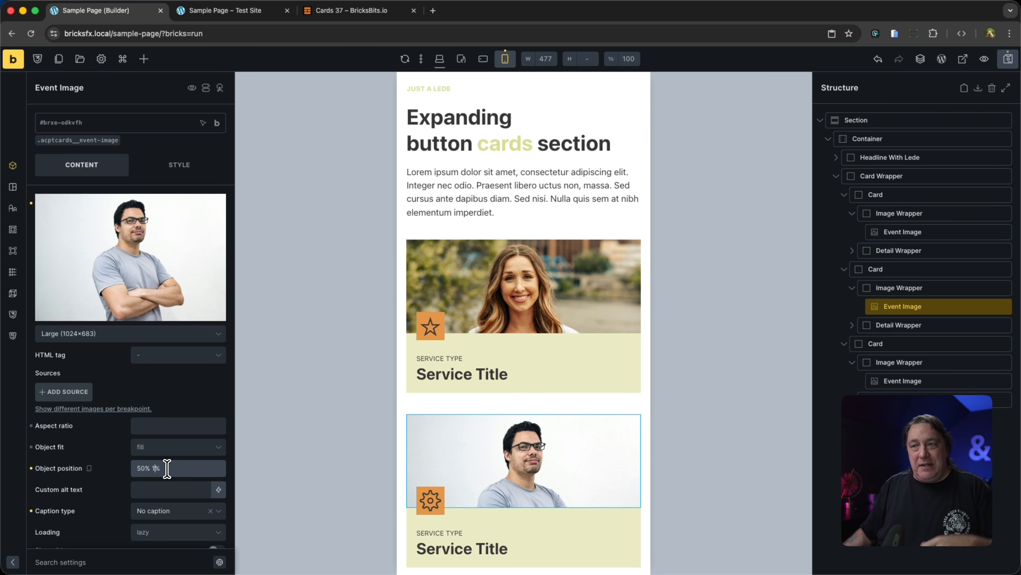
Compare vertical object positions of 100% and 90% on the third card image's own ID, and set its object position to 50% 80%
scroll(519, 390, "down", 5)
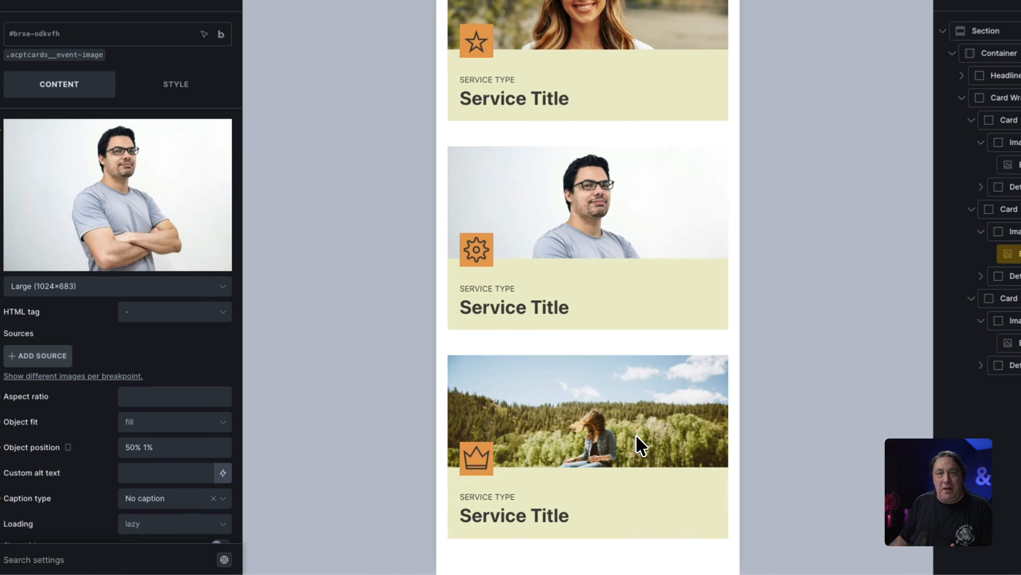
left_click(566, 467)
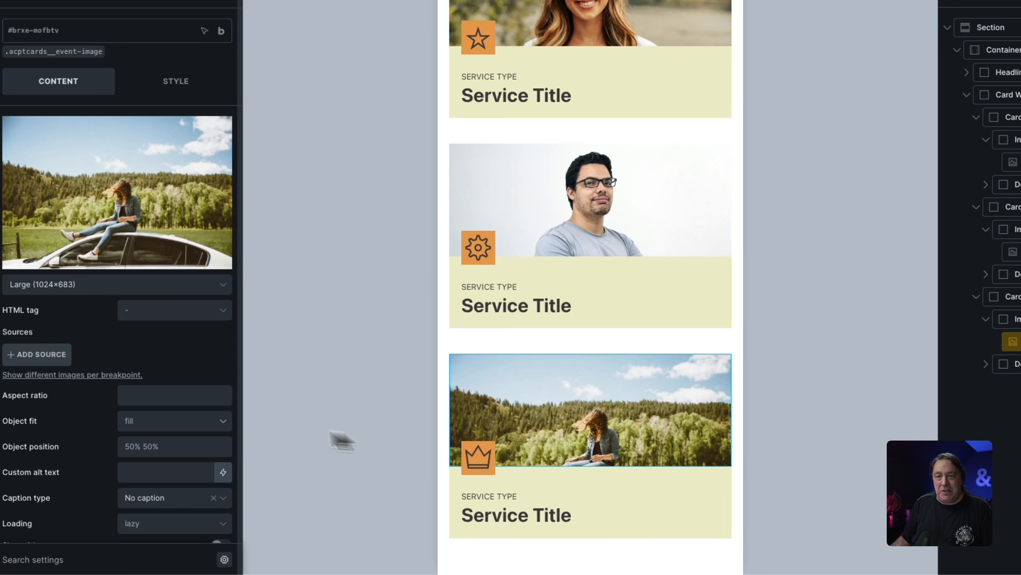
left_click(196, 442)
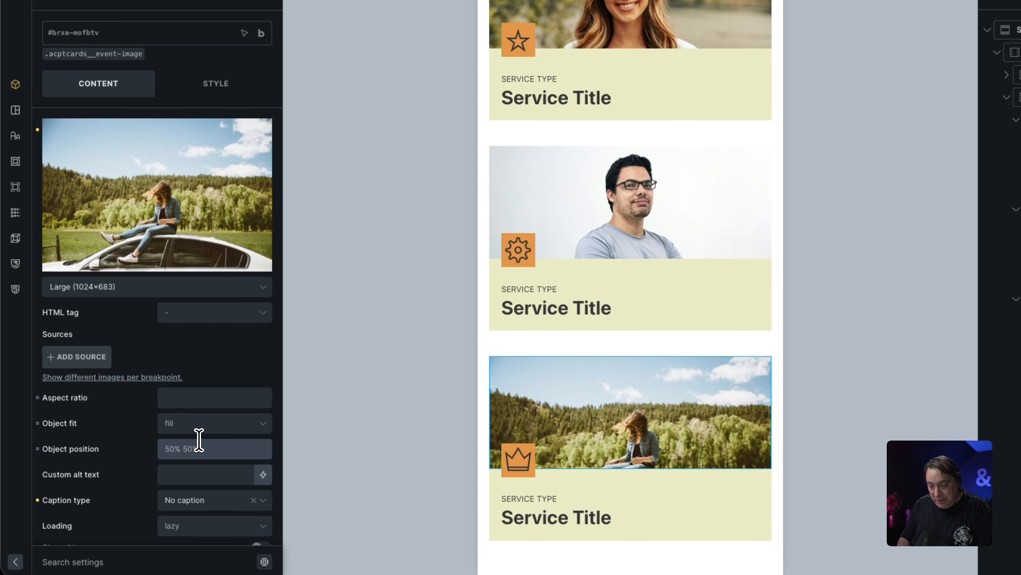
type("50%")
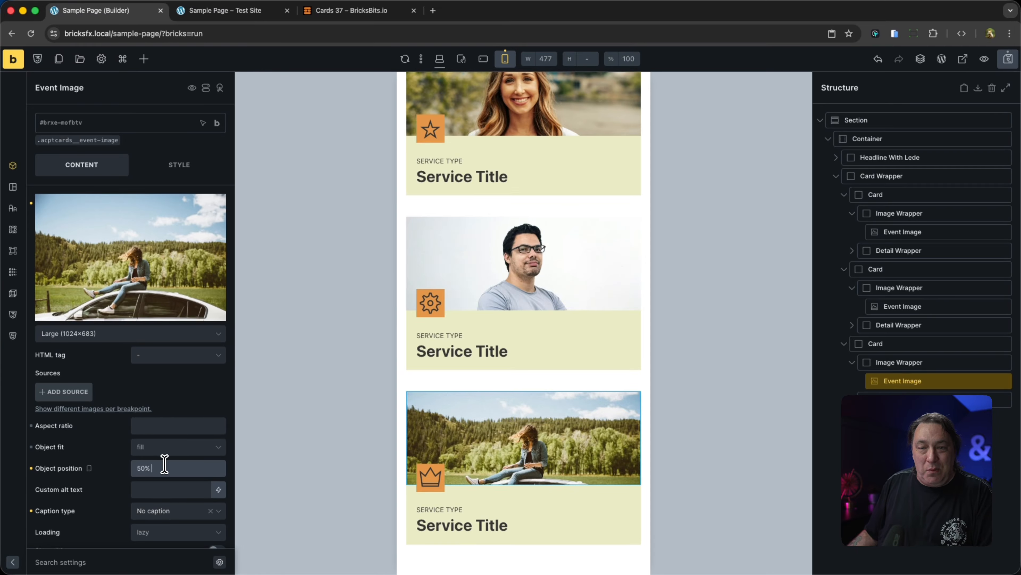
type("100%")
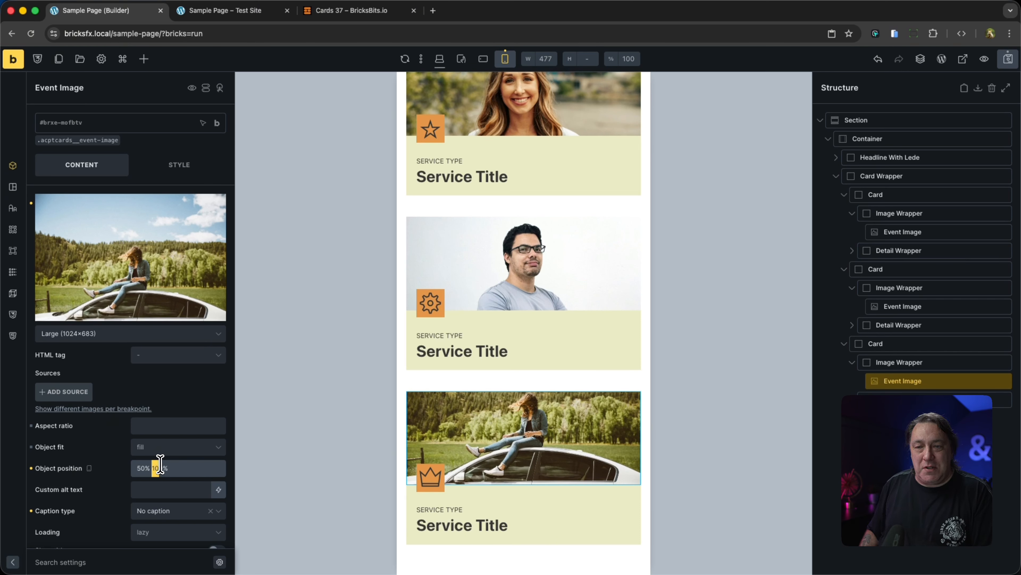
type("9")
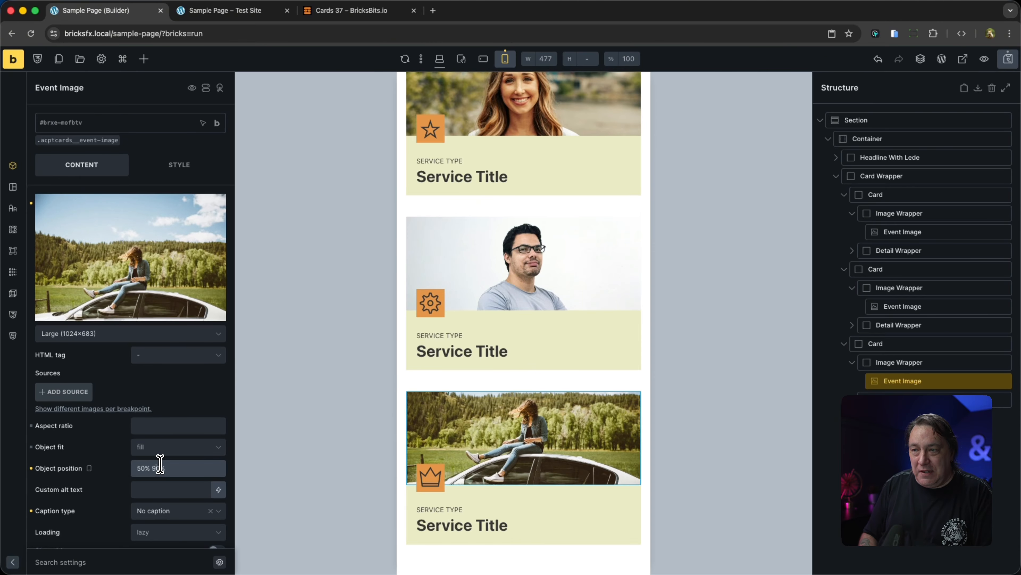
key("shift+Left")
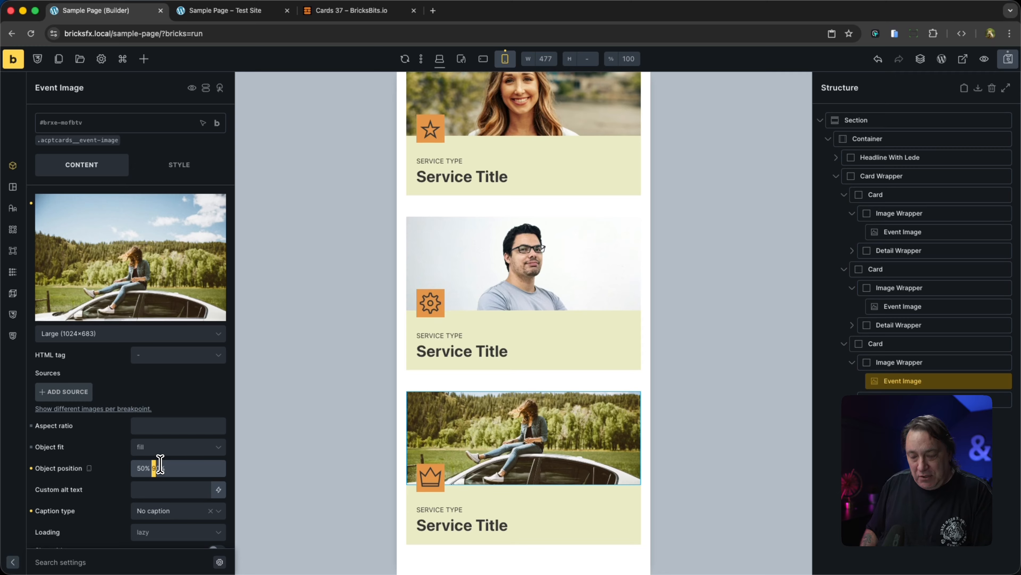
type("8")
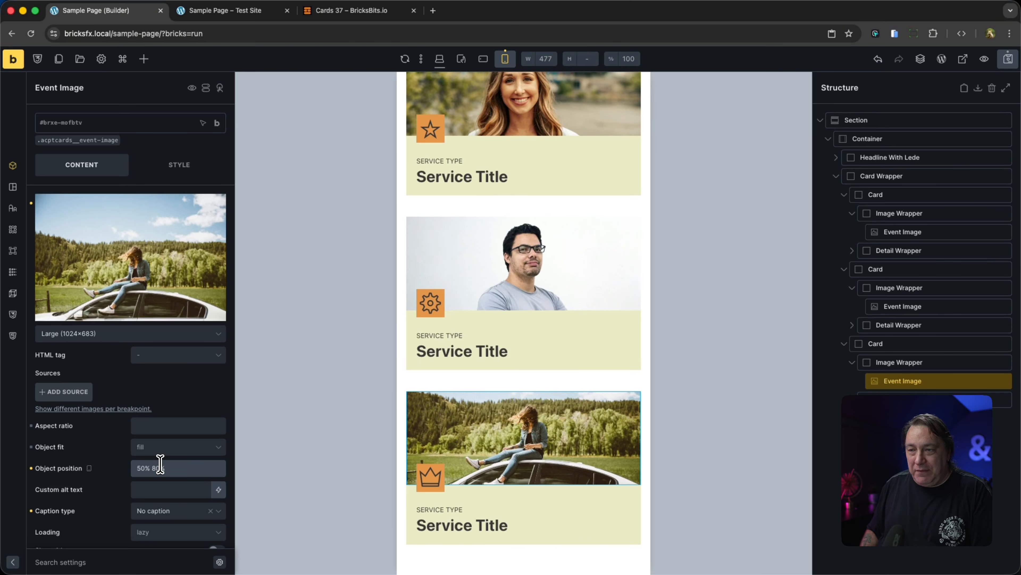